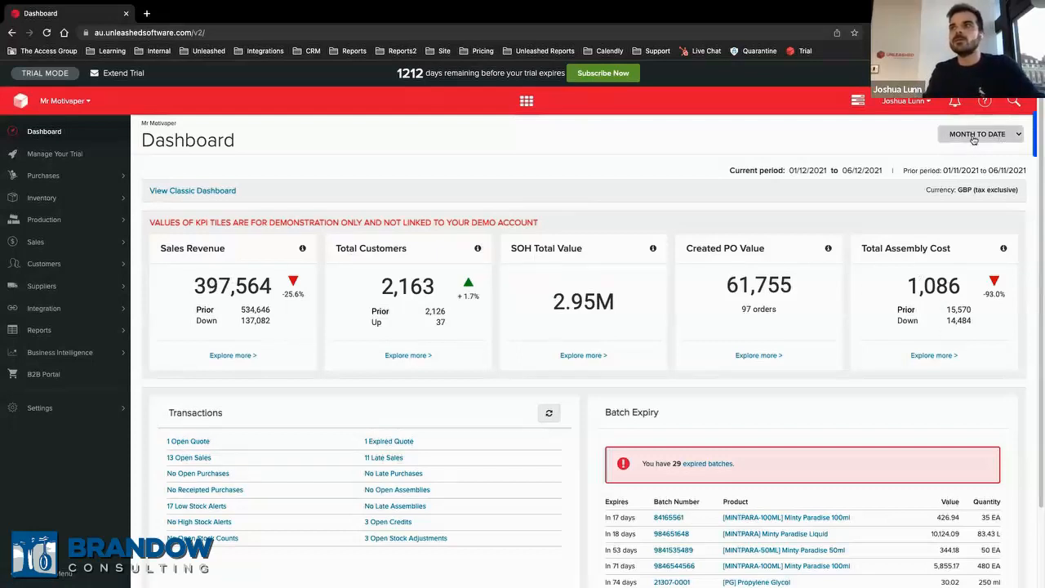
Open the Total Assembly Cost details in a new browser tab and examine the Vision view's production measures and charts
ctrl+click(934, 355)
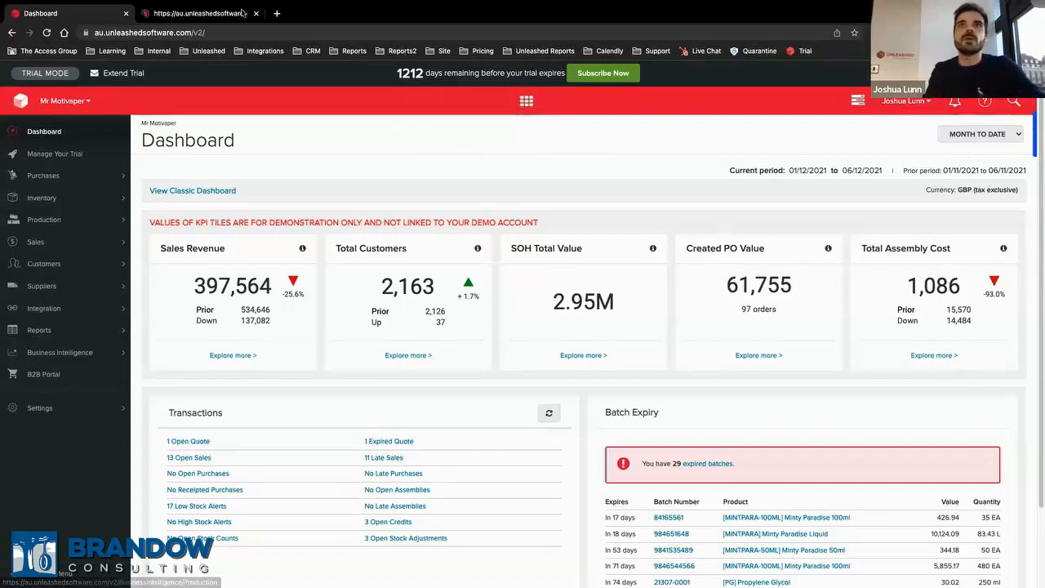
click(200, 12)
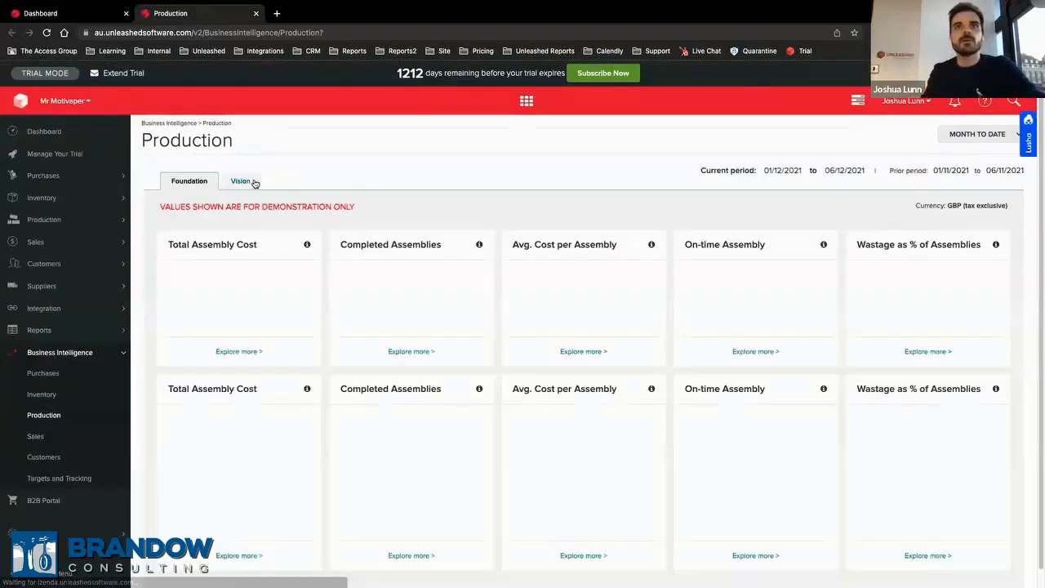
click(246, 181)
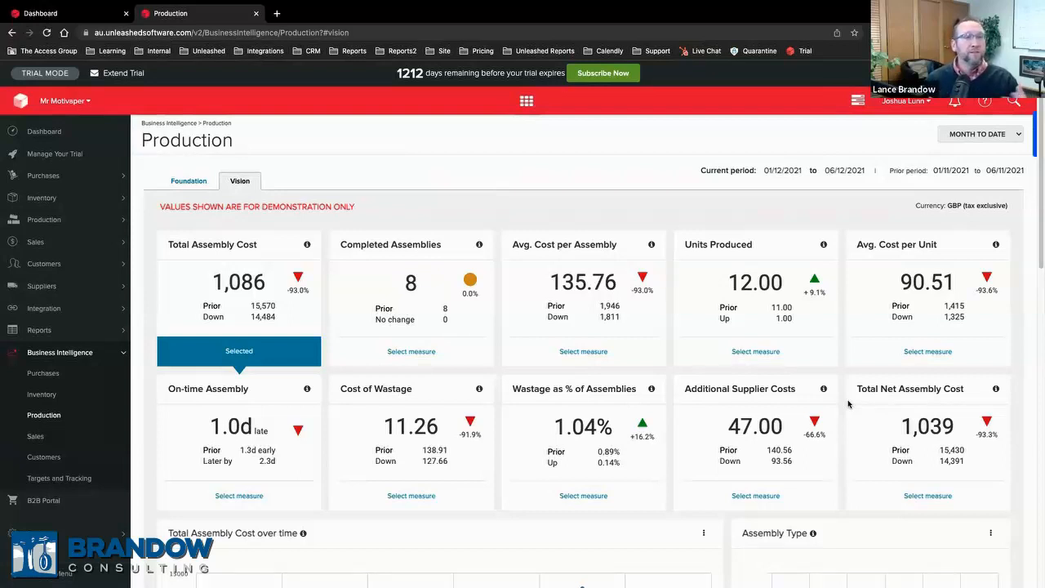
scroll(898, 465, down, 5)
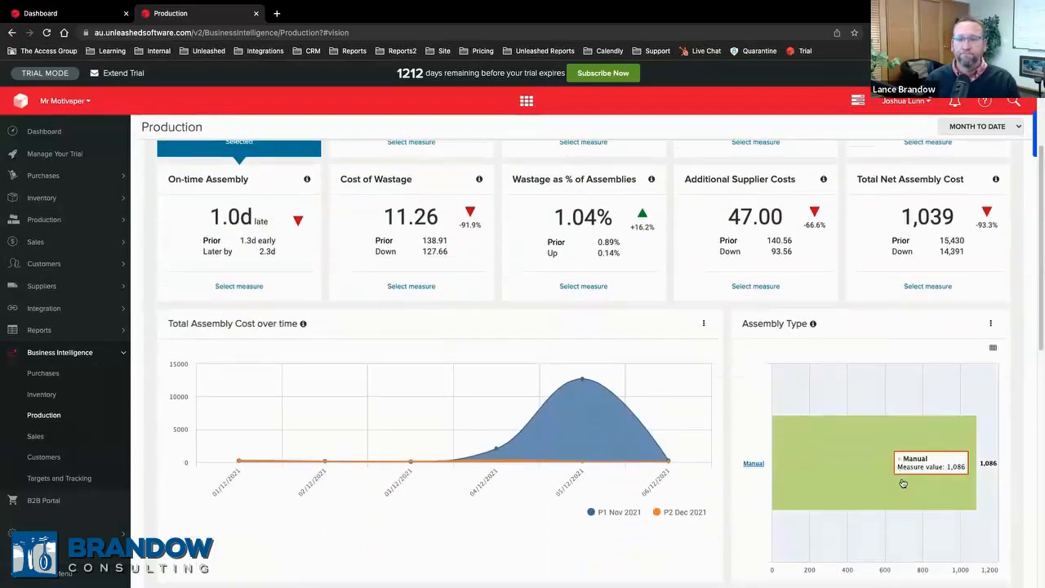
scroll(901, 482, down, 1)
scroll(886, 376, up, 6)
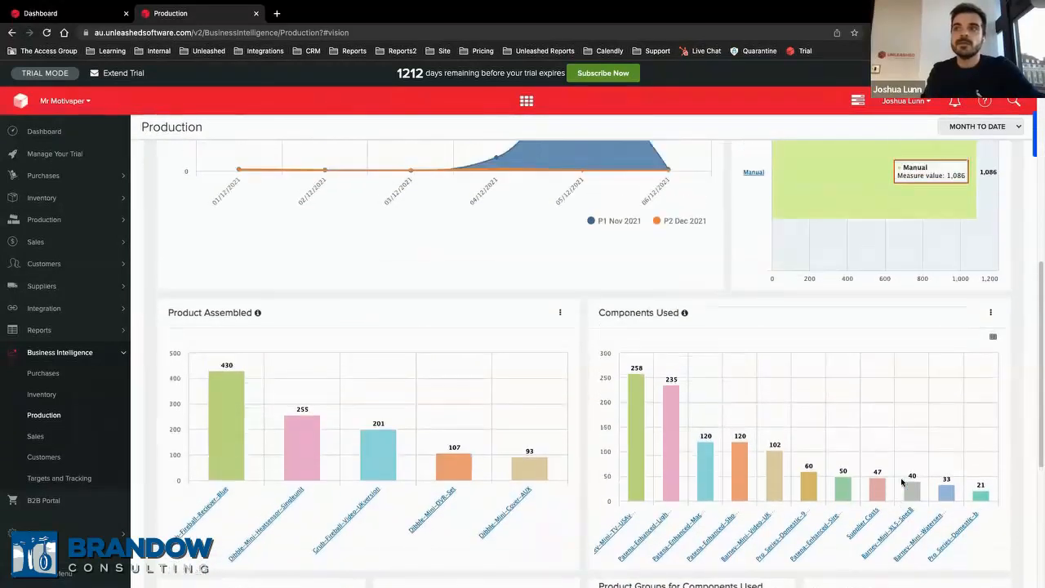
scroll(871, 264, down, 5)
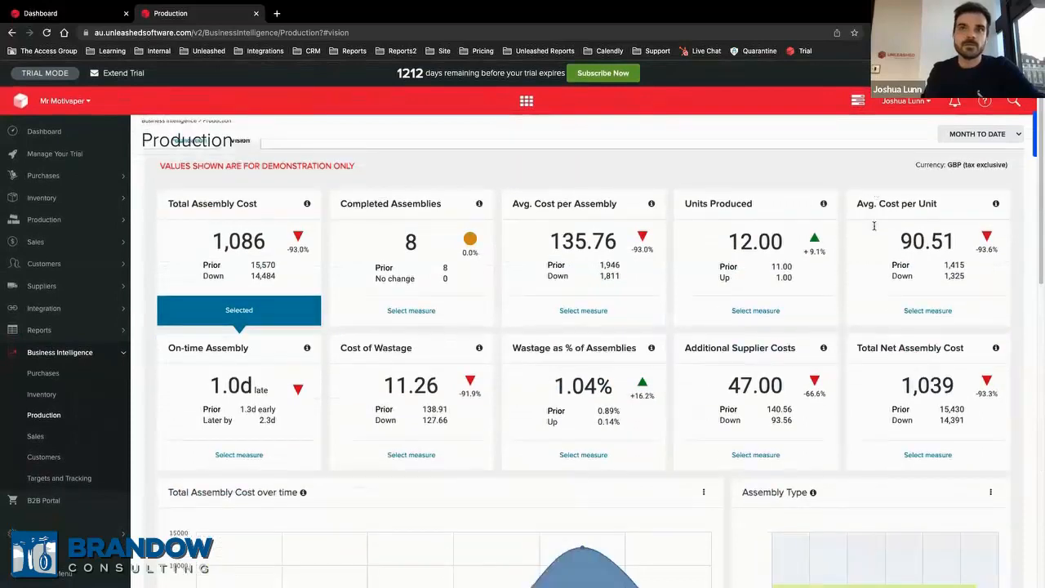
scroll(875, 230, down, 2)
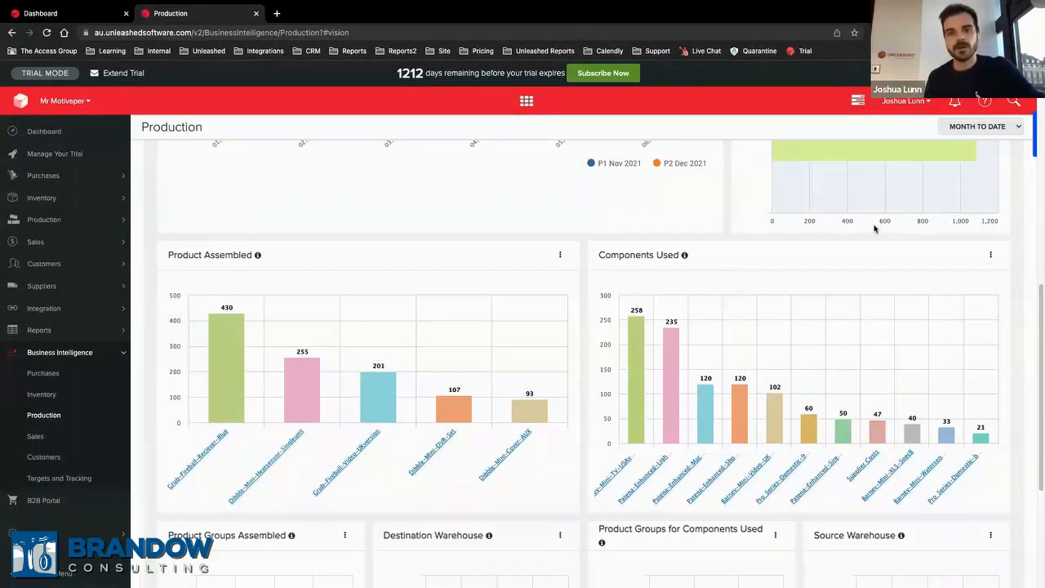
scroll(875, 229, up, 8)
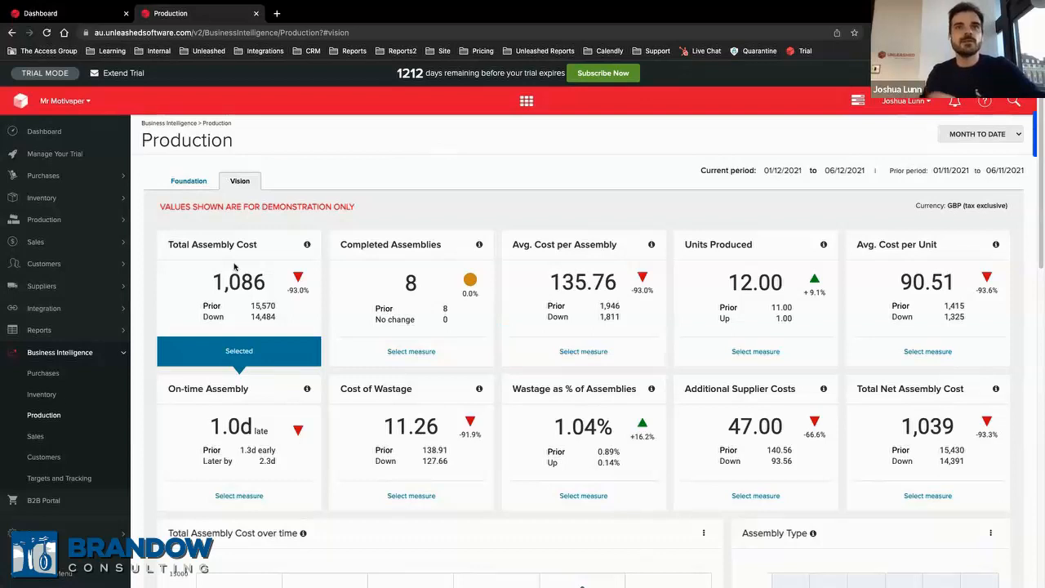
Open the inventory report Stock On Hand Enquiry and widen its Total Cost and Avg Cost columns
click(63, 331)
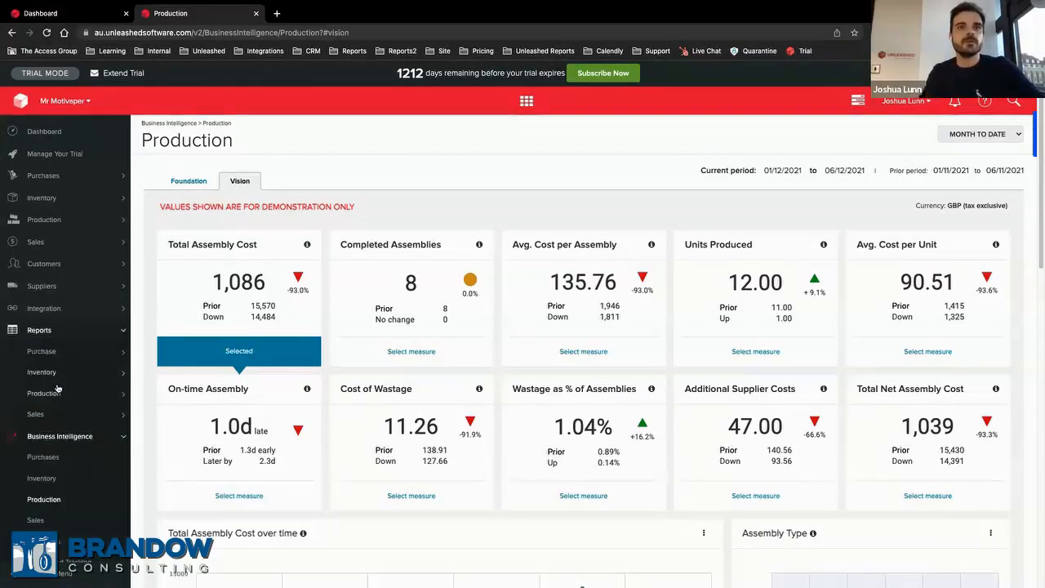
click(65, 372)
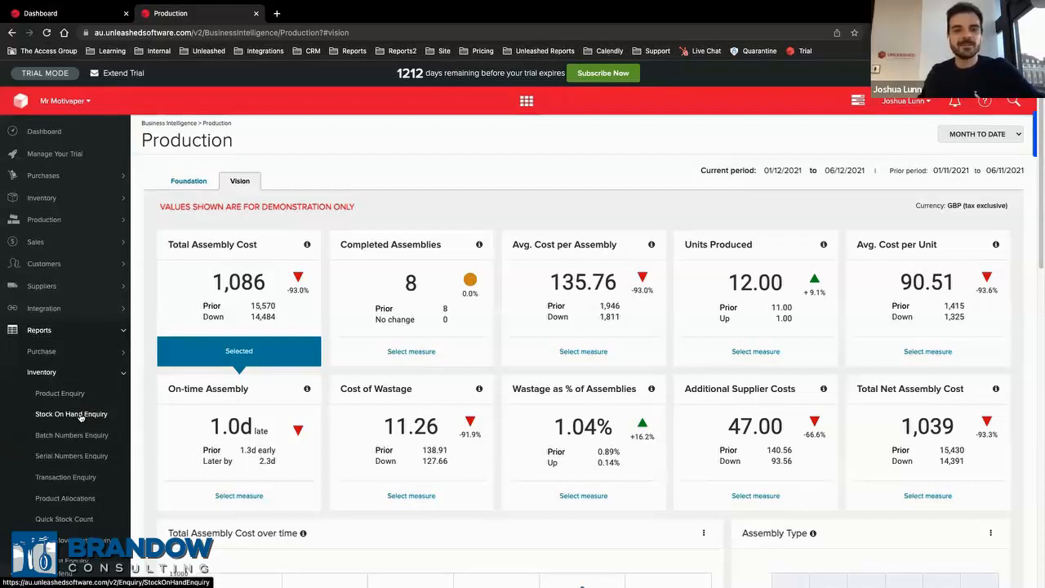
click(80, 417)
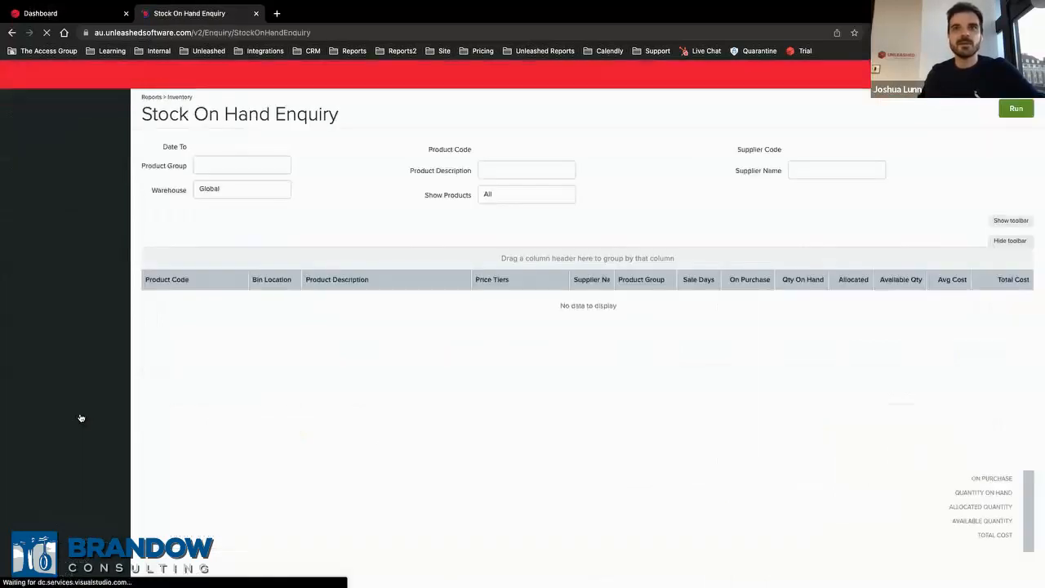
click(577, 358)
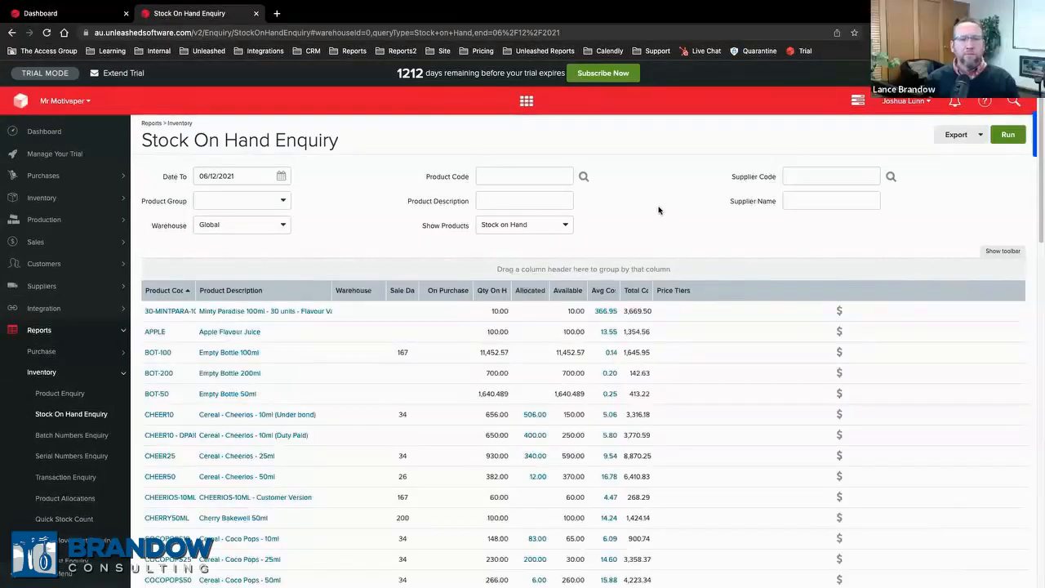
drag(651, 290, 821, 291)
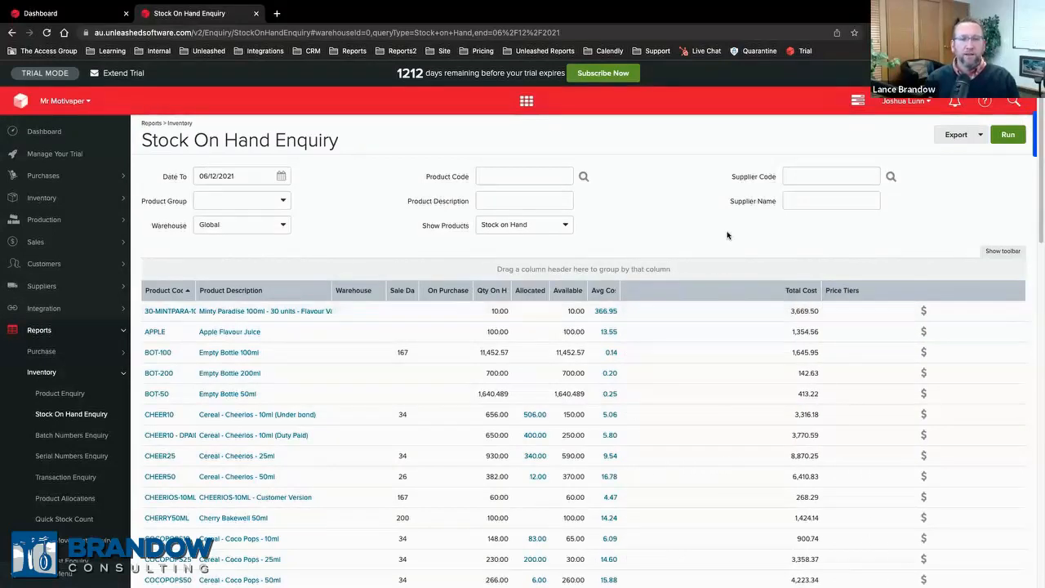
drag(621, 292, 674, 290)
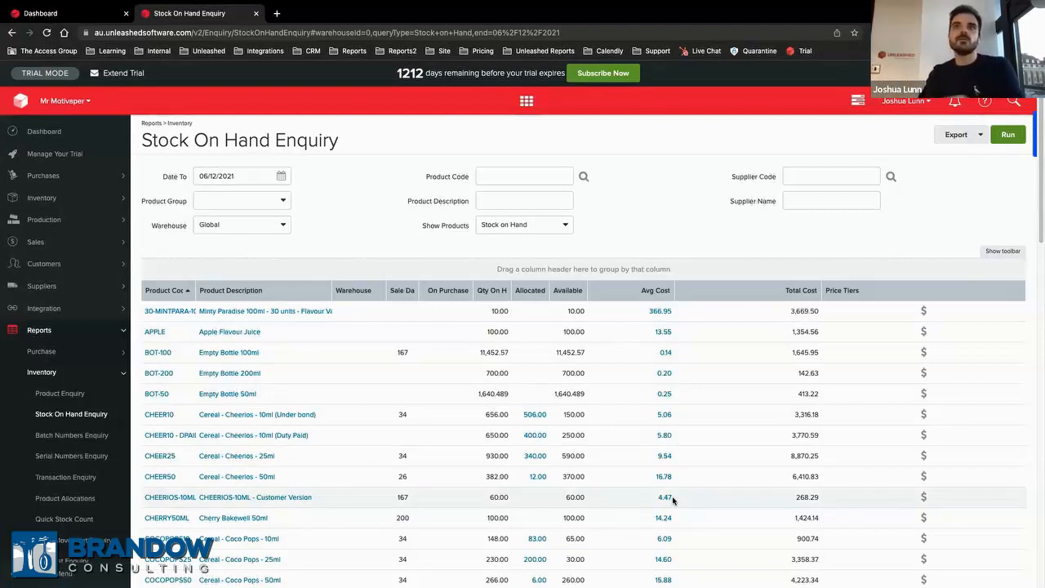
Start a new sales order for customer code FLAVOUR and acknowledge the customer information alert
click(65, 243)
click(62, 283)
click(61, 304)
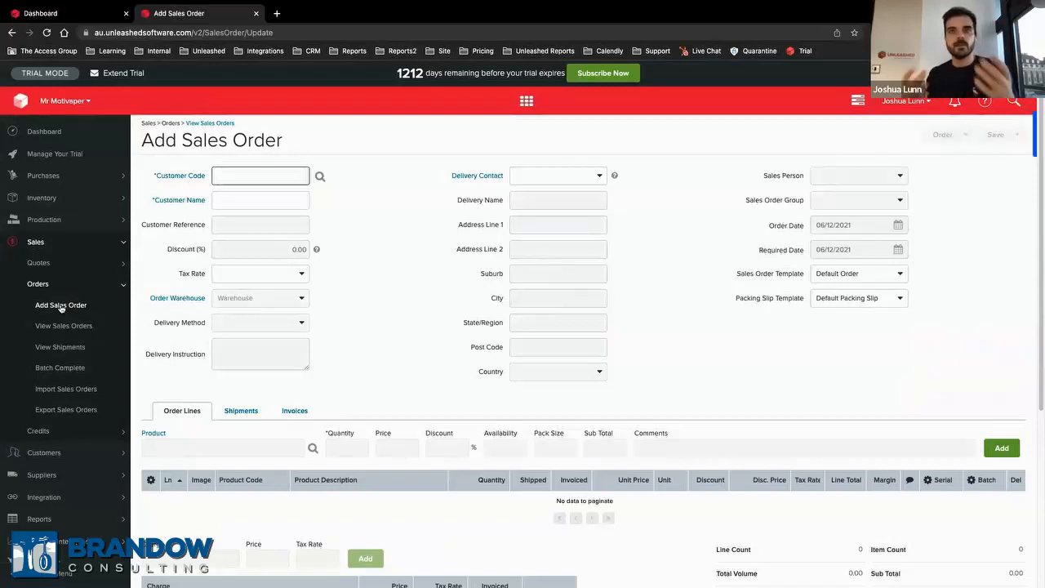
text(flav)
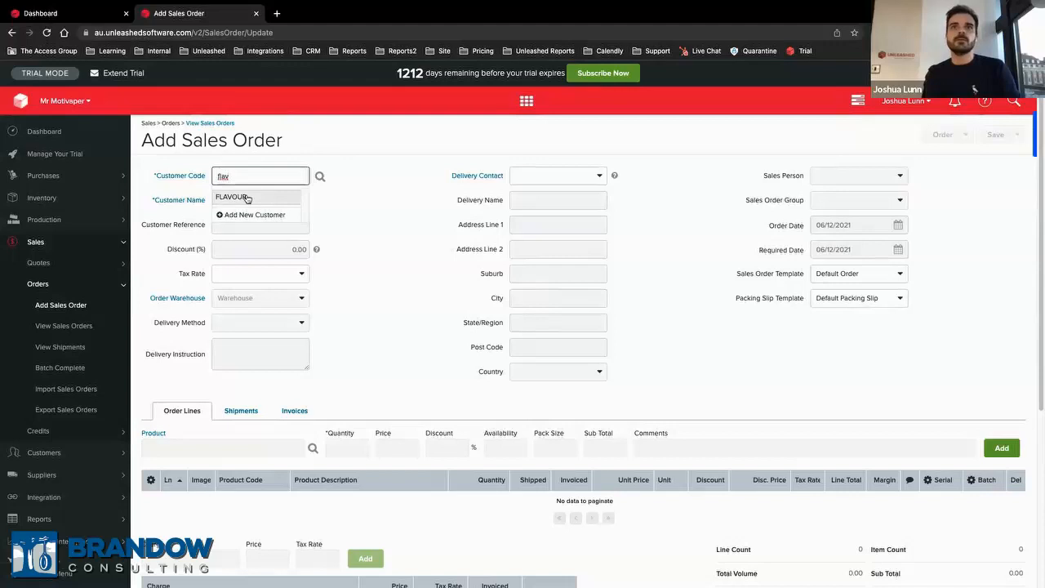
click(245, 198)
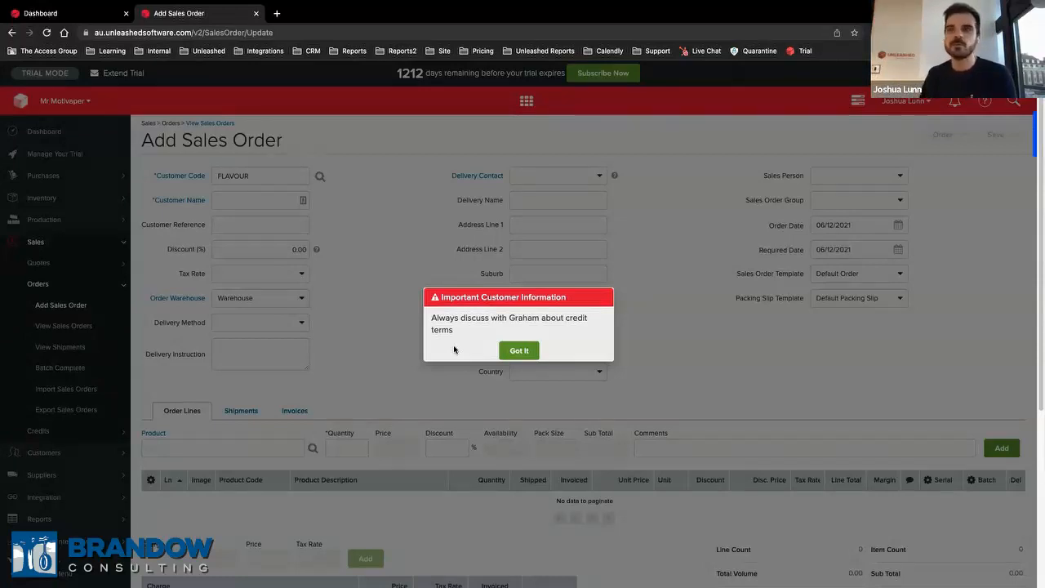
click(529, 357)
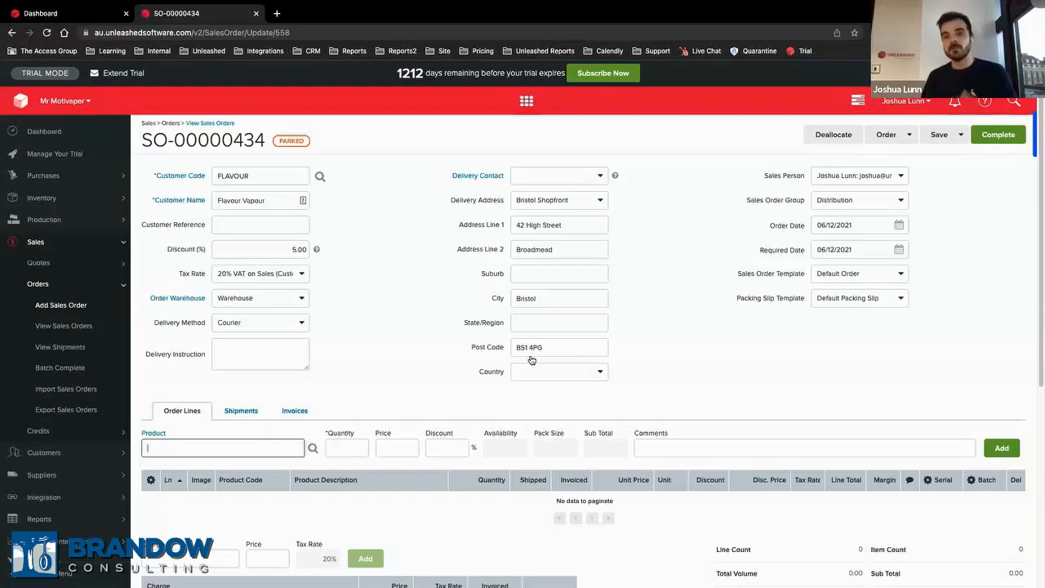
Open the B2B store thatsmyjam.store.unleashedsoftware.com in a new browser tab
key(ctrl+t)
text(m)
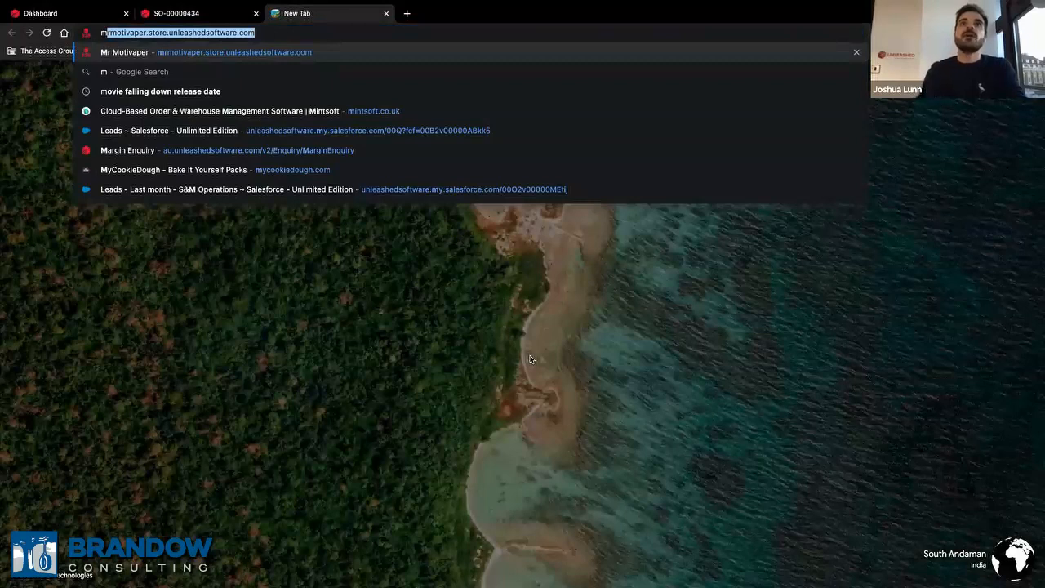
key(BackSpace)
key(BackSpace)
text(th)
key(Return)
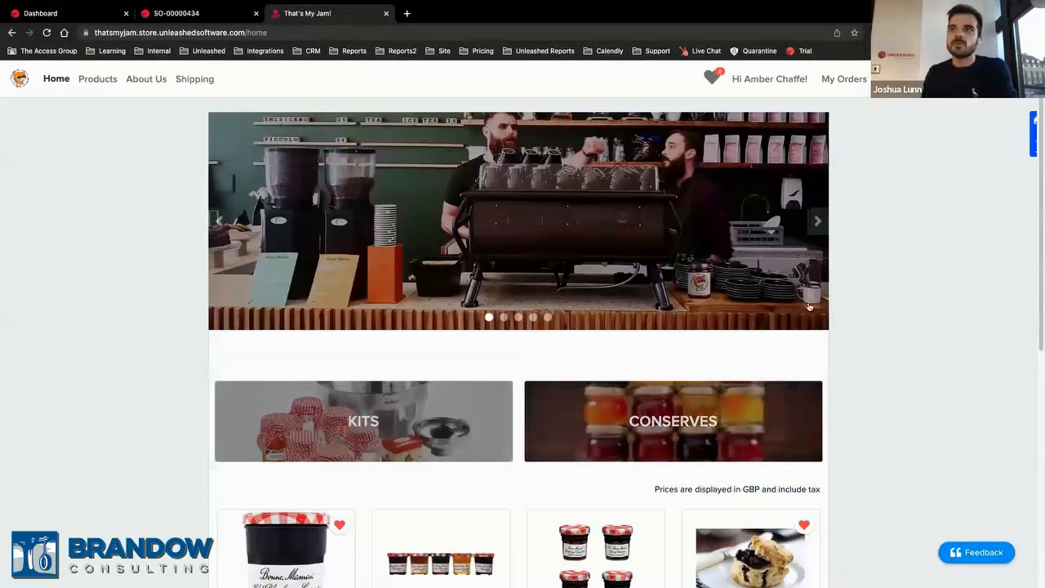
Look over the store's featured home page items and its full product list with availability and prices
scroll(809, 306, down, 3)
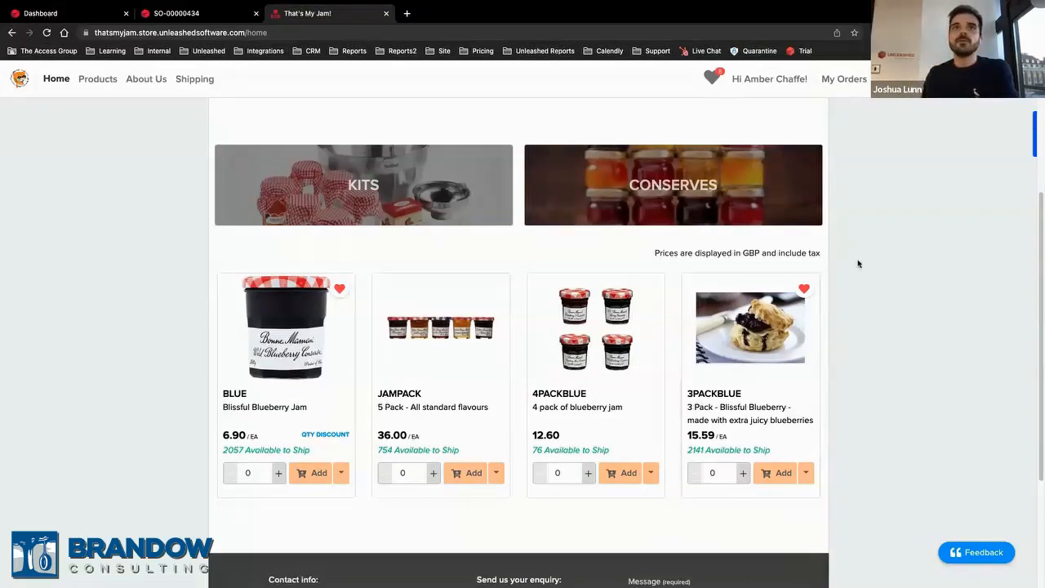
click(107, 83)
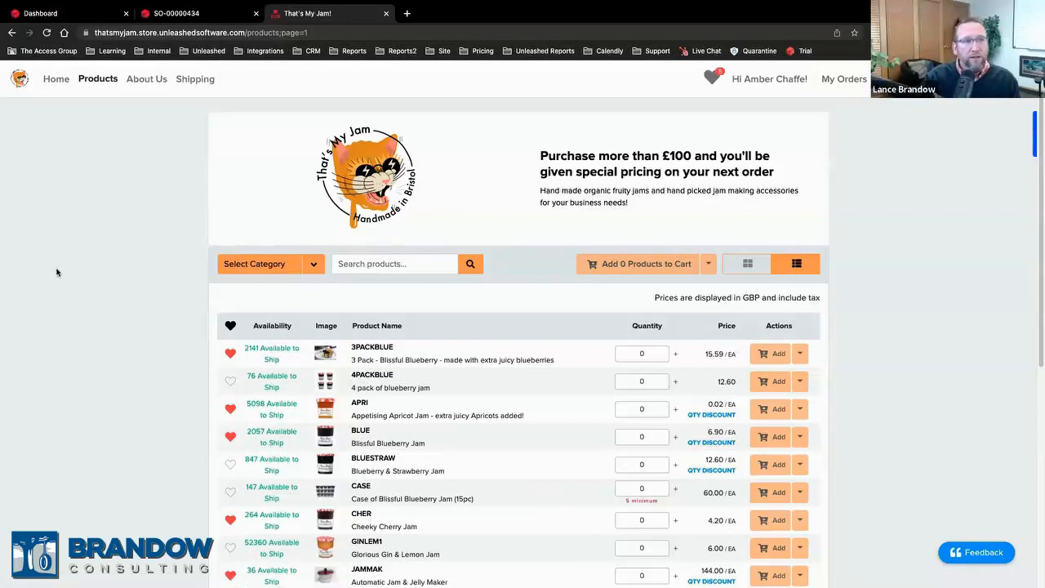
scroll(119, 373, down, 2)
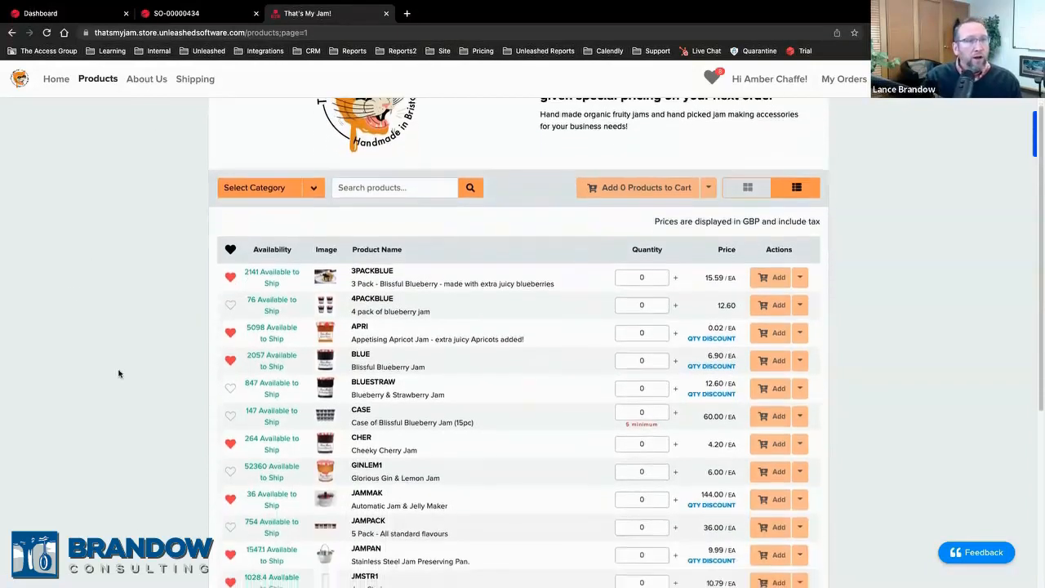
scroll(119, 373, up, 1)
scroll(118, 373, up, 1)
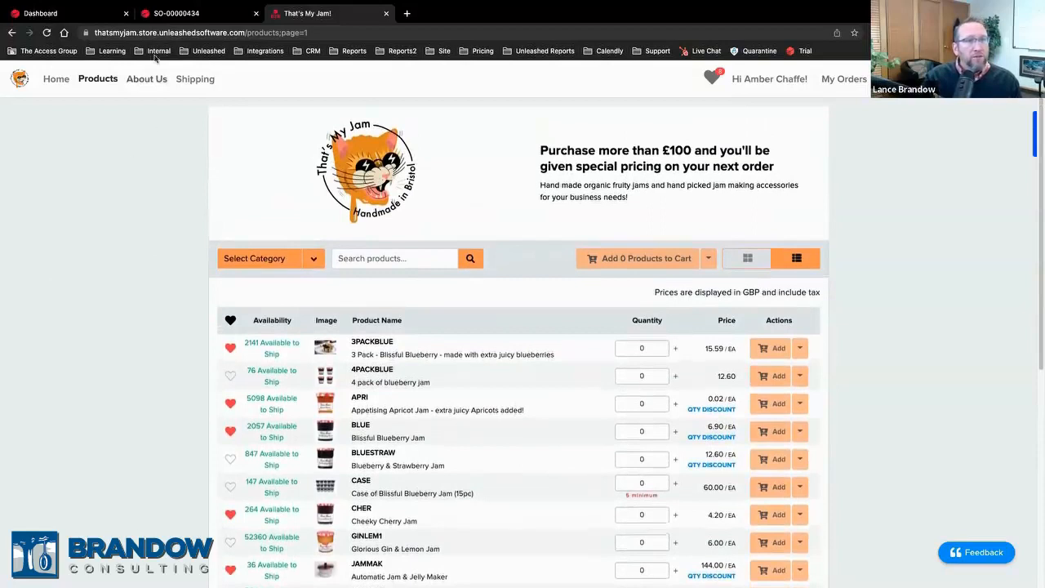
Highlight the store's domain in its web address, and view the contents of the shopping cart
double_click(124, 33)
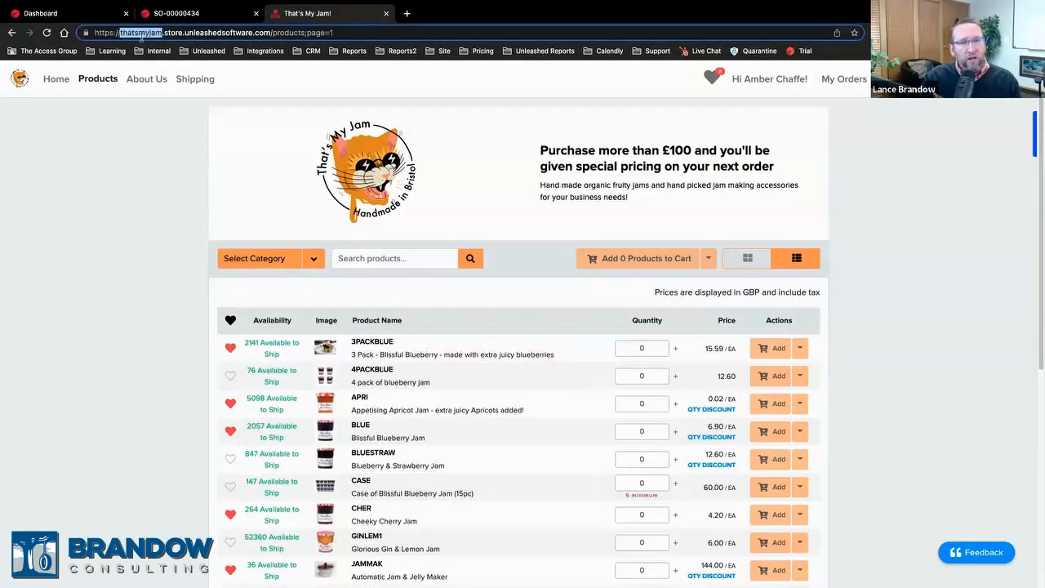
drag(133, 27, 270, 33)
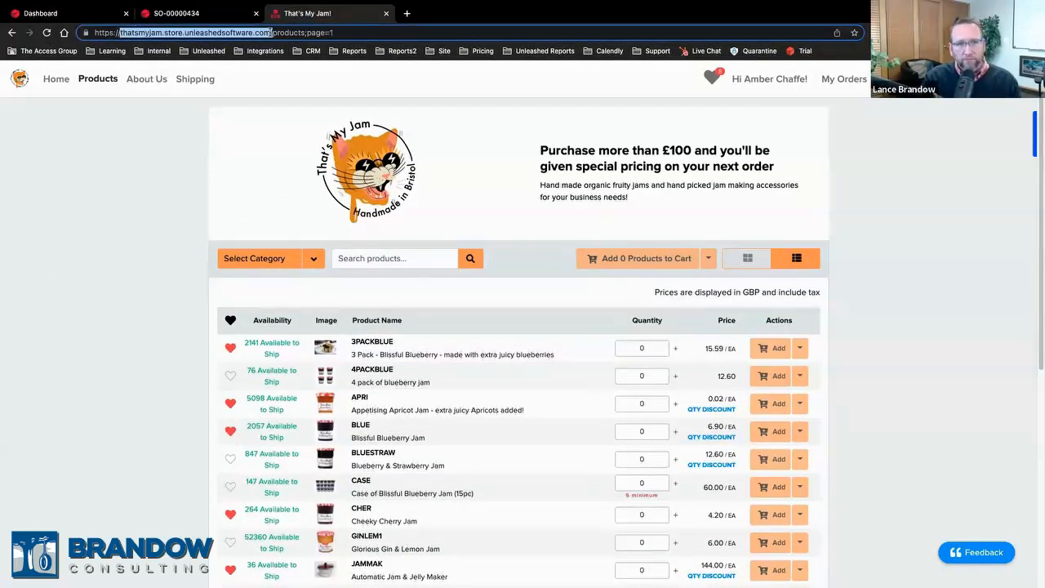
click(126, 287)
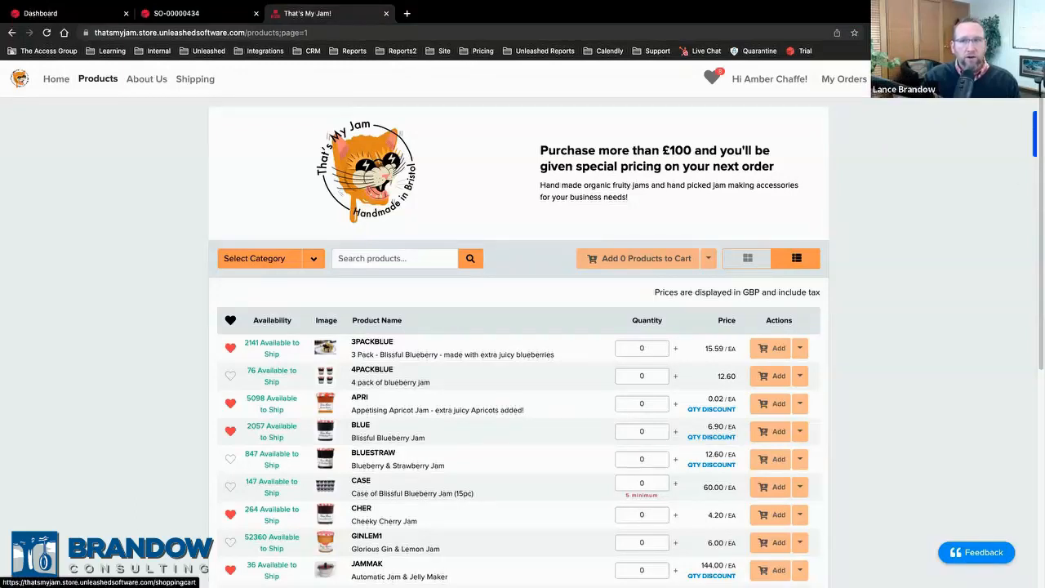
click(901, 79)
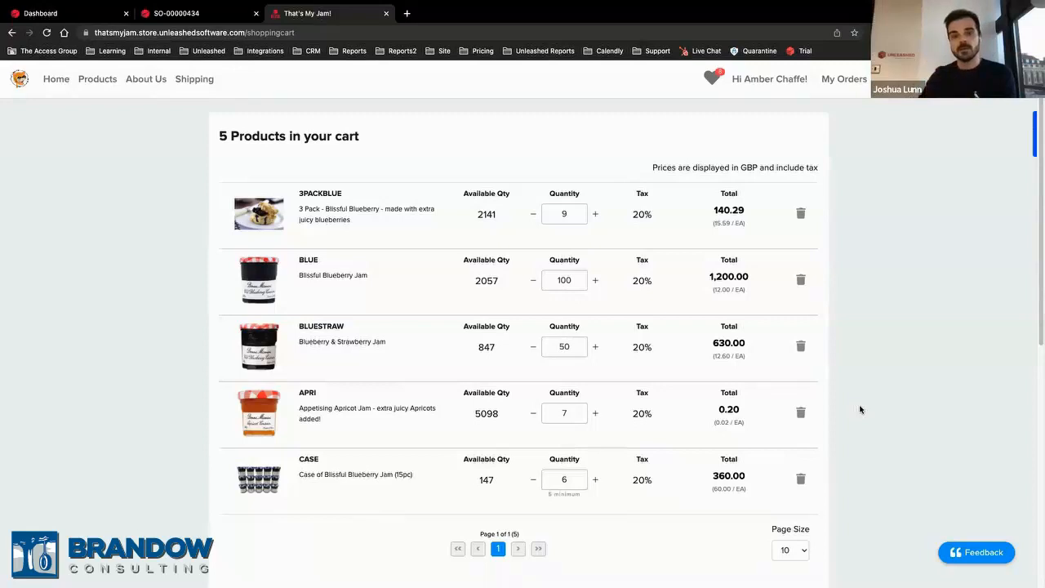
Log out of the That's My Jam! store and log back in with the saved account
click(905, 79)
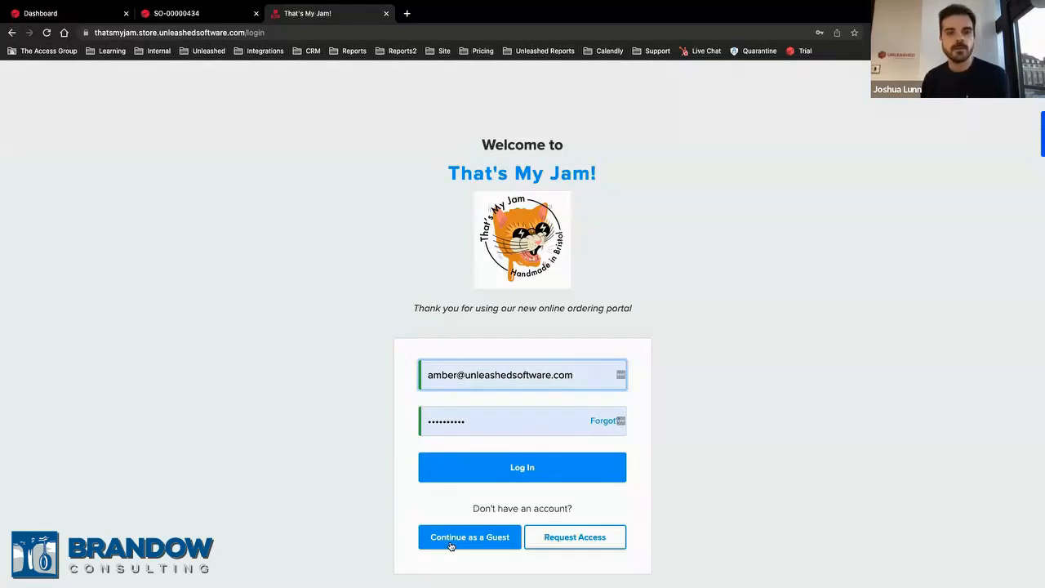
click(469, 485)
click(470, 475)
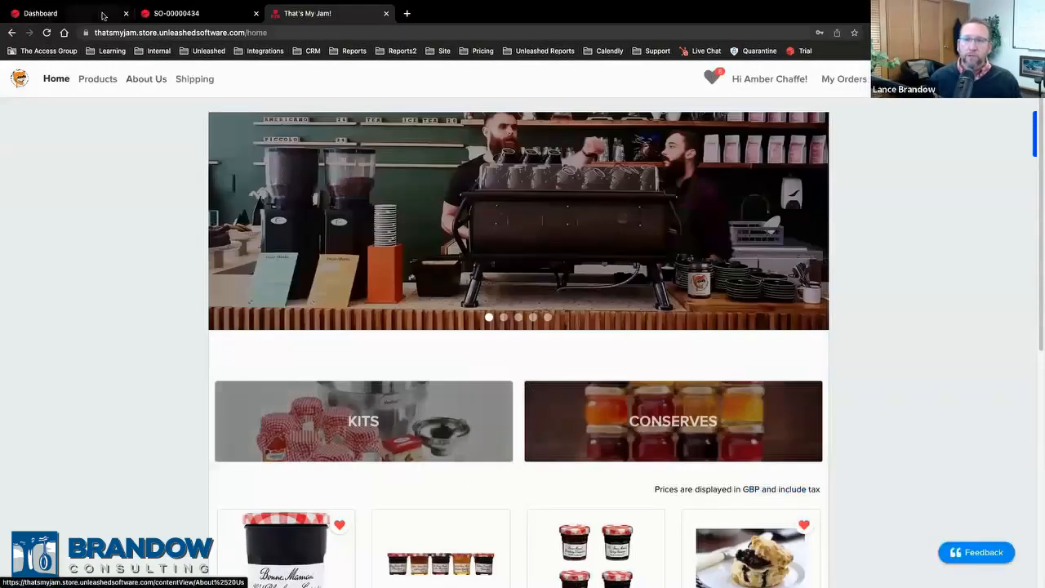
Return to the Unleashed dashboard, switch the organisation to That's My Jam! and open the Integration Store
click(100, 14)
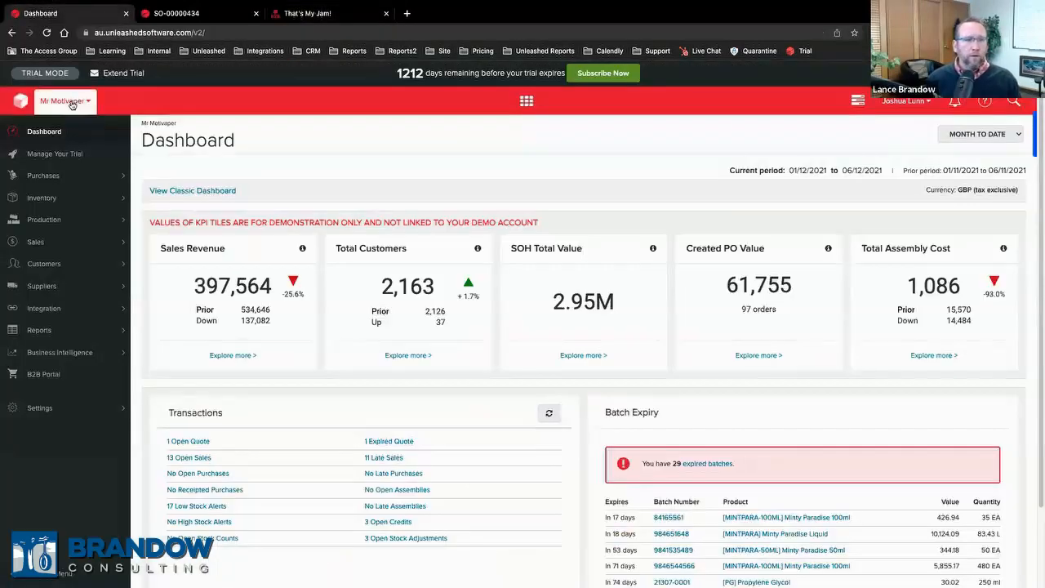
click(72, 101)
click(82, 300)
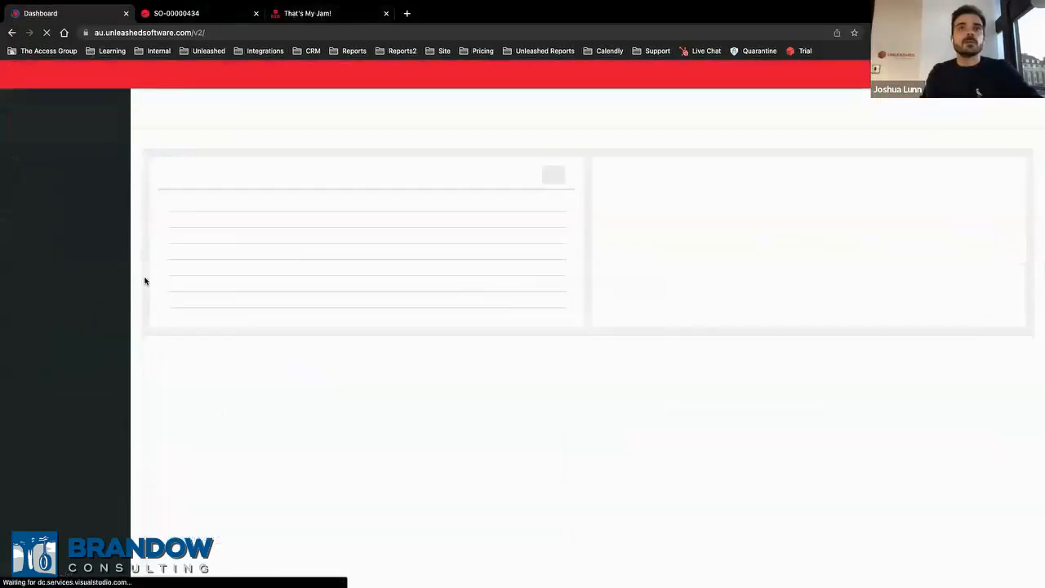
click(55, 259)
click(47, 281)
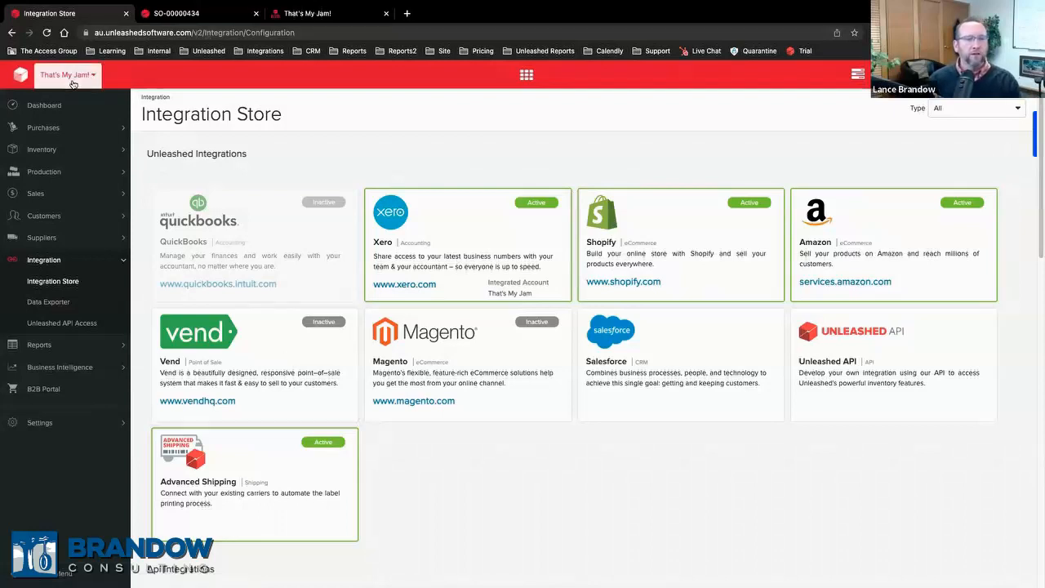
Switch the organisation to Mr Motivaper and start a new sales order
click(89, 77)
click(106, 183)
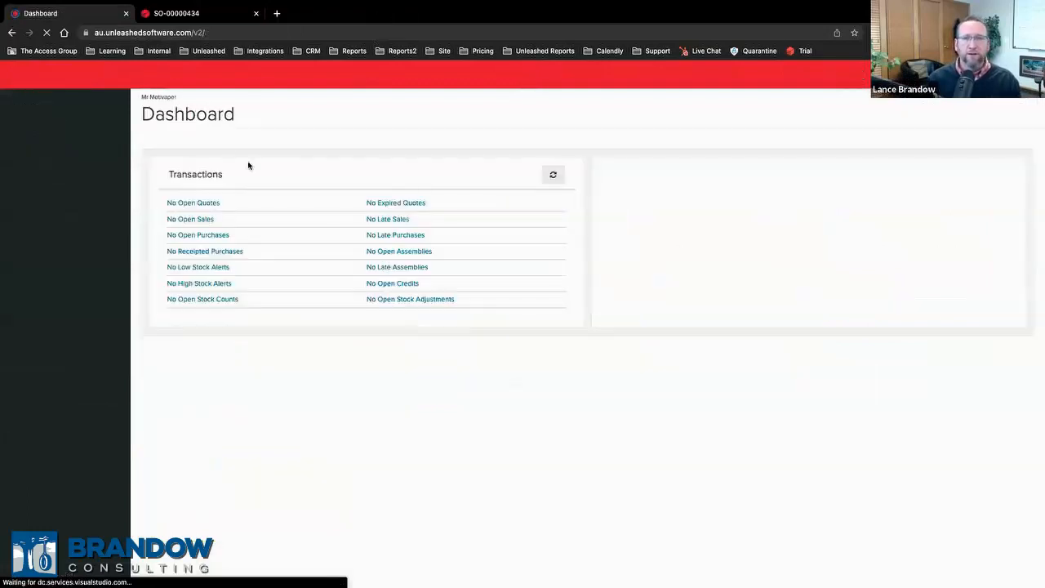
click(67, 242)
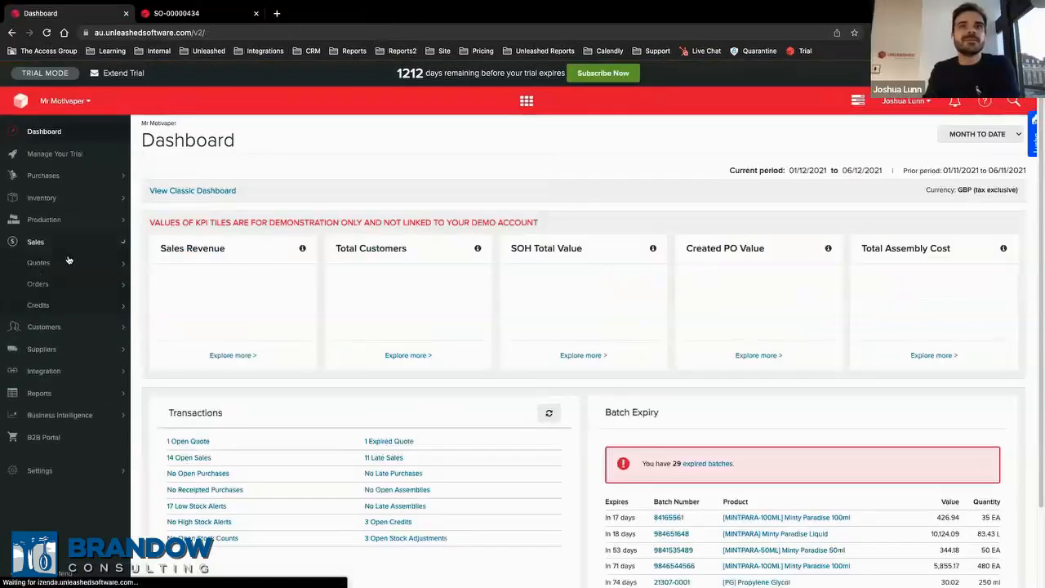
click(66, 284)
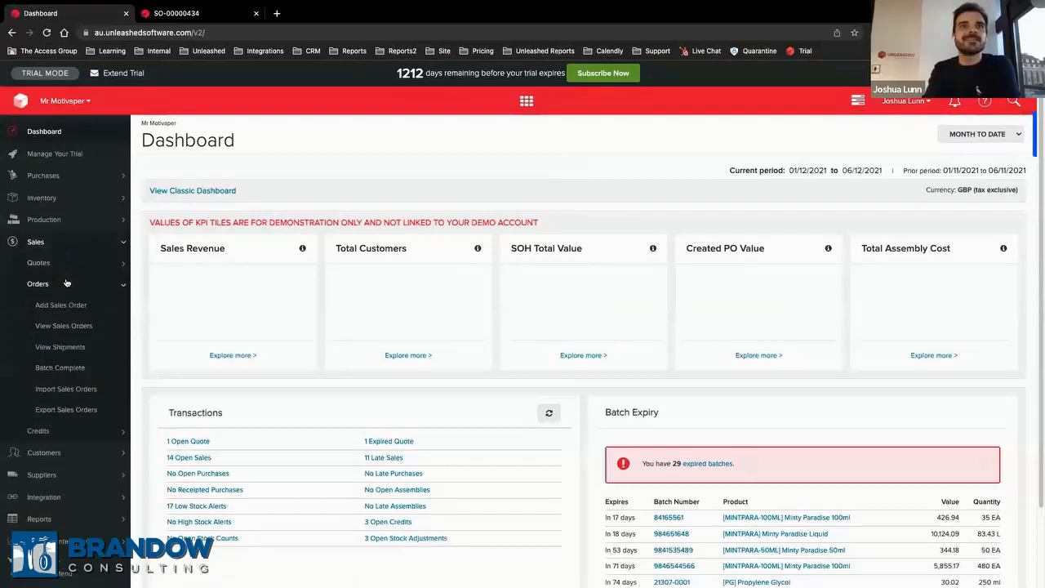
click(61, 304)
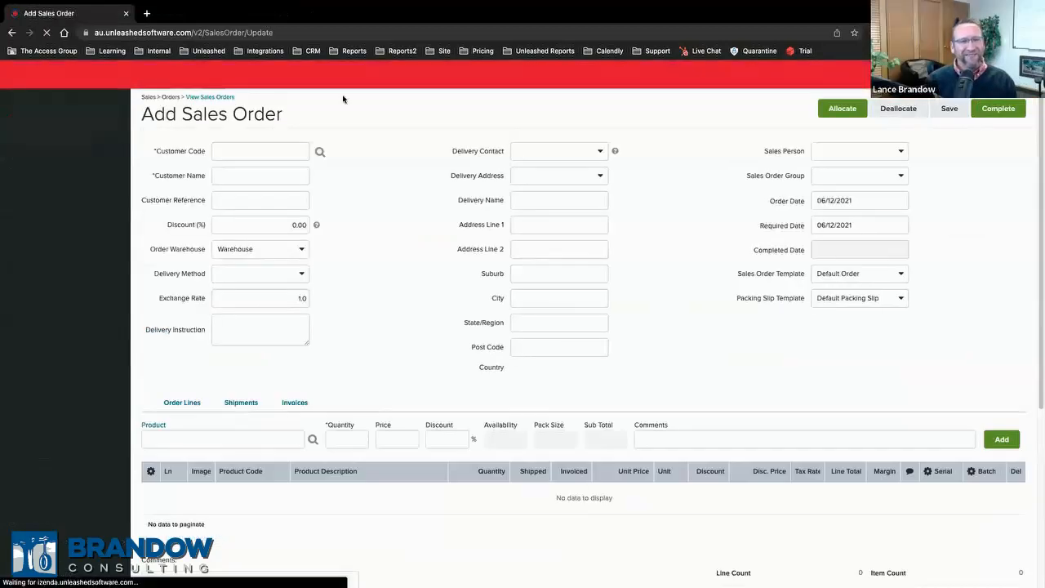
Set the sales order's customer to FLAVOUR and acknowledge the important customer information
click(261, 172)
text(Flav)
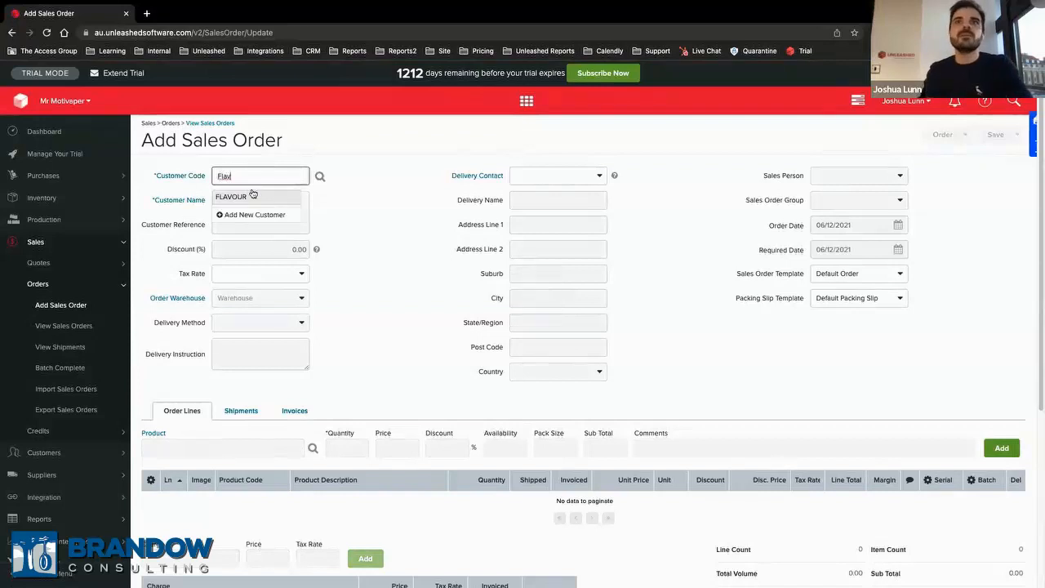
click(252, 196)
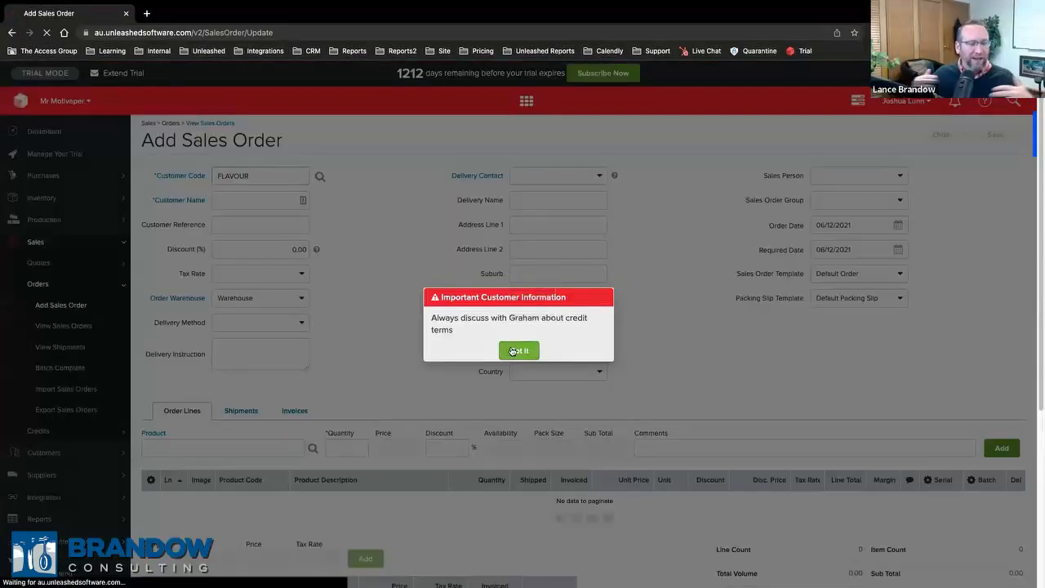
click(513, 349)
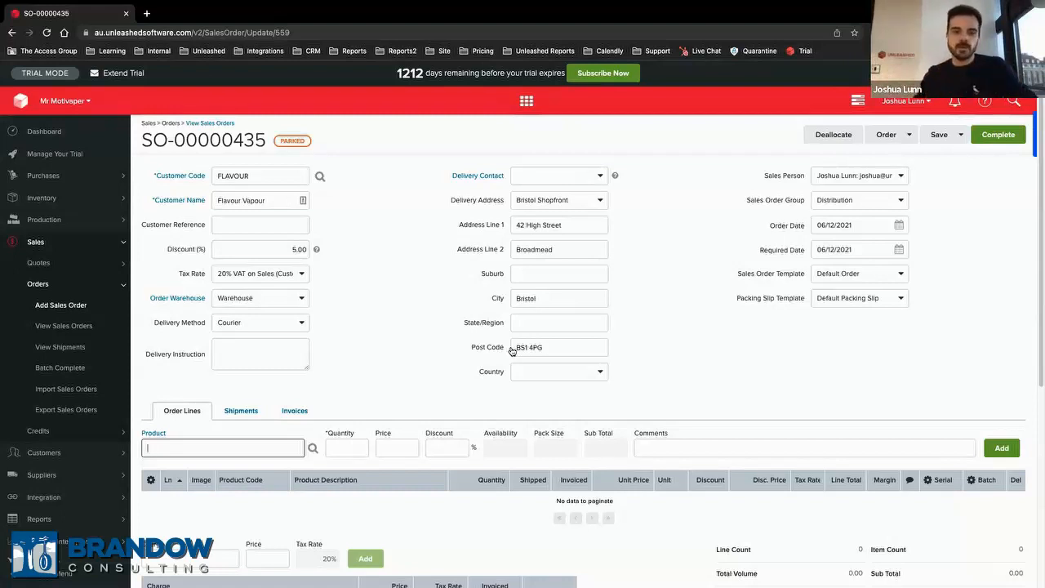
Search the order line products for "mint" and select MINTPARA-100ML, Minty Paradise 100ml
text(moi)
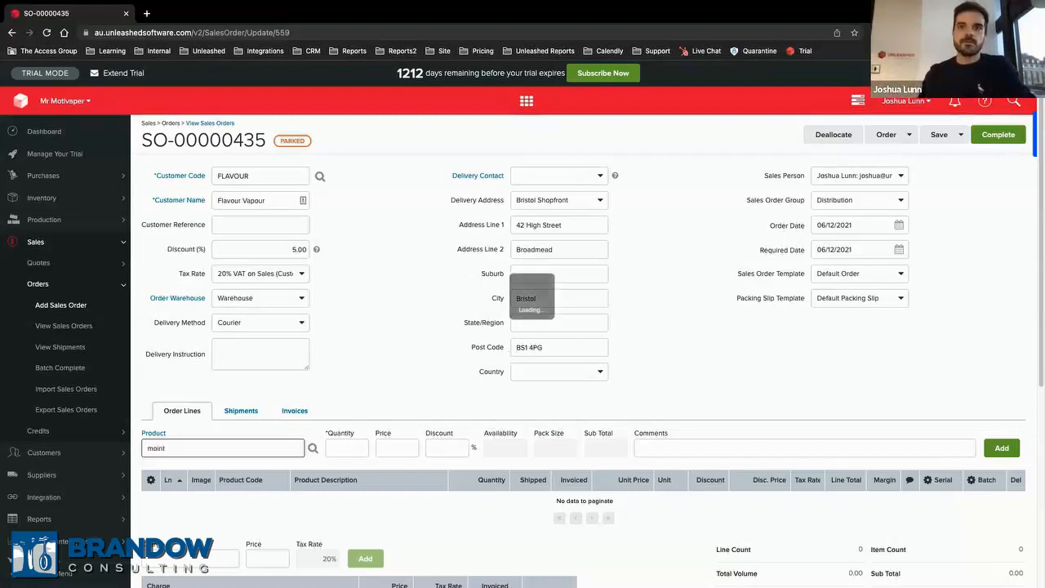
text(nt)
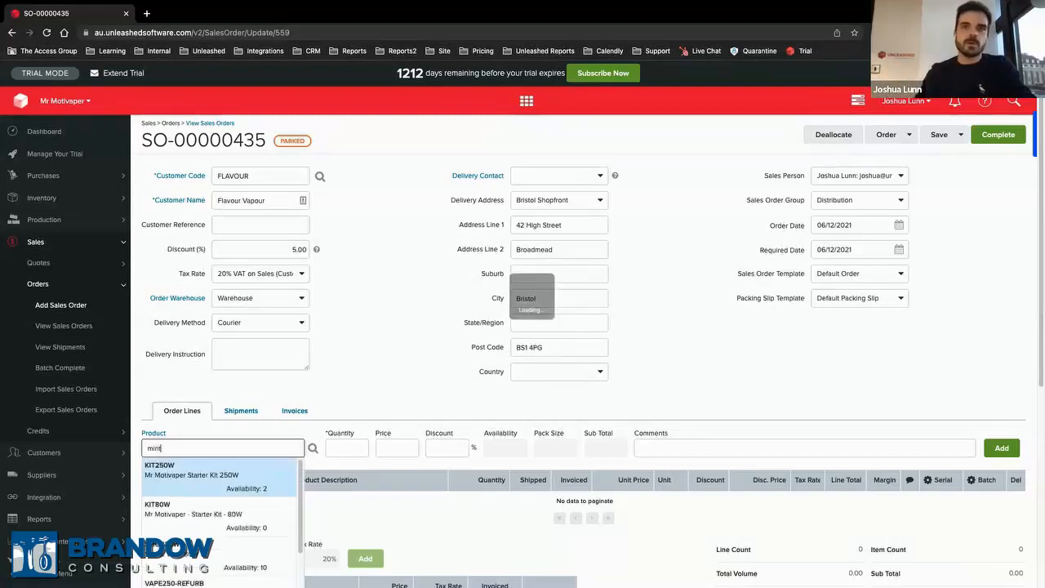
scroll(242, 441, down, 1)
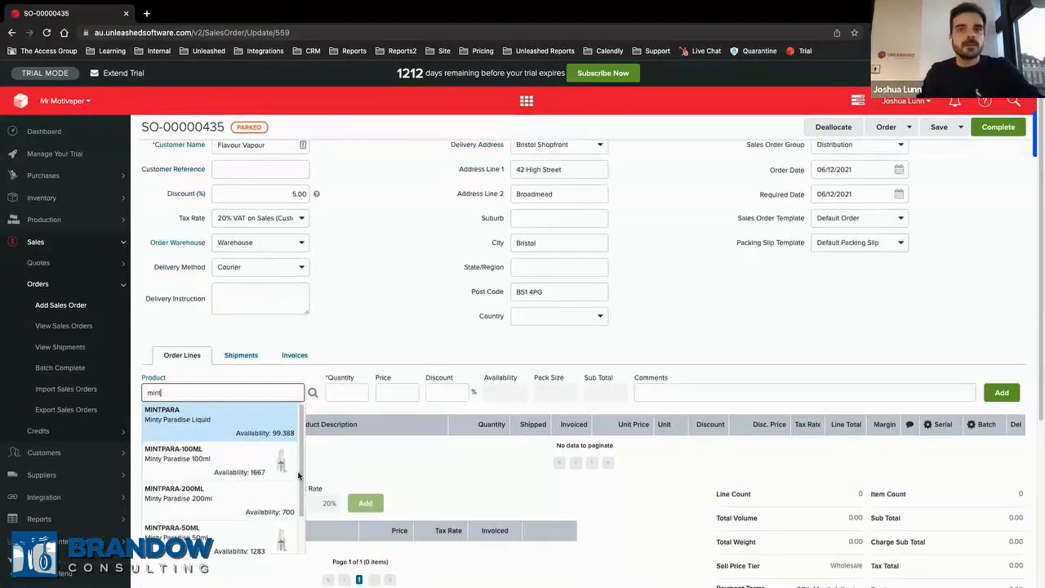
scroll(227, 445, down, 1)
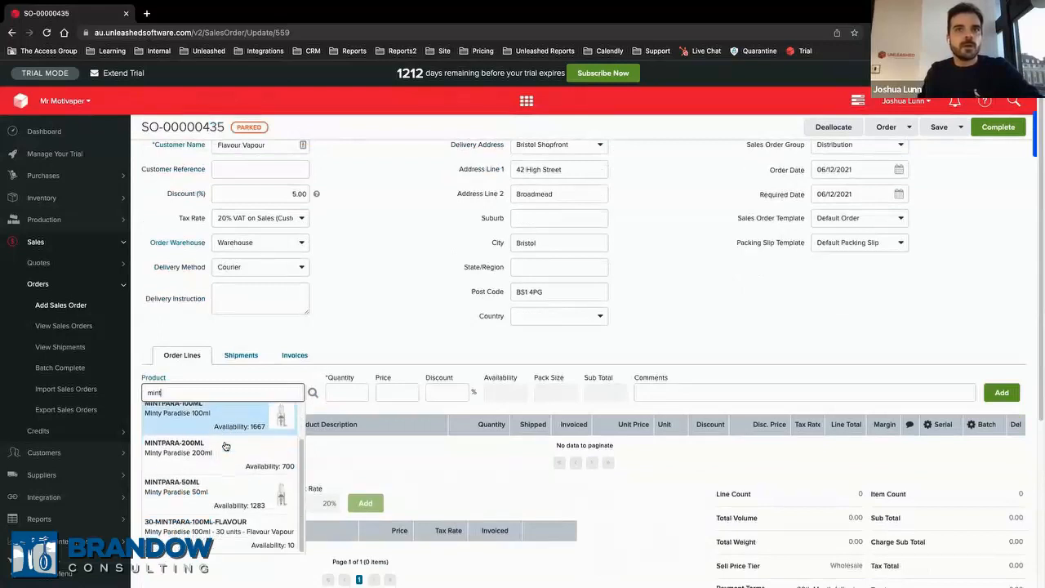
scroll(226, 446, up, 1)
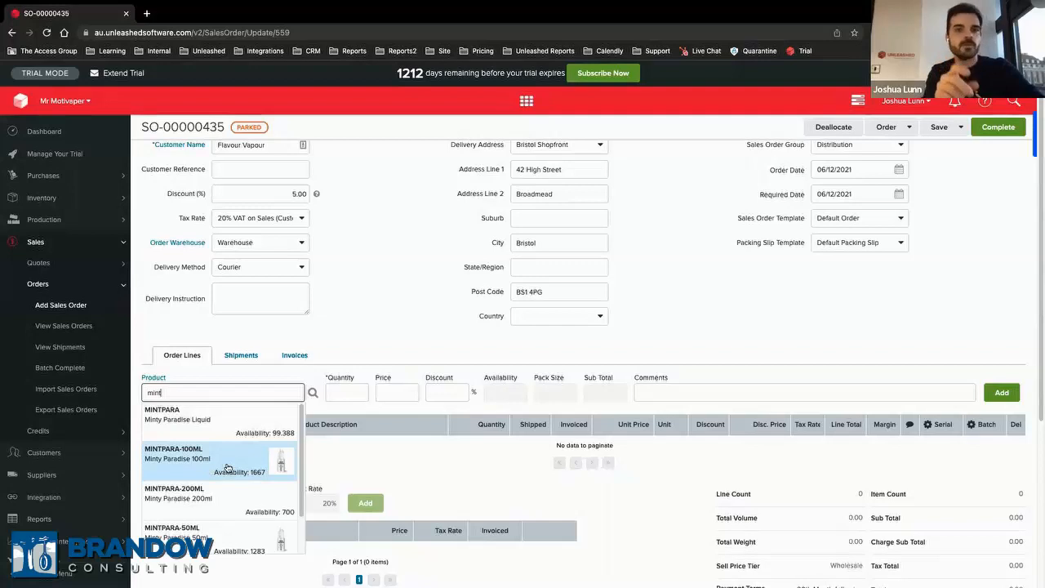
click(228, 467)
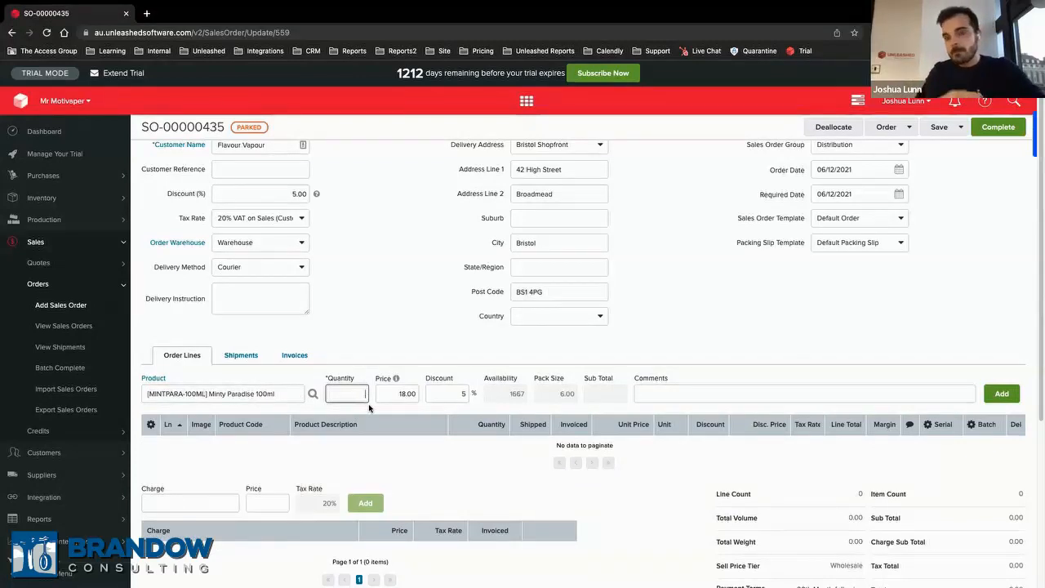
Add the Minty Paradise 100ml order line with a quantity of 250 and dismiss the pack size warning
mouse_move(397, 380)
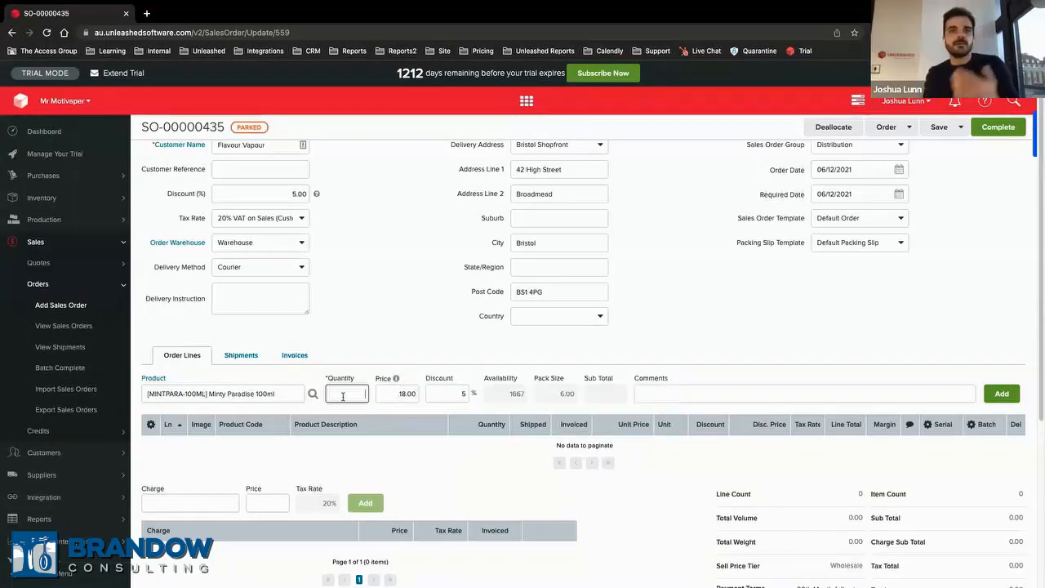
text(250)
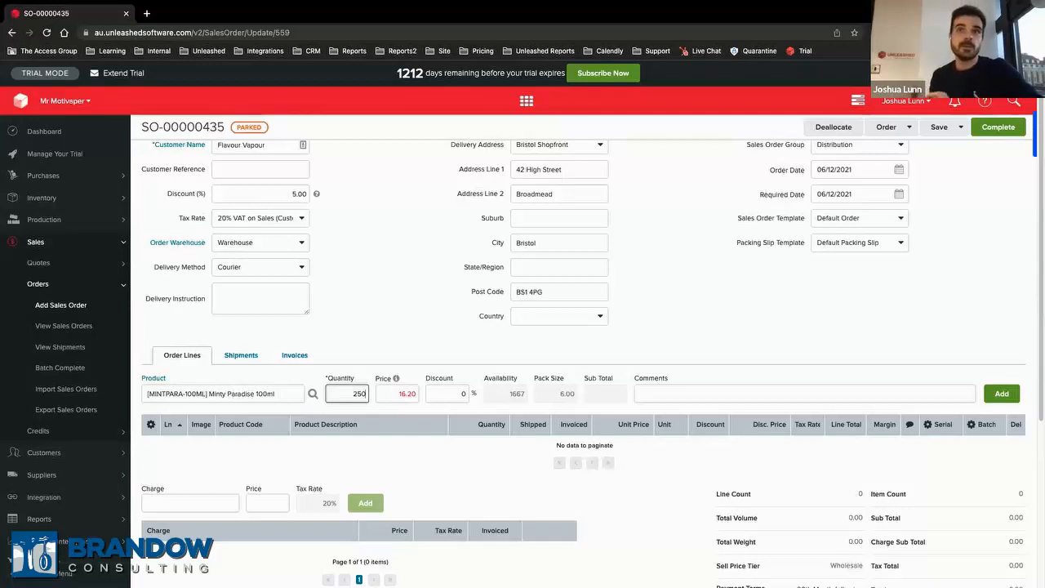
click(290, 218)
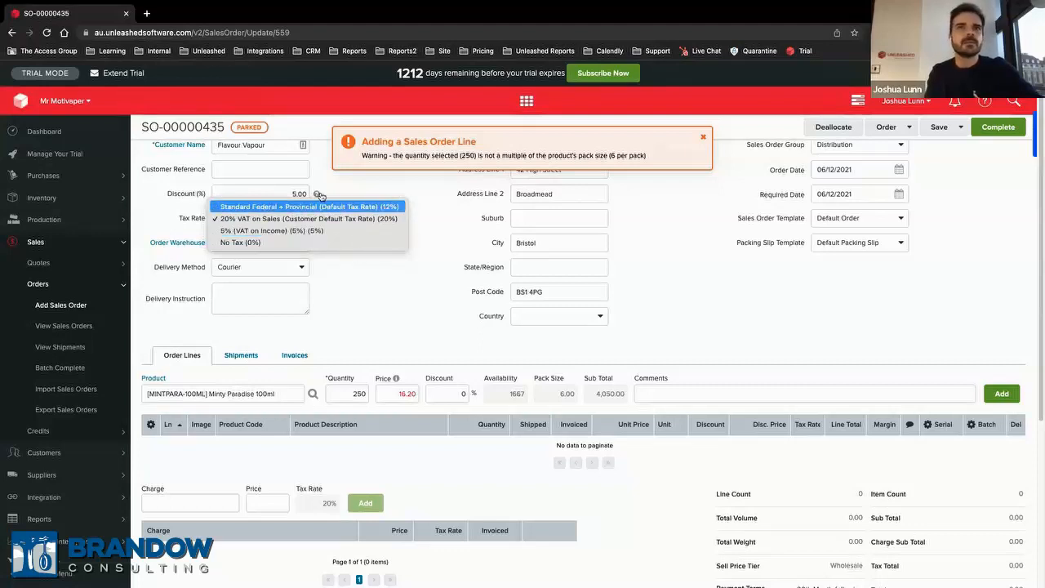
click(381, 280)
click(1006, 397)
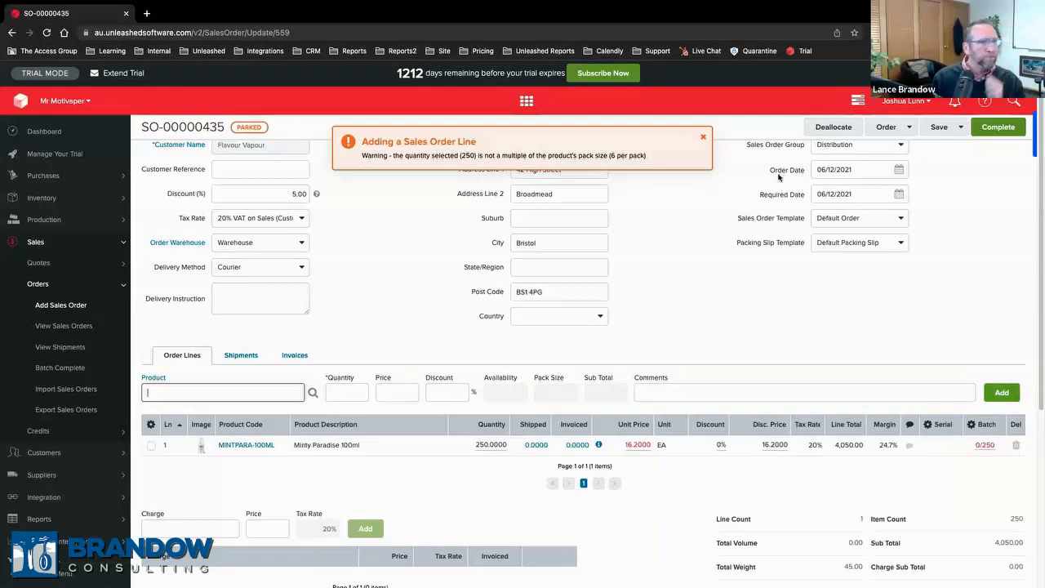
click(703, 137)
scroll(771, 283, up, 2)
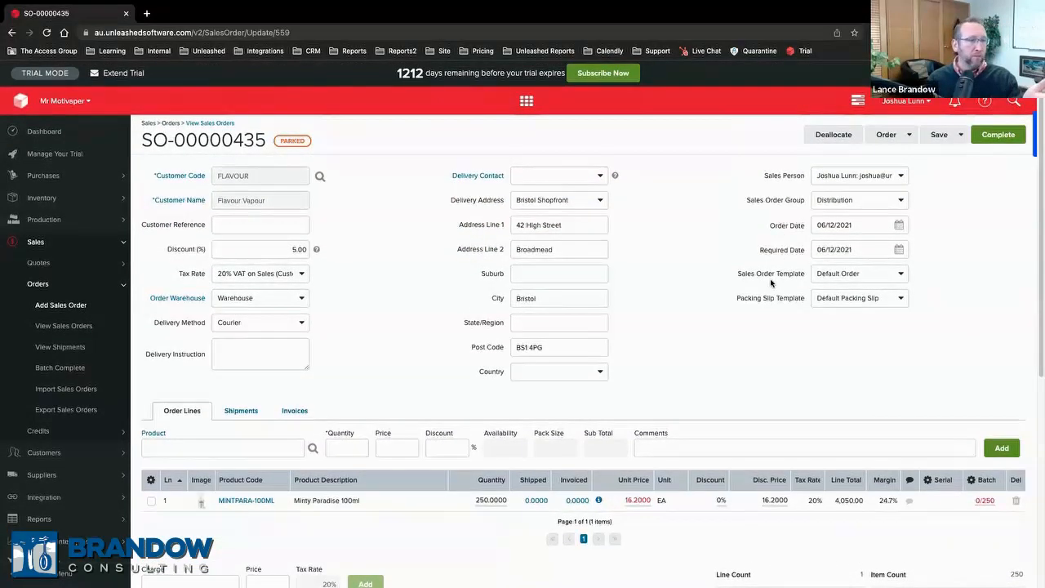
click(118, 264)
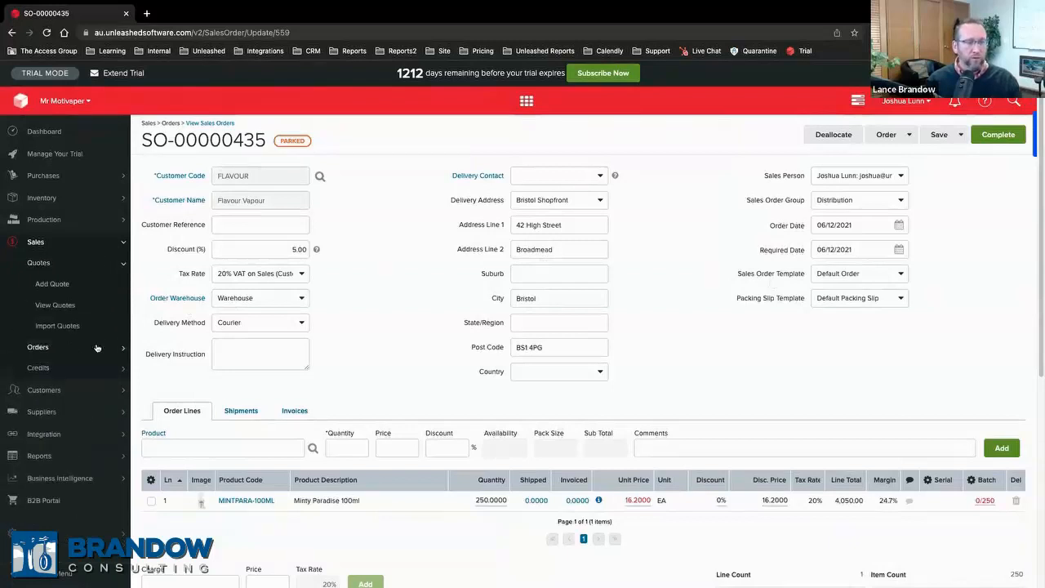
click(115, 264)
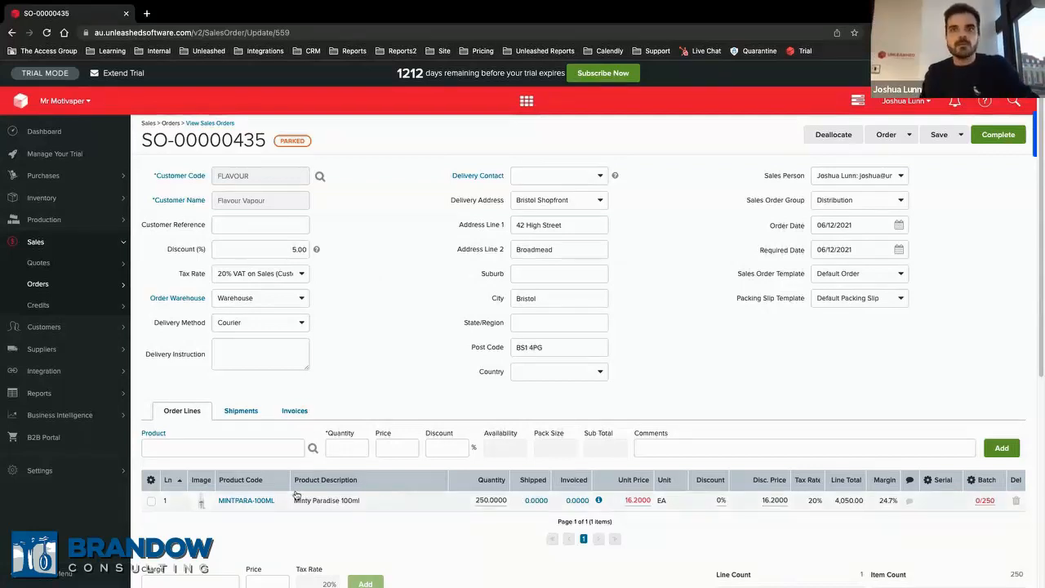
Change the Minty Paradise 100ml order line's quantity to 2000
mouse_move(255, 501)
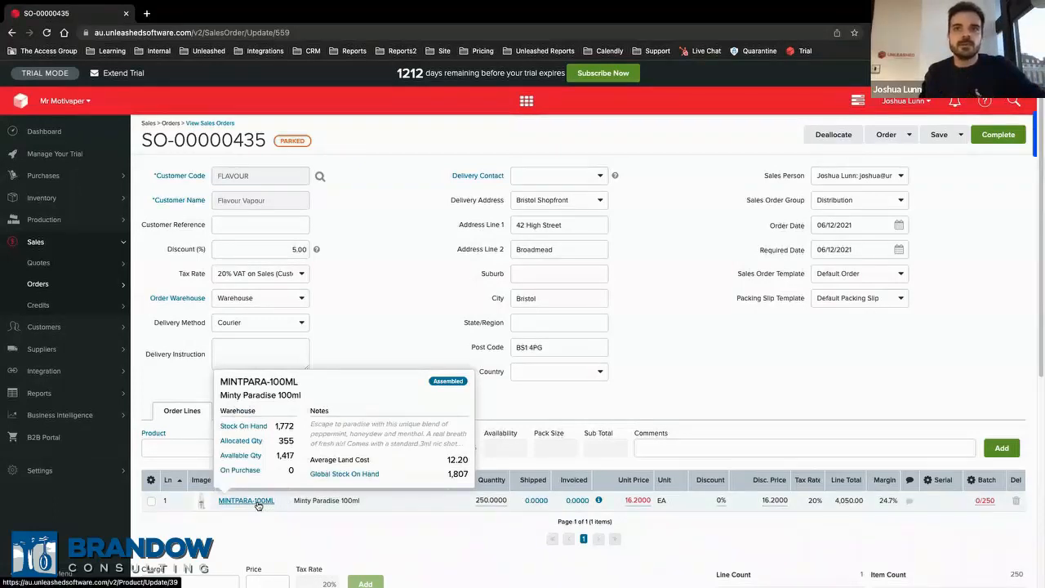
click(490, 500)
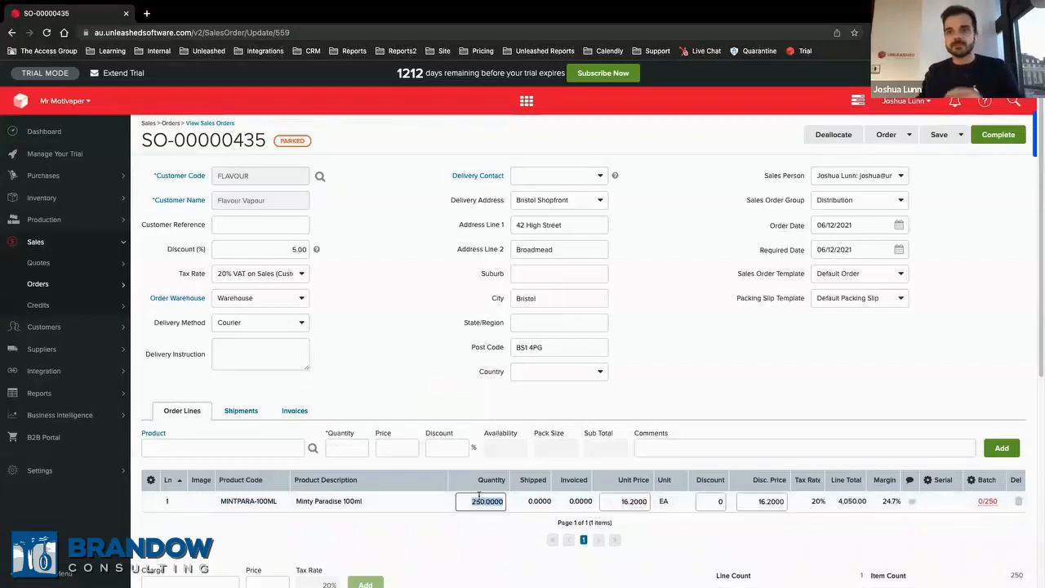
text(20000)
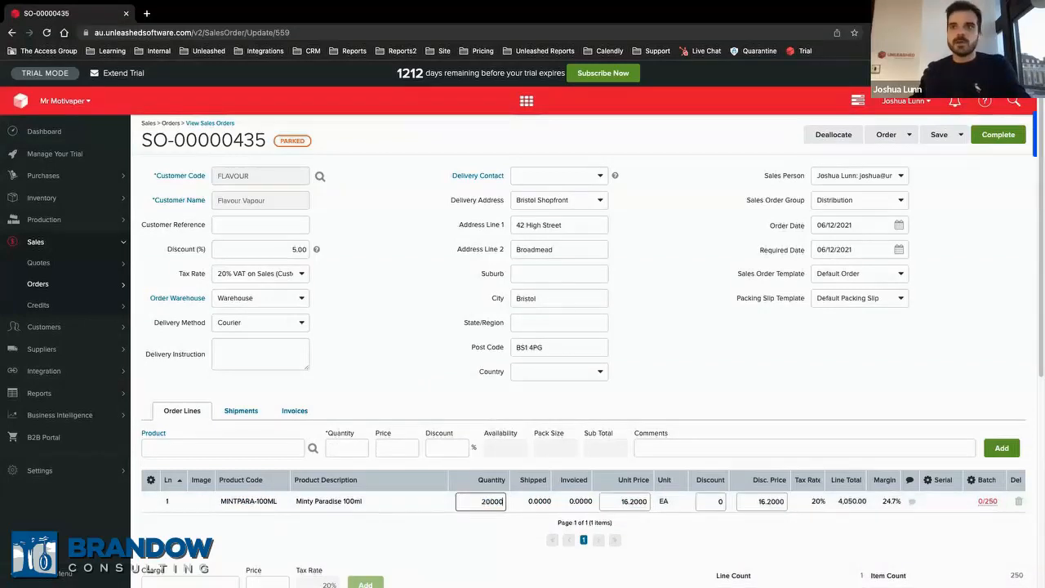
key(Return)
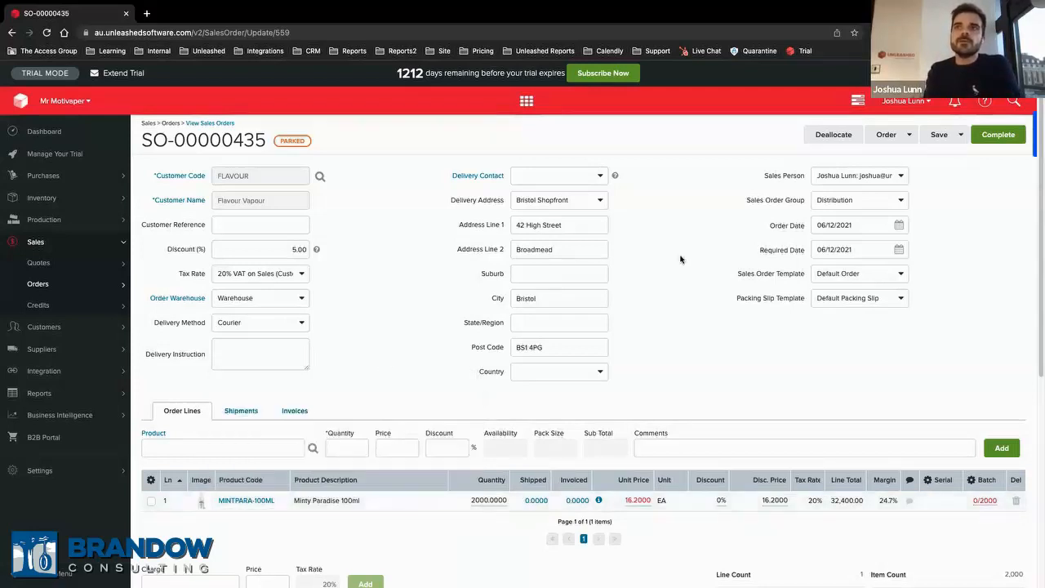
Open the Reorder Report in a separate browser tab and run it with its default filters
click(528, 102)
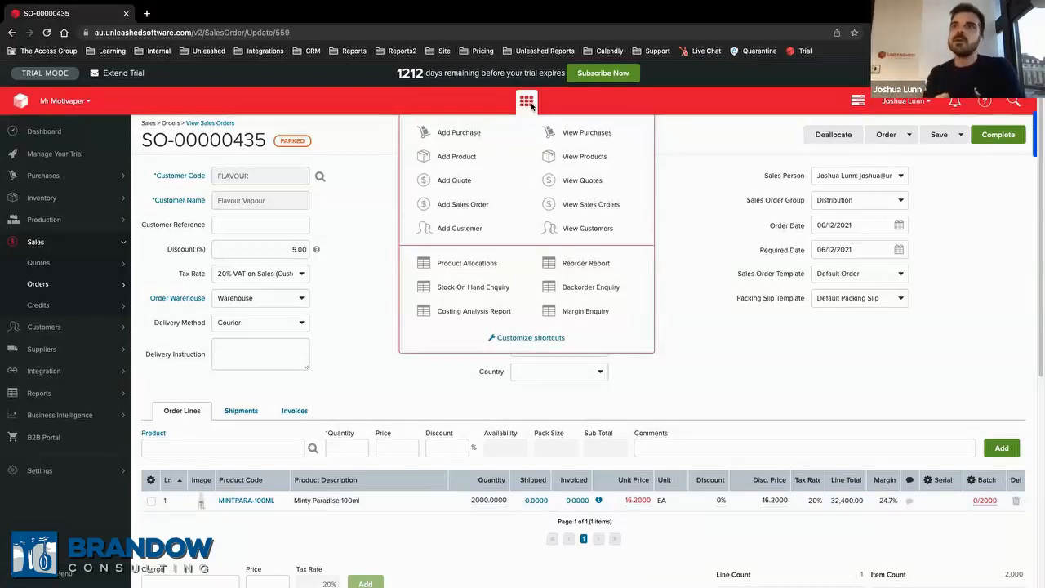
middle_click(582, 266)
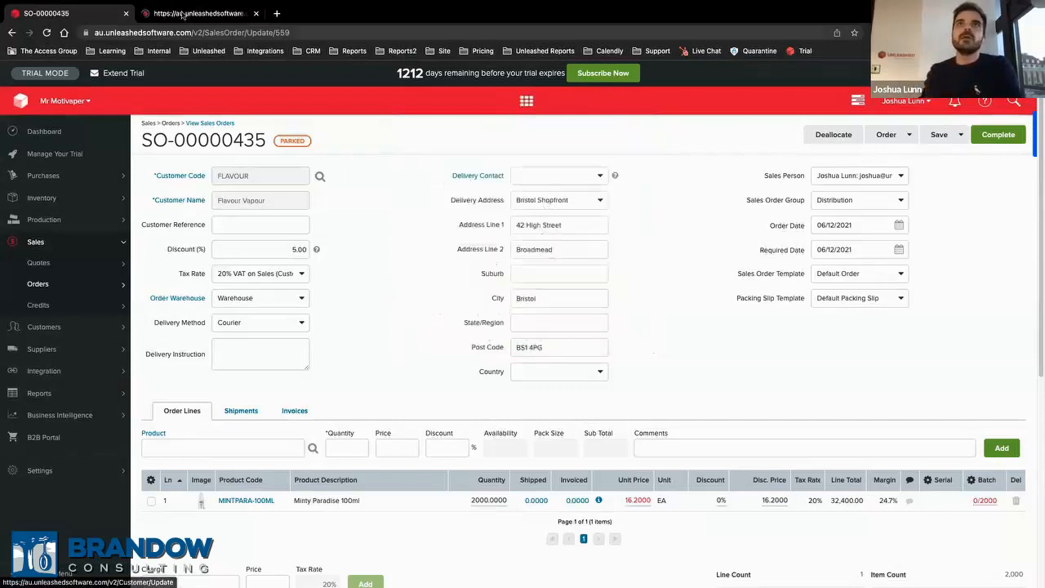
click(181, 15)
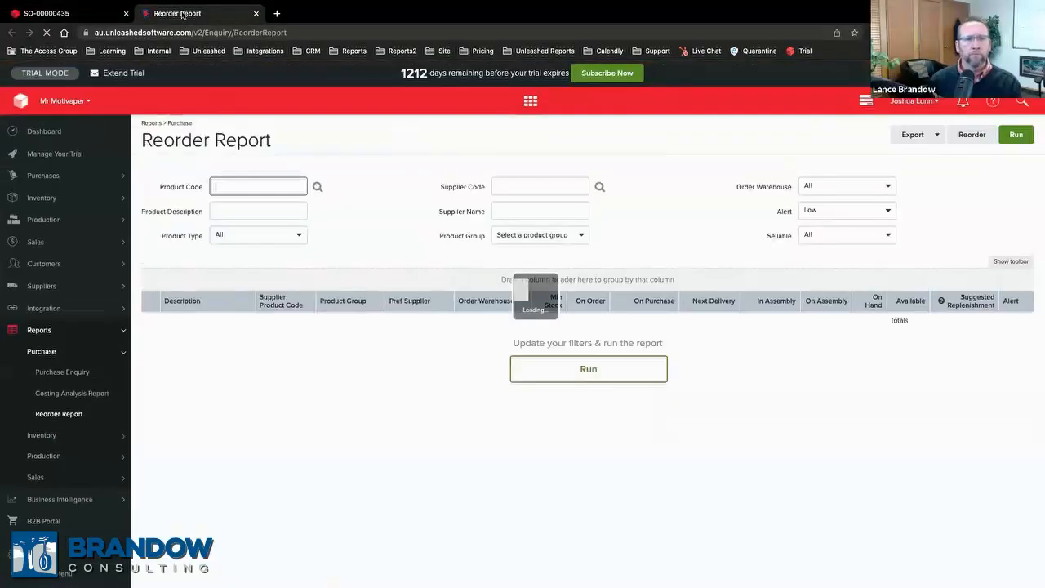
click(601, 373)
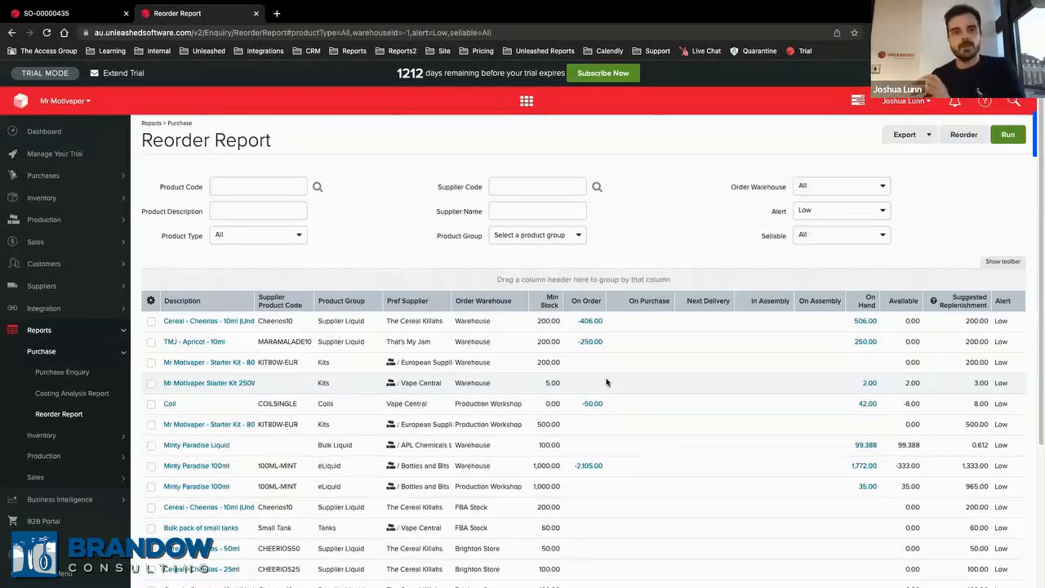
Collapse the navigation menu, filter the Reorder Report by order warehouse Warehouse and product type Assembled, and run it again
click(51, 573)
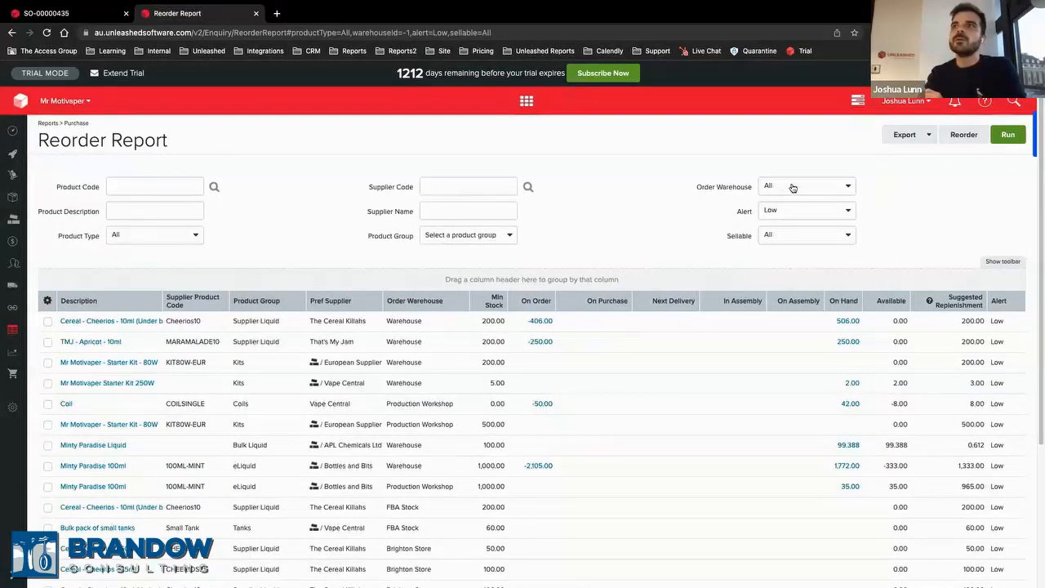
click(792, 188)
click(789, 294)
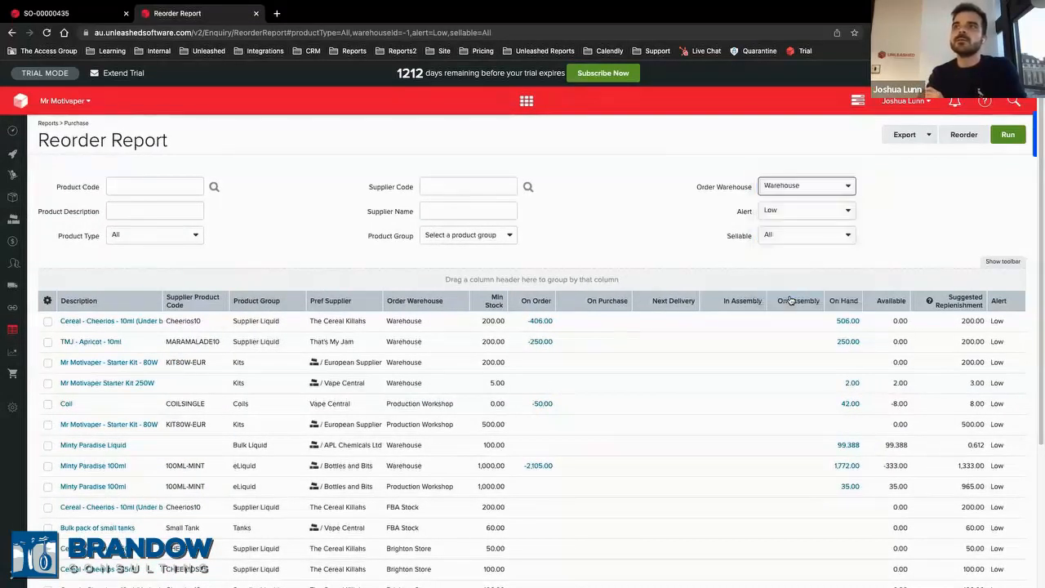
click(136, 238)
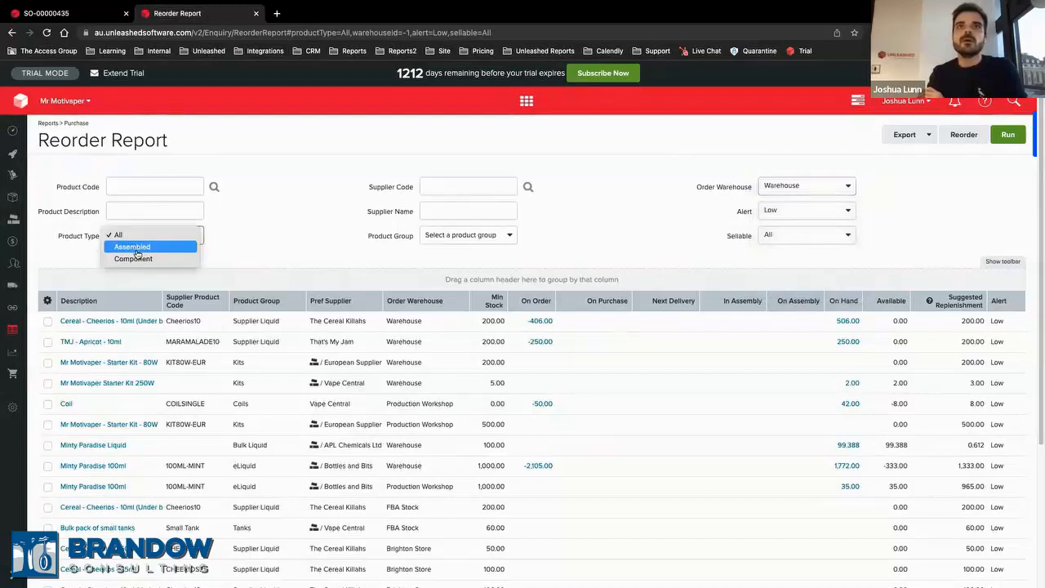
click(147, 249)
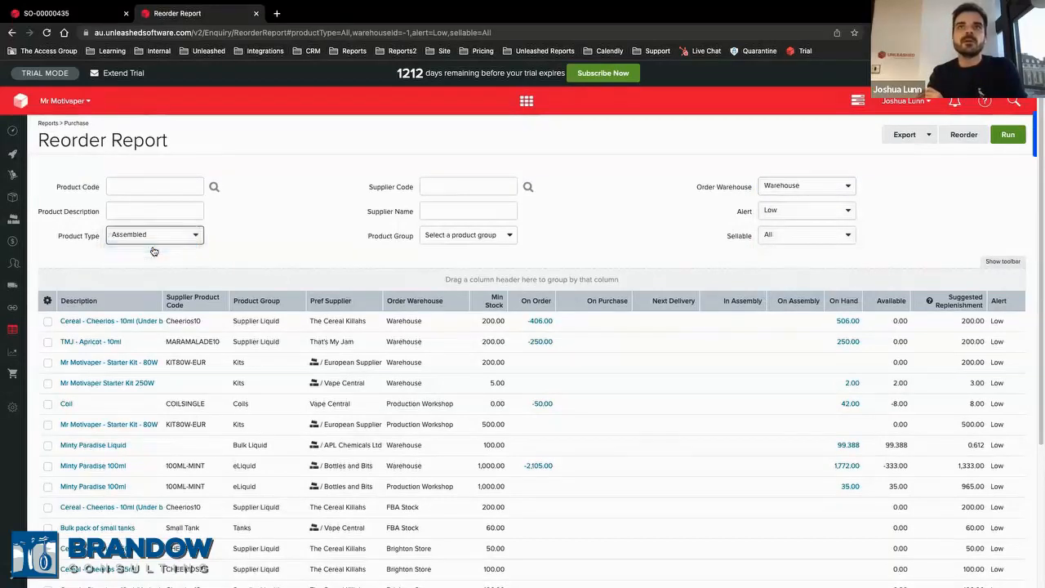
click(1010, 142)
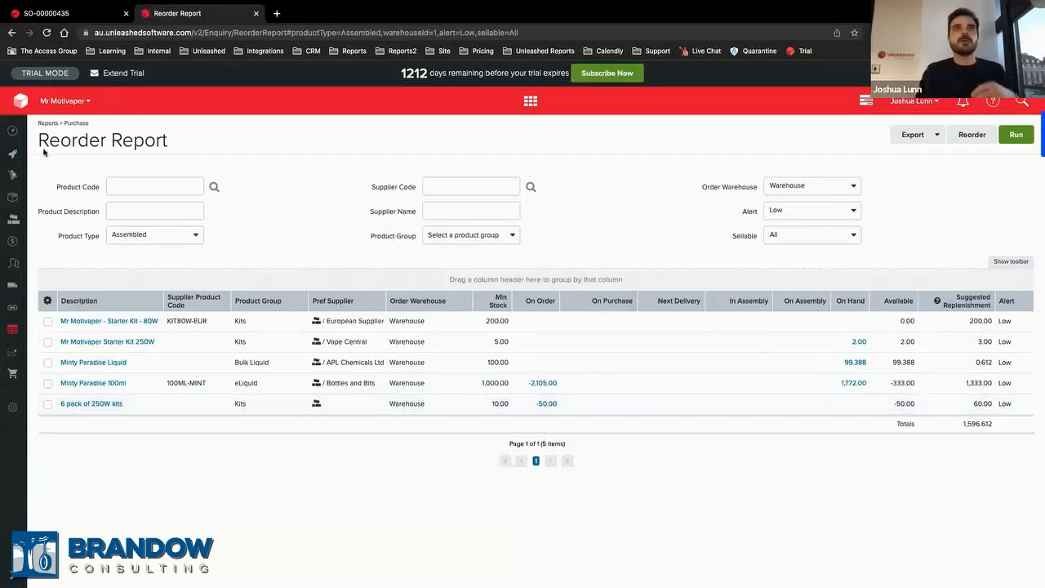
Open the Mr Motivaper dashboard in a separate browser tab to view its transaction alerts
super+click(12, 132)
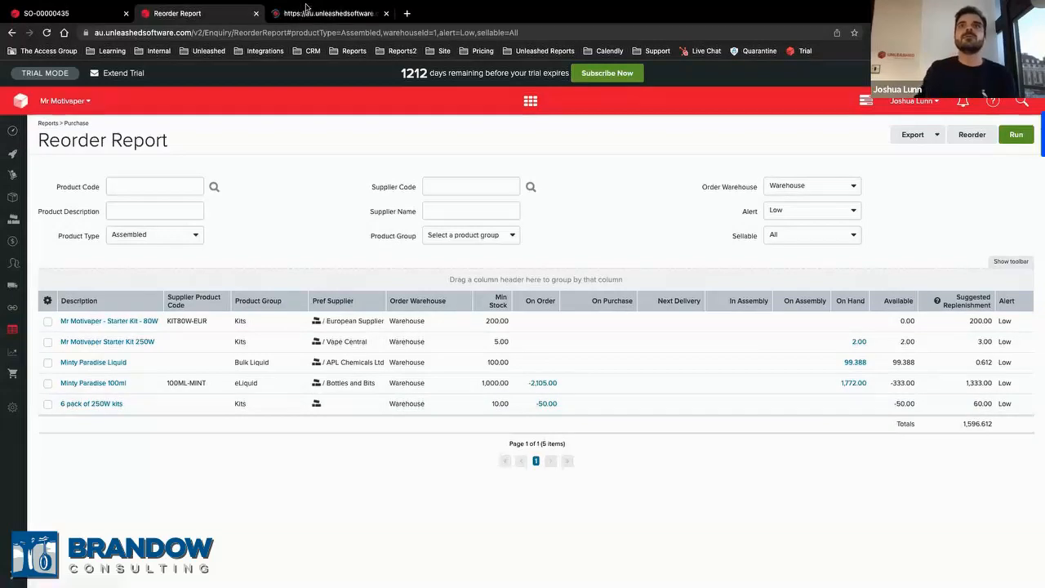
click(322, 13)
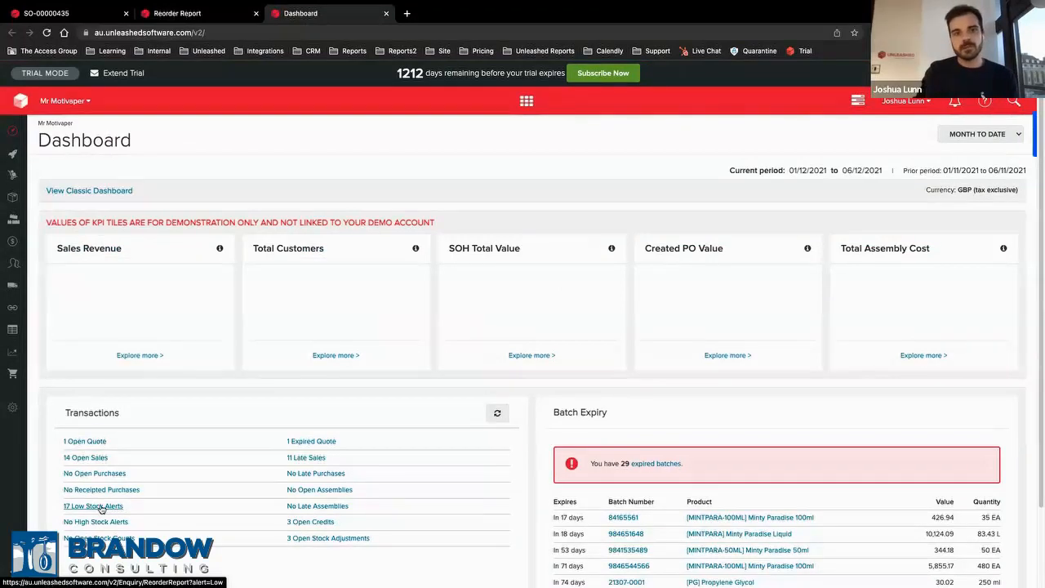
Open the low stock alerts from the dashboard, and return to the Reorder Report filtered by Warehouse and Assembled
click(101, 507)
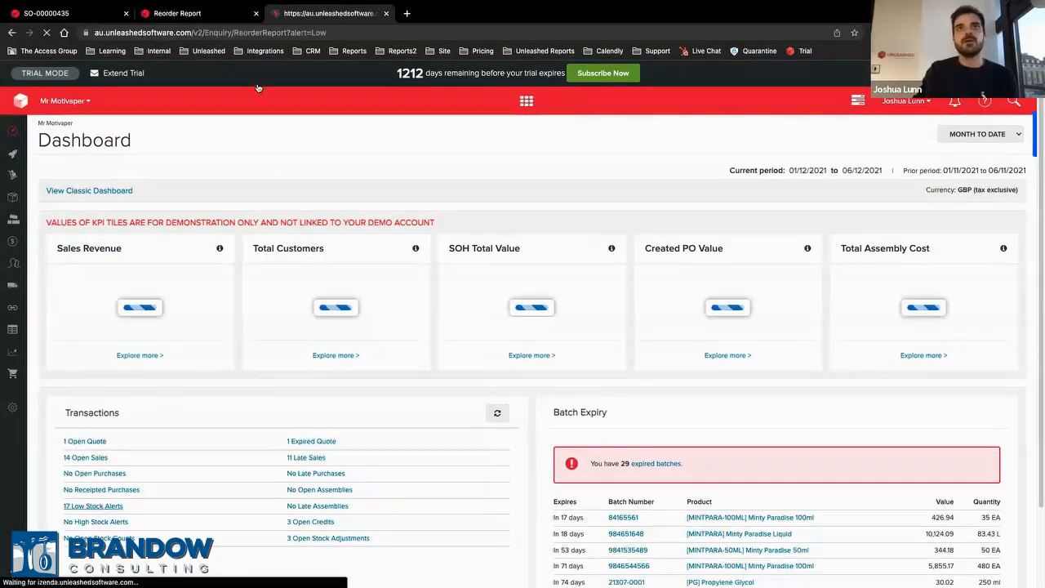
click(210, 12)
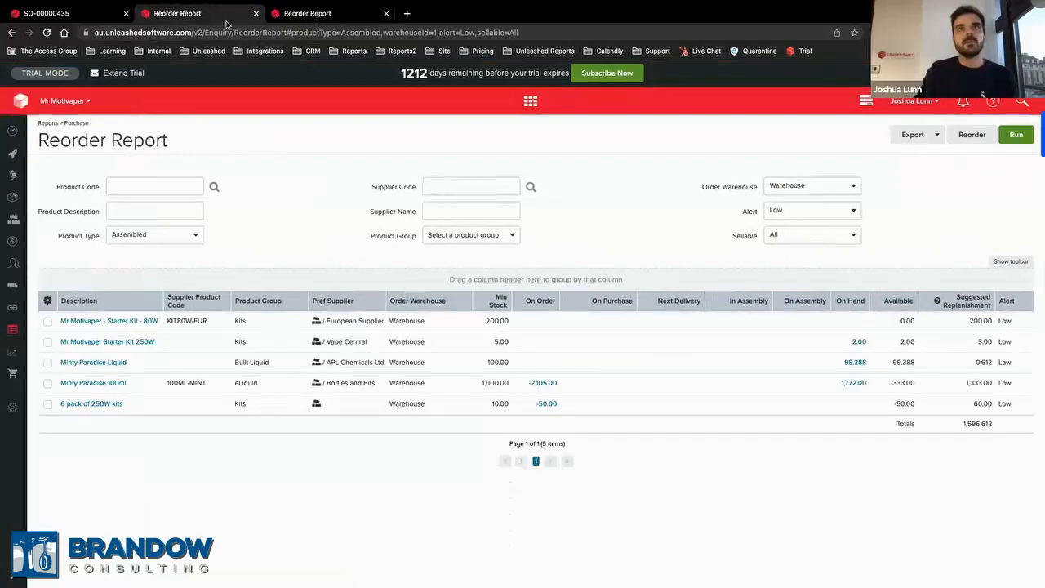
Select all rows in the Reorder Report and preview the Create Assemblies list, closing it without creating anything
click(46, 302)
click(78, 299)
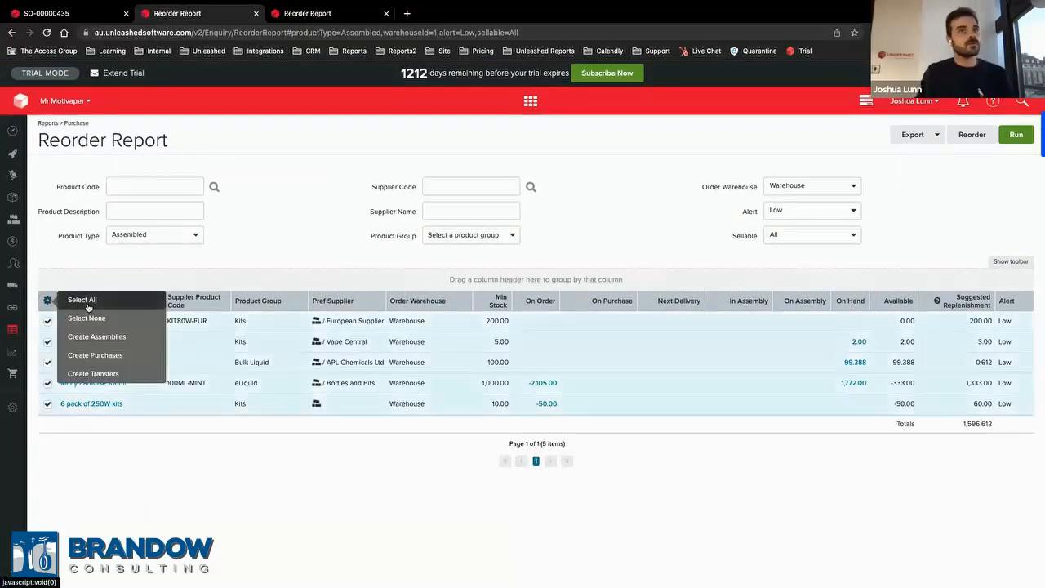
click(139, 340)
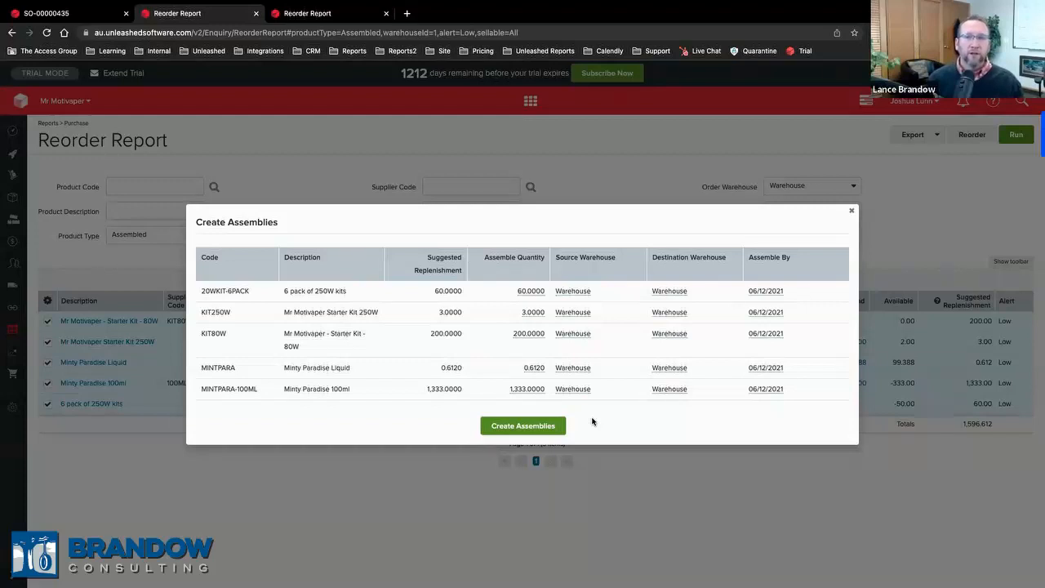
click(852, 211)
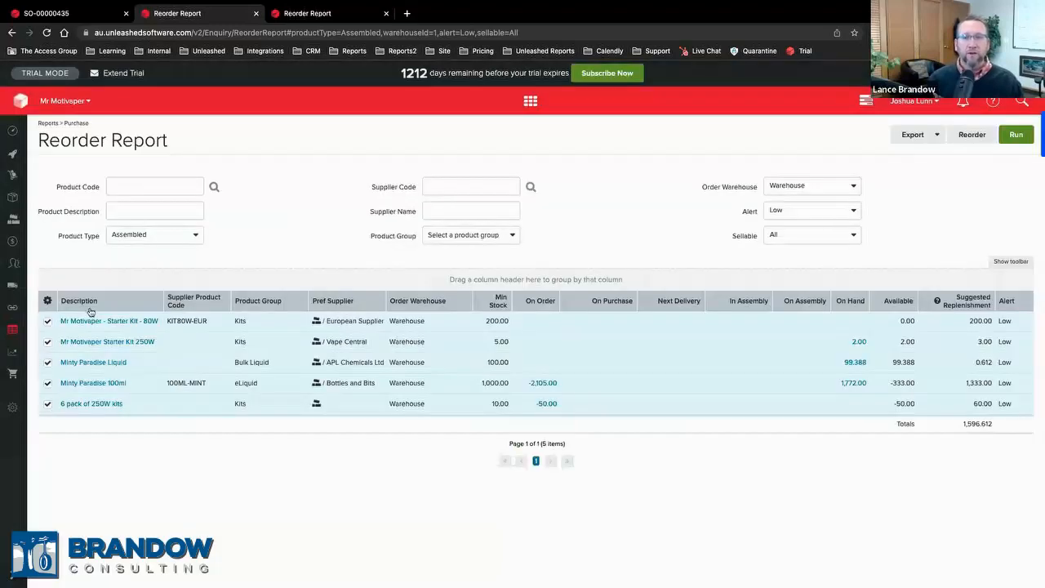
click(48, 300)
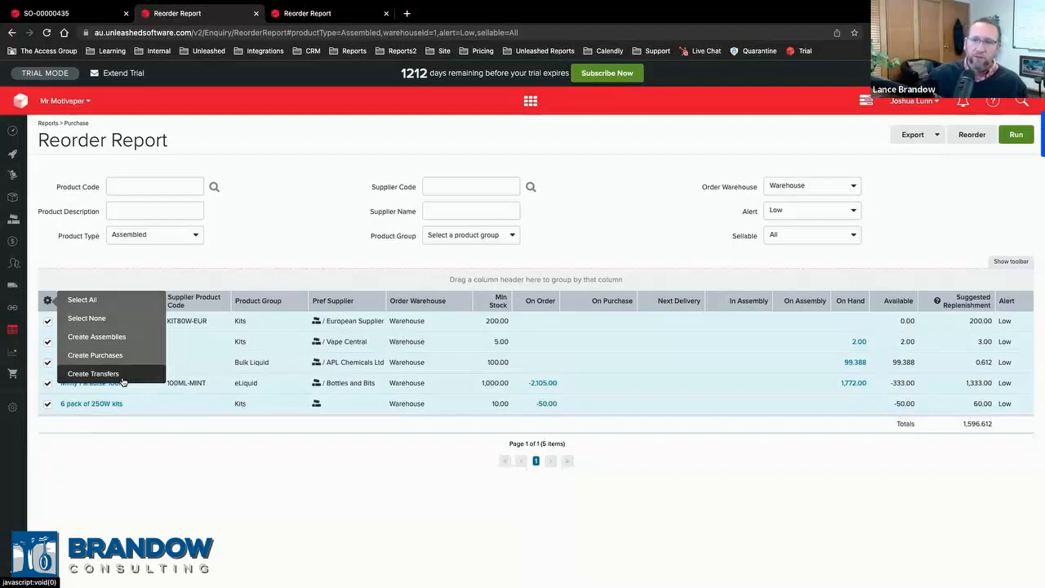
Run the Reorder Report for order warehouse Bristol Store, with product type Assembled and again with product type All
click(790, 188)
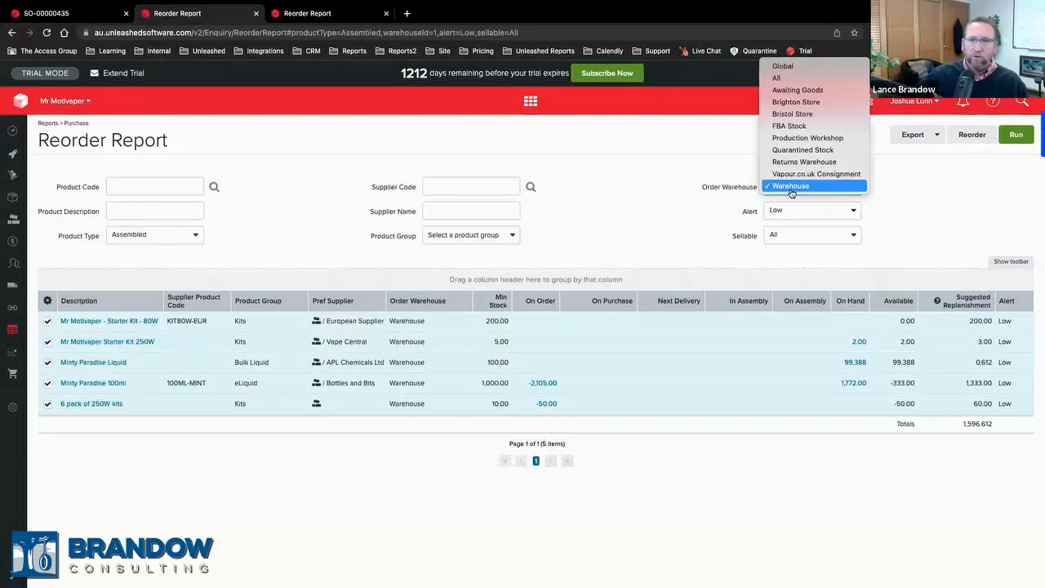
click(792, 113)
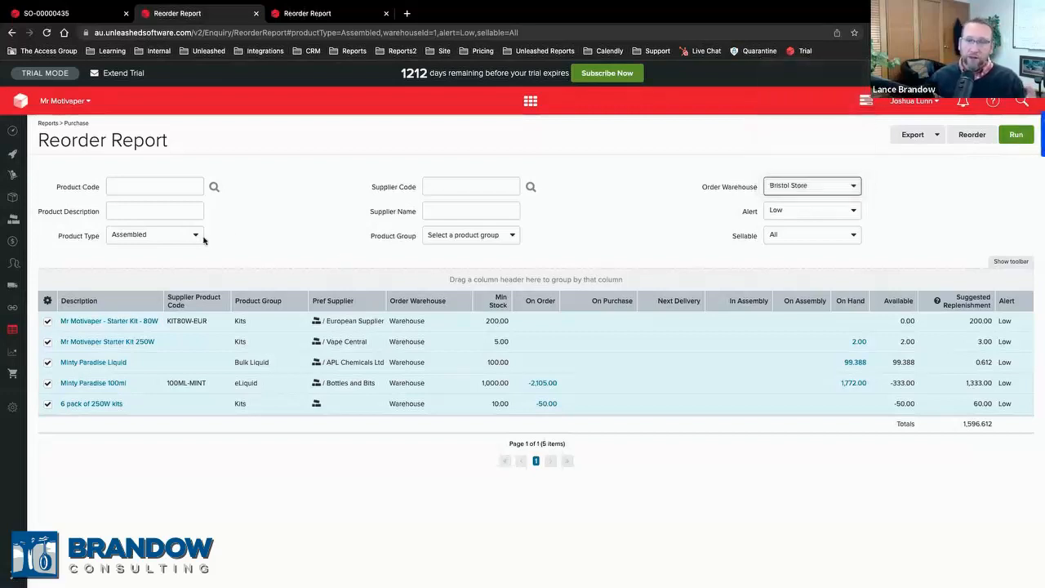
click(1016, 134)
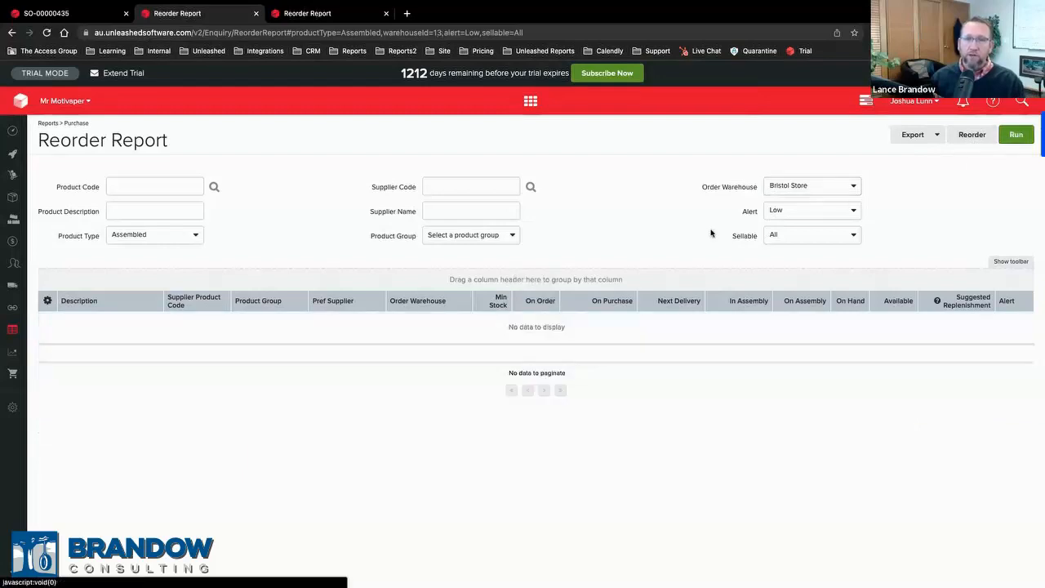
click(175, 237)
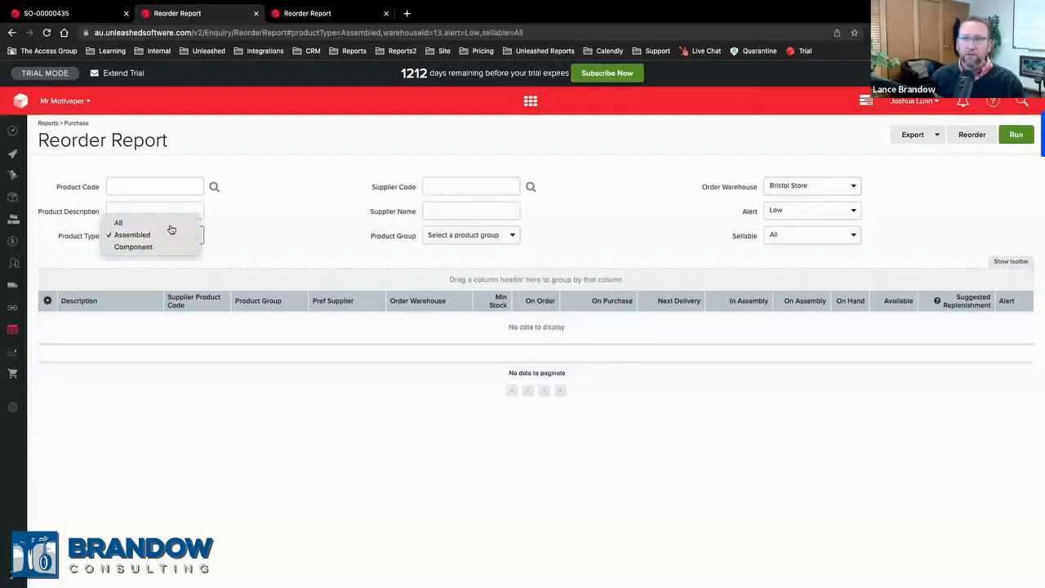
click(114, 222)
click(1010, 137)
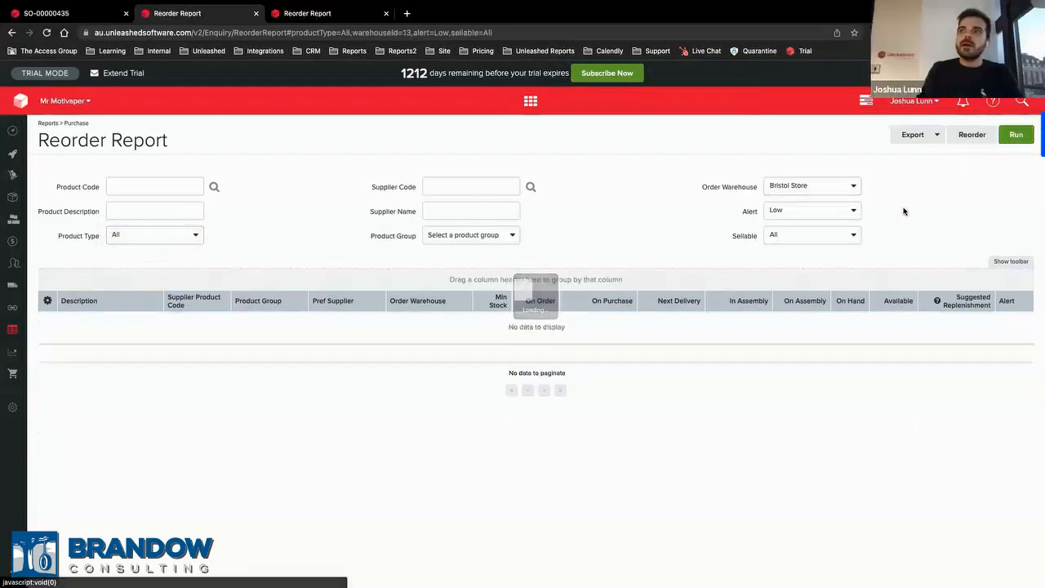
Change the Reorder Report's order warehouse to Brighton Store and run it
click(808, 186)
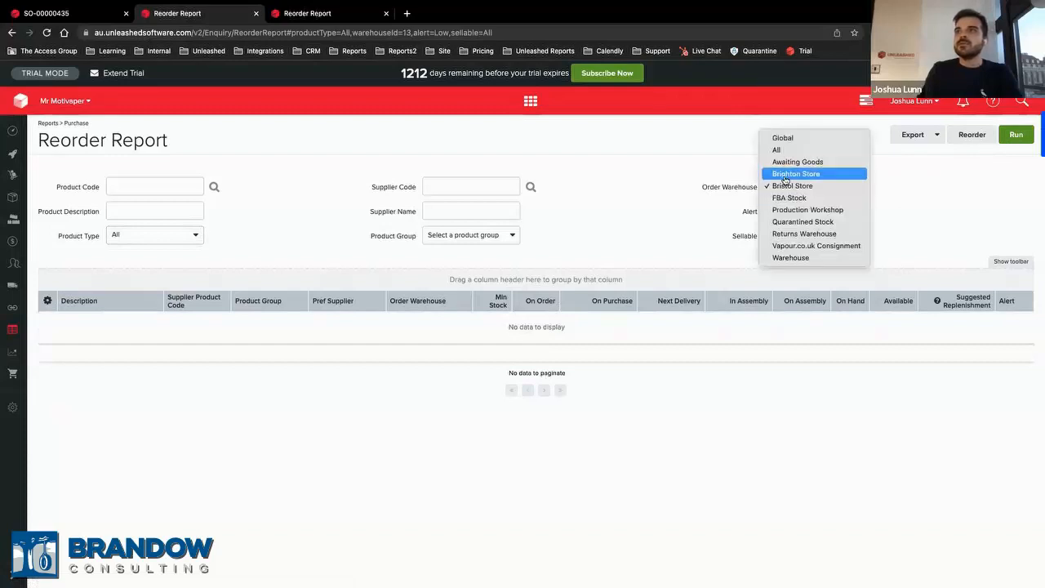
click(784, 171)
click(1009, 136)
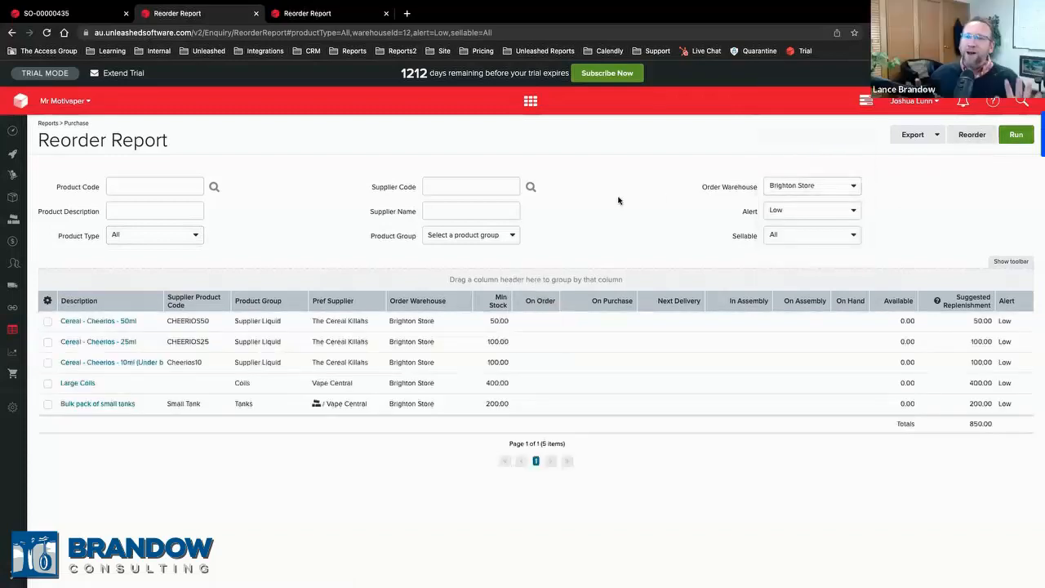
Select all Brighton Store rows and draft warehouse transfers with Warehouse as the source, closing the draft without creating them
mouse_move(48, 301)
click(81, 300)
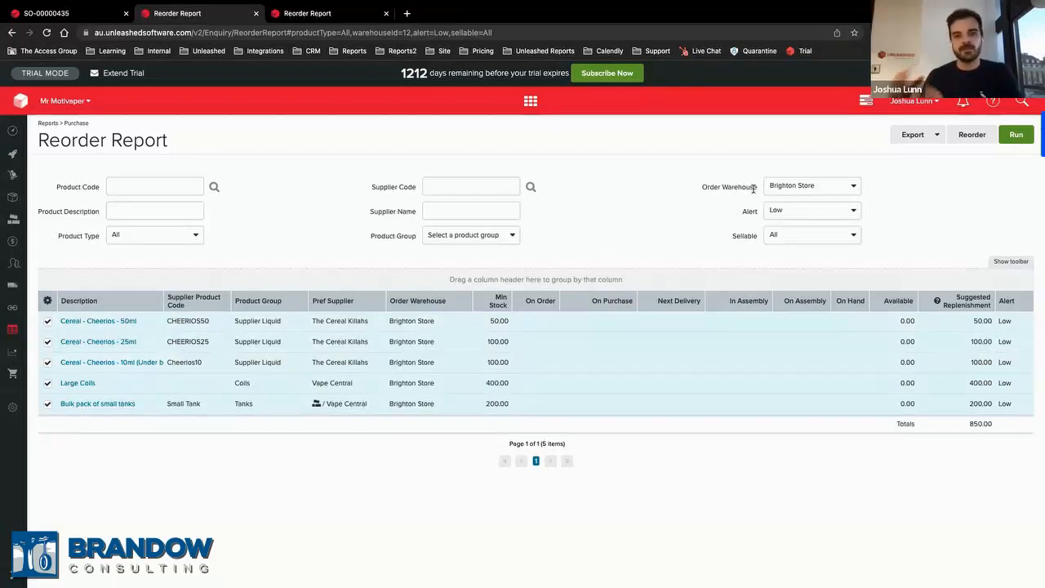
mouse_move(48, 300)
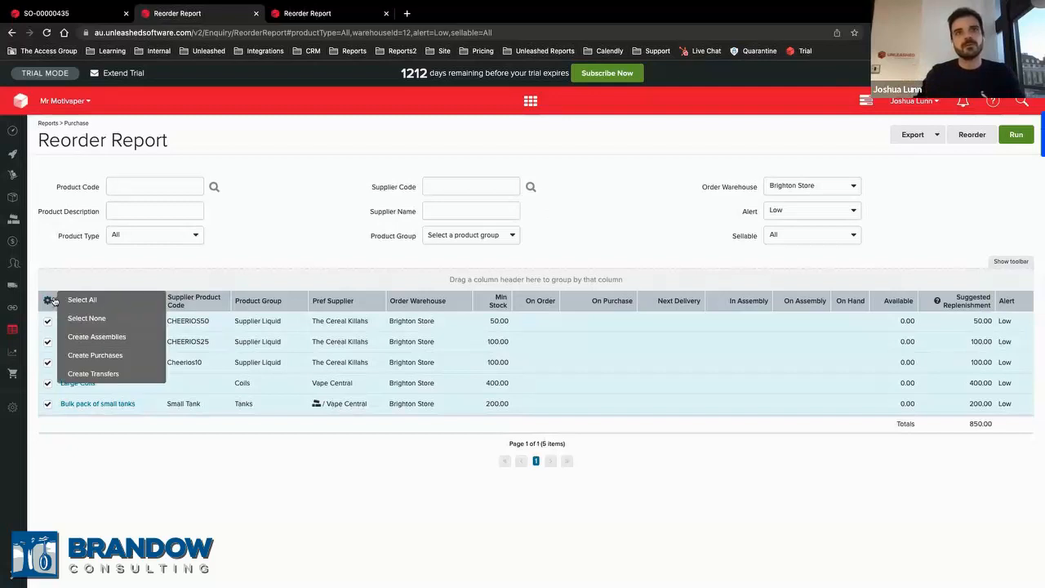
click(89, 372)
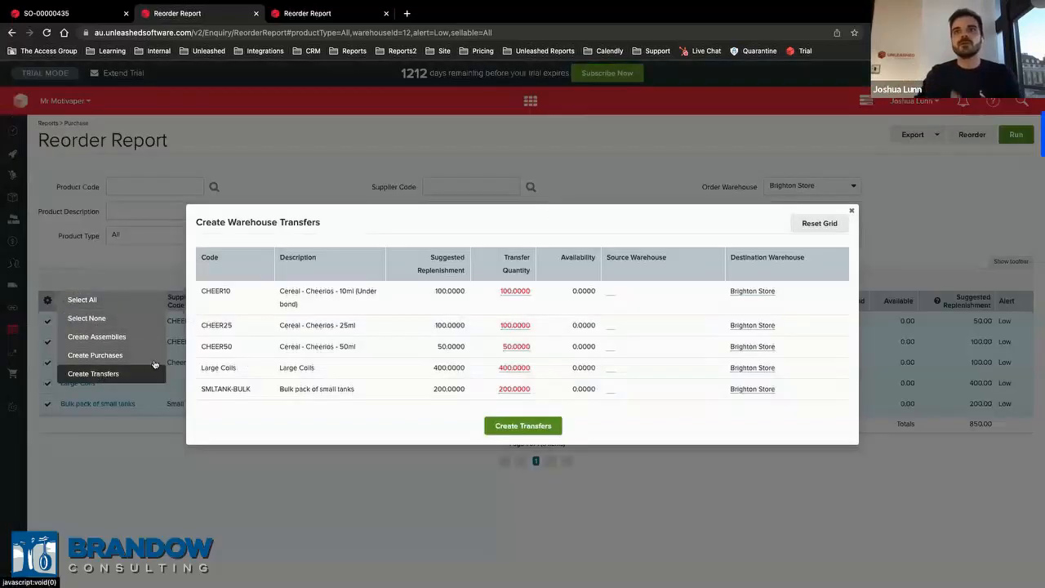
click(634, 292)
click(651, 297)
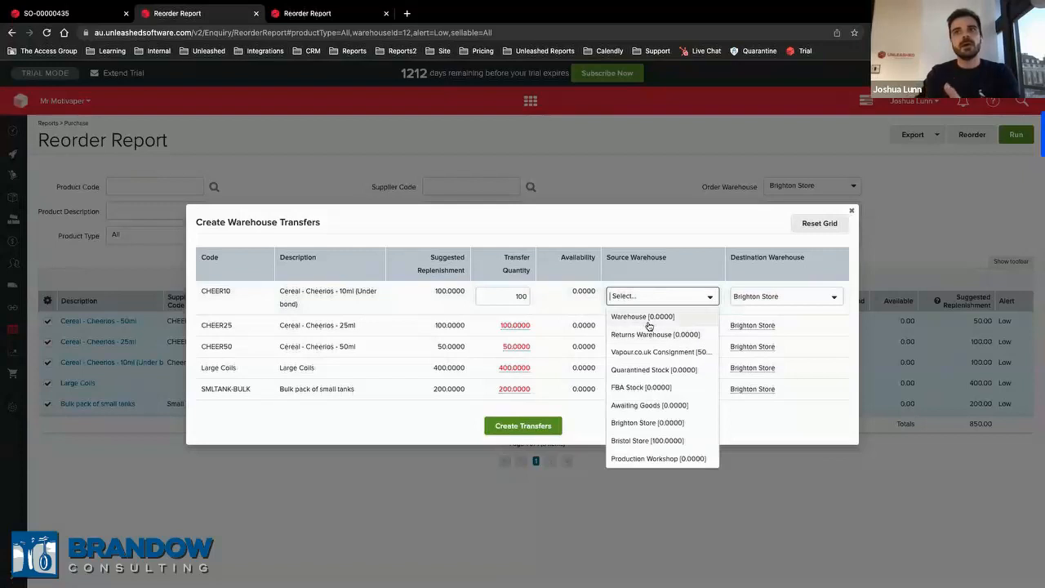
click(645, 316)
click(627, 404)
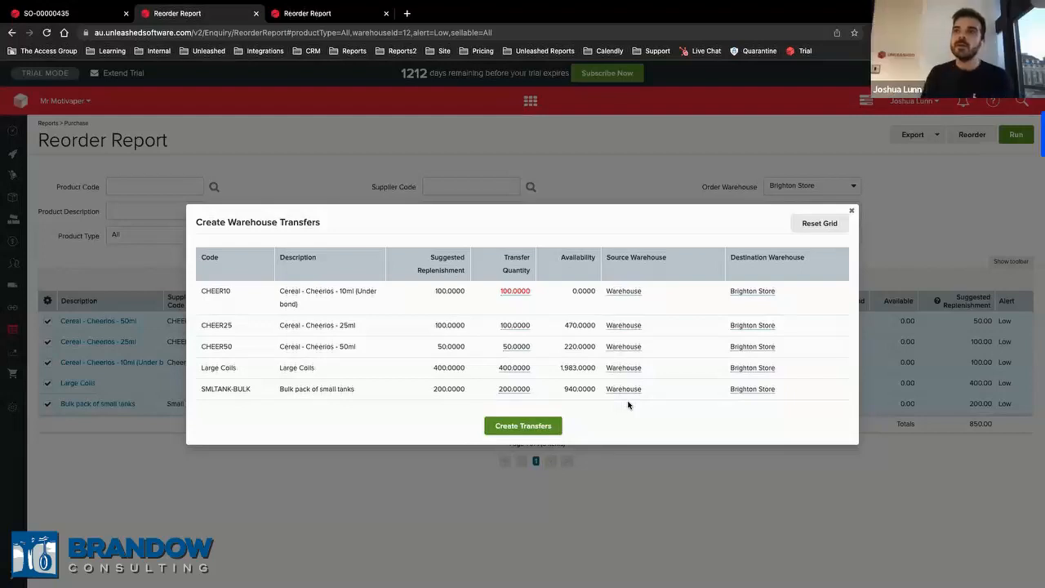
click(852, 211)
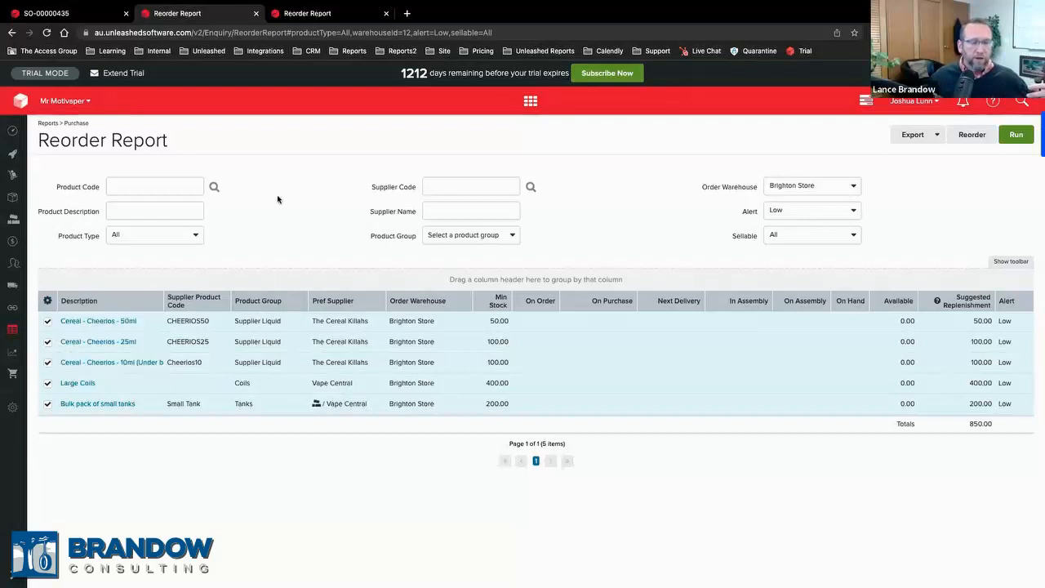
Filter the Reorder Report by order warehouse Warehouse and product type Assembled, and run it again
click(804, 188)
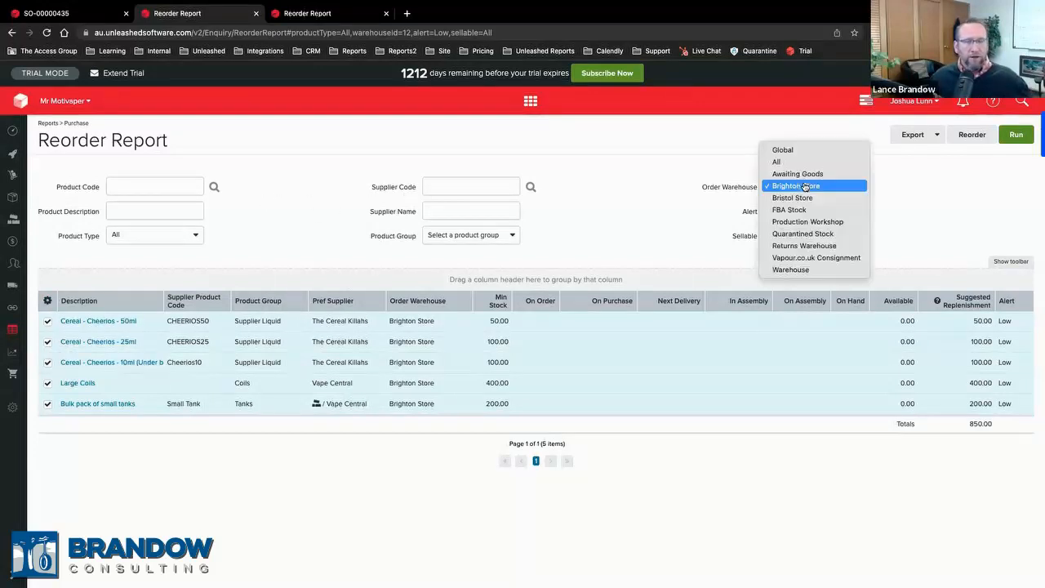
click(799, 270)
click(196, 237)
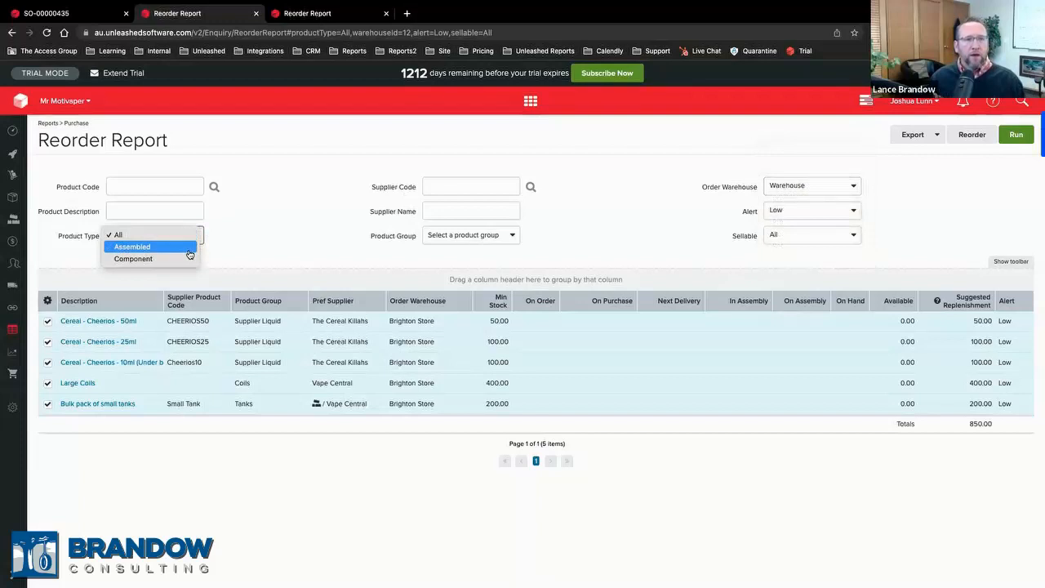
click(190, 247)
click(1015, 135)
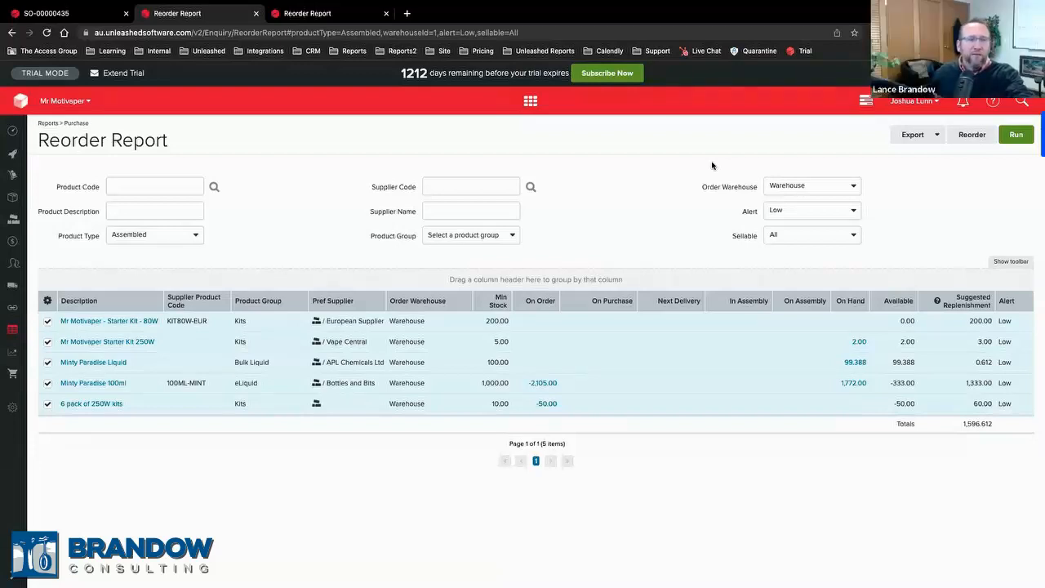
Start creating assemblies for the selected products and set the Minty Paradise Liquid assemble quantity to 500
click(47, 300)
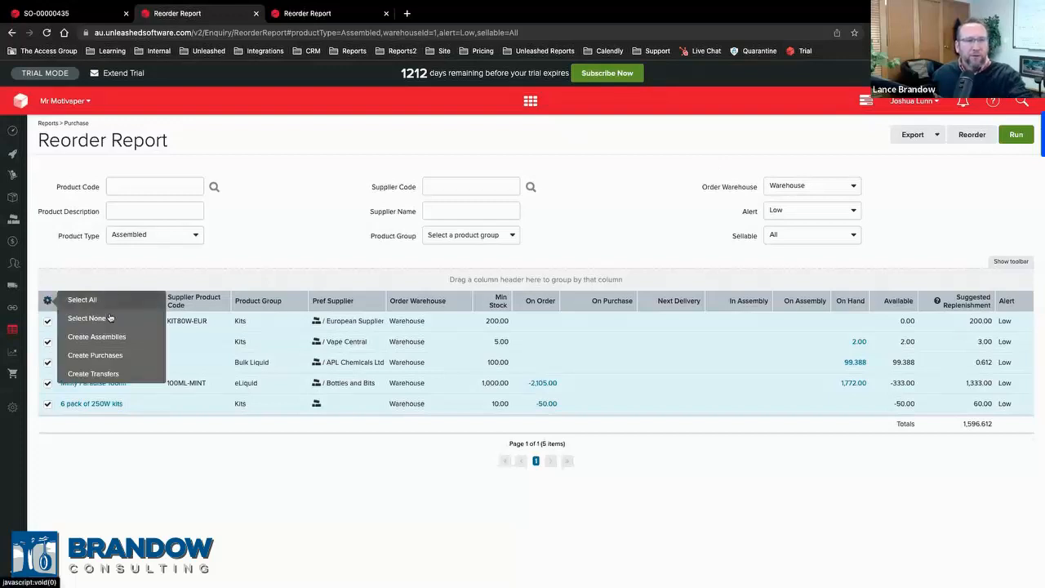
click(97, 336)
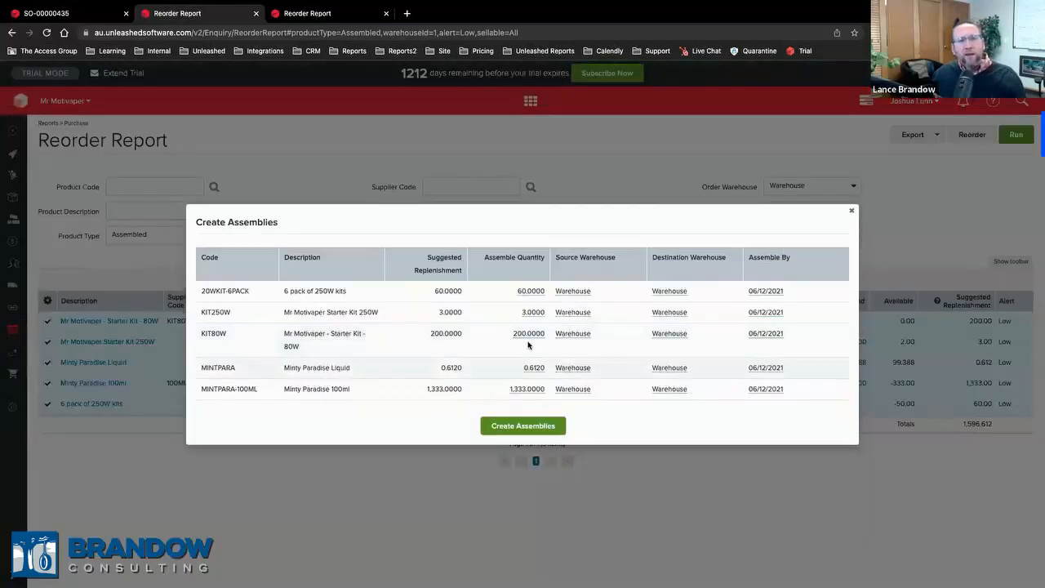
click(522, 292)
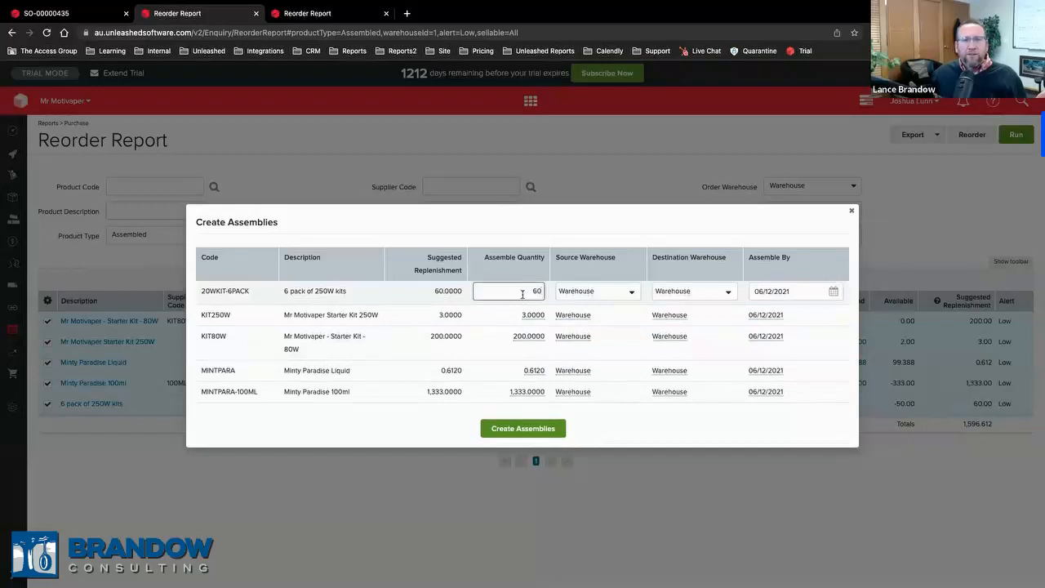
click(527, 369)
double_click(527, 368)
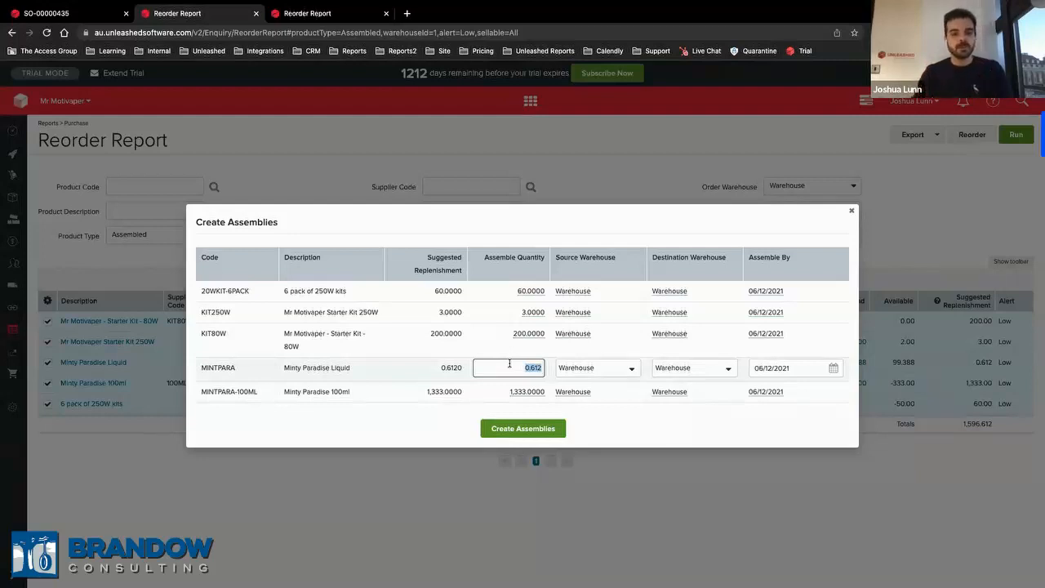
text(500)
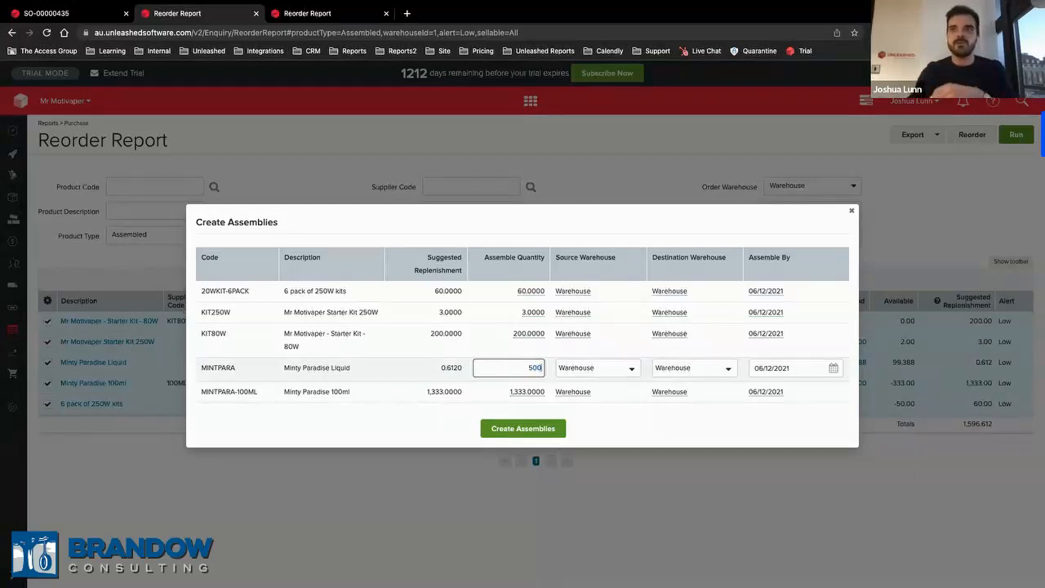
click(607, 415)
Leave the Mr Motivaper Starter Kit 250W quantity unchanged and create the assemblies for all listed products
click(530, 311)
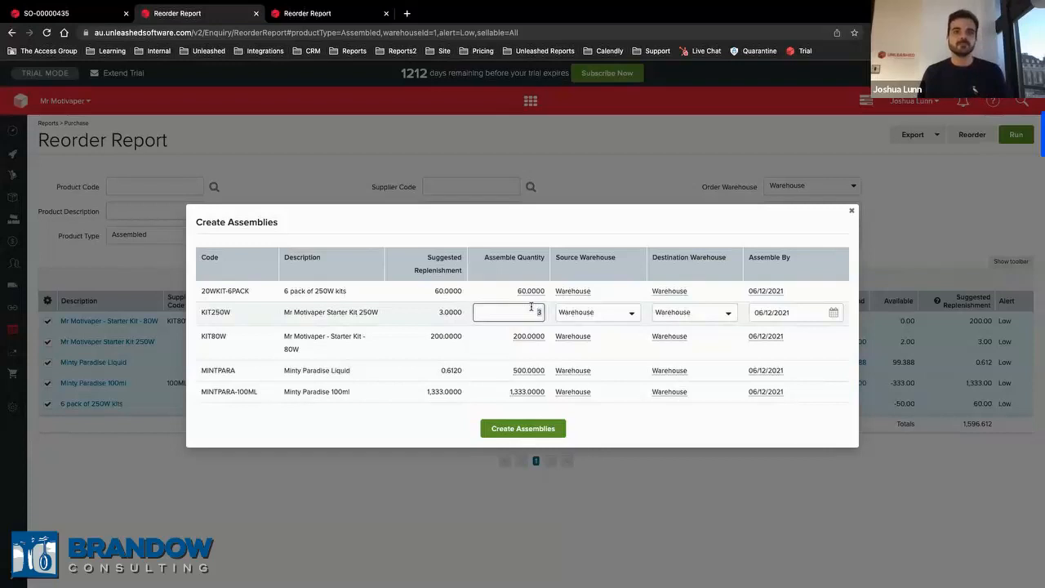
click(621, 412)
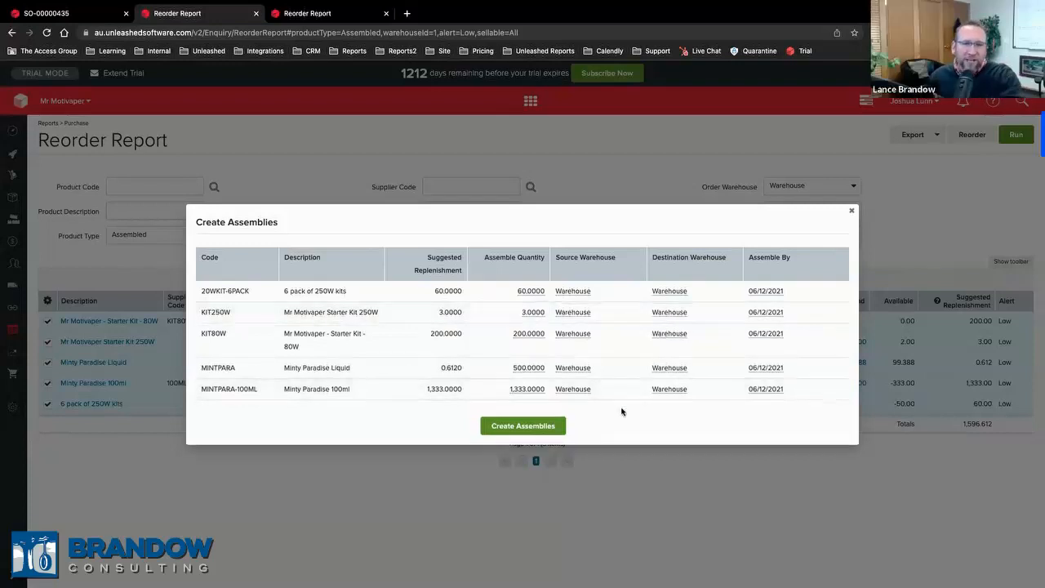
click(527, 425)
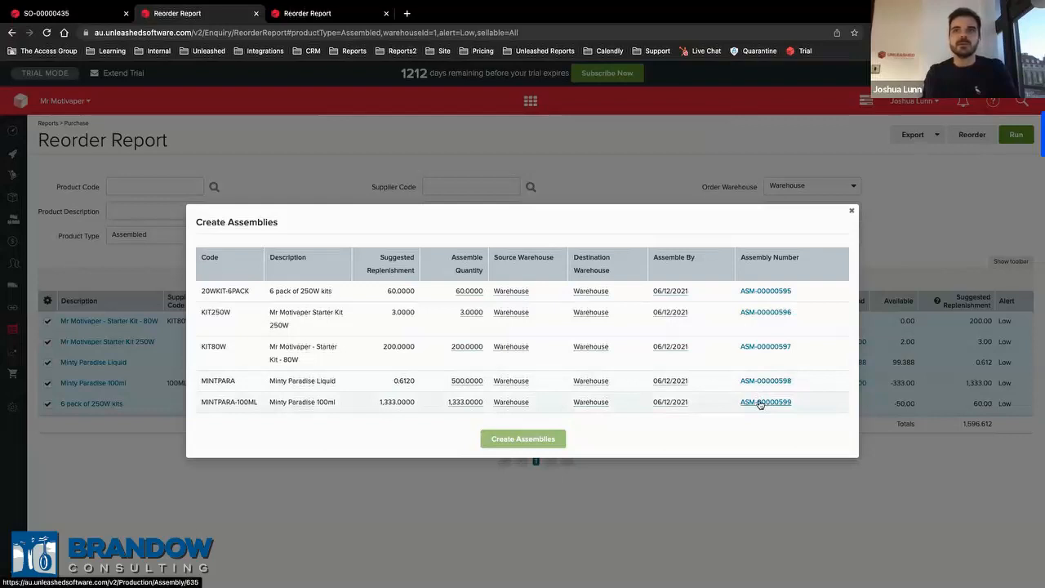
Open the new Minty Paradise 100ml assembly in a separate browser tab and examine its component wastage and product description
ctrl+click(759, 401)
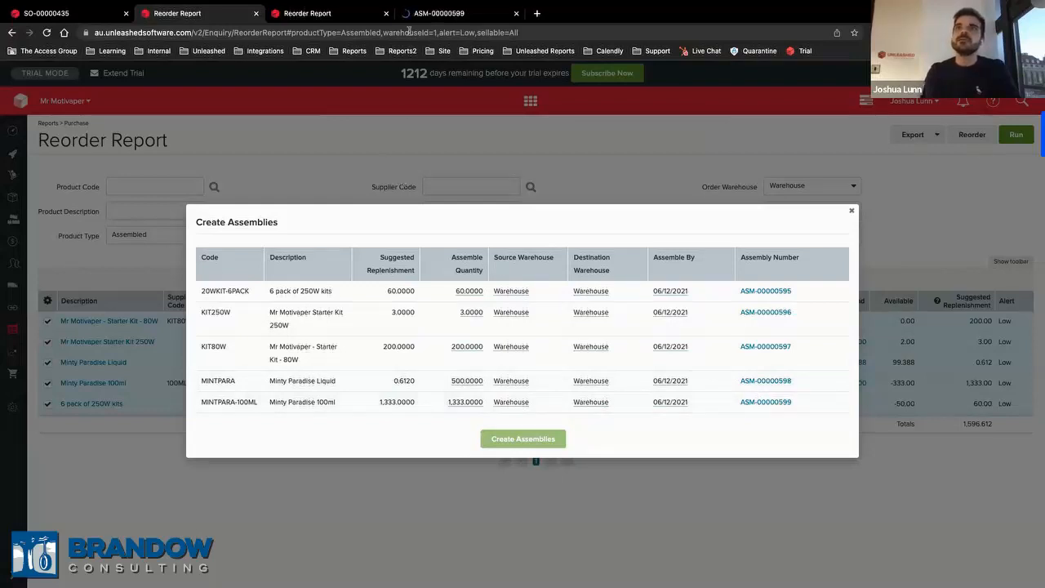
click(408, 18)
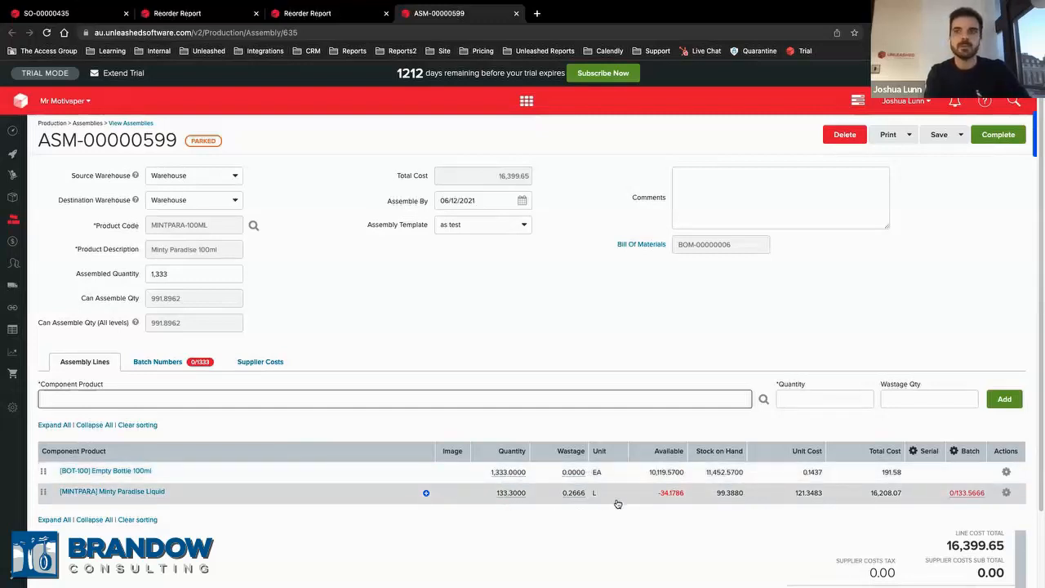
click(573, 495)
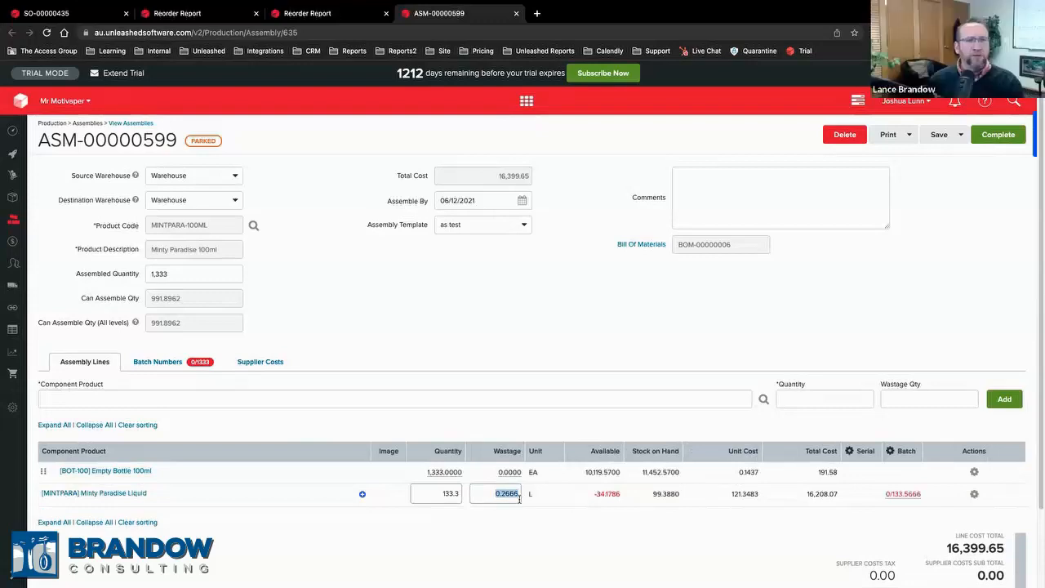
click(542, 540)
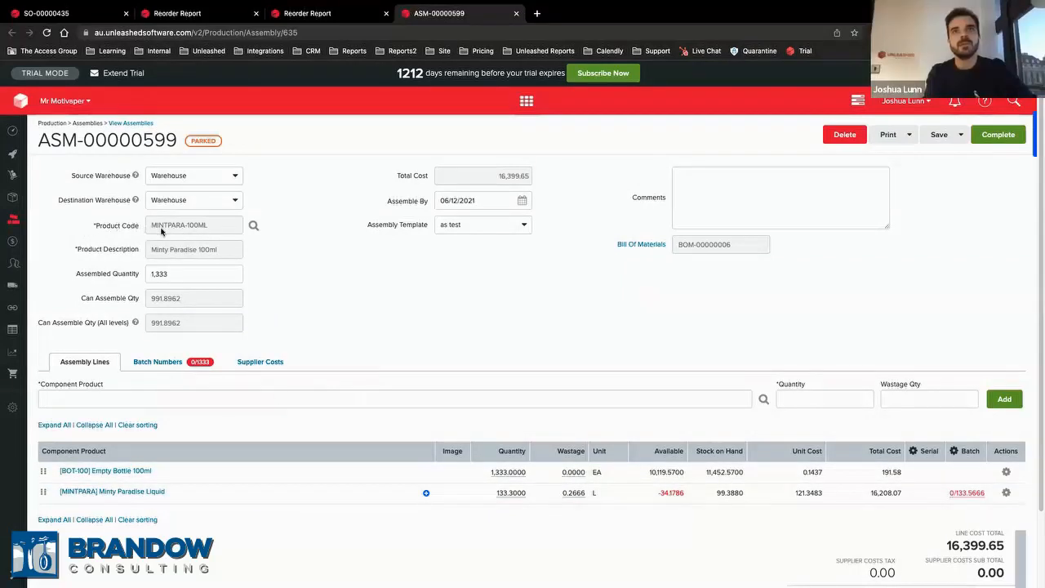
drag(155, 249, 202, 254)
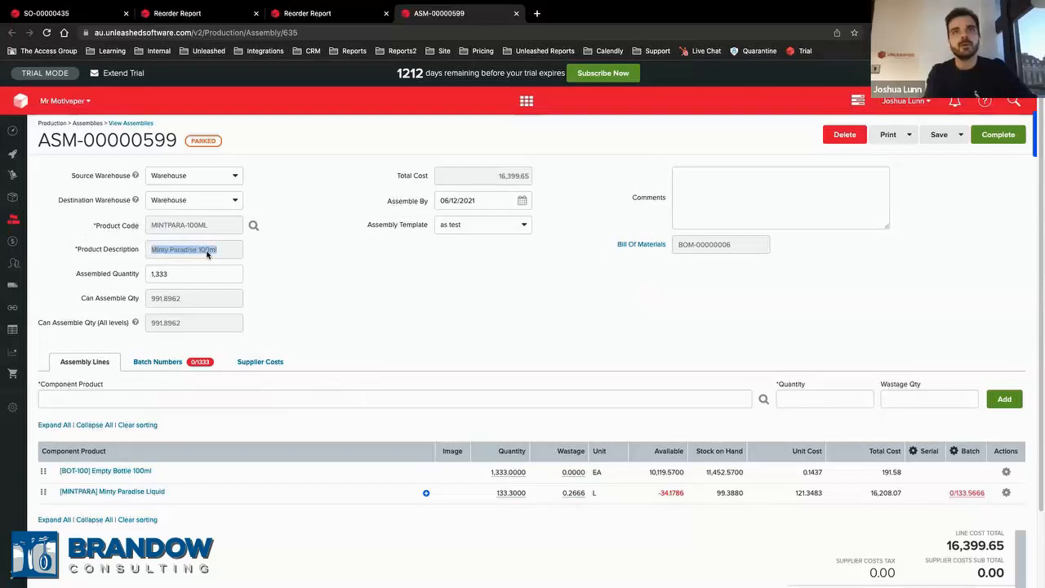
Create a sub-assembly of 50 for the Minty Paradise Liquid component of the Minty Paradise 100ml assembly
click(217, 254)
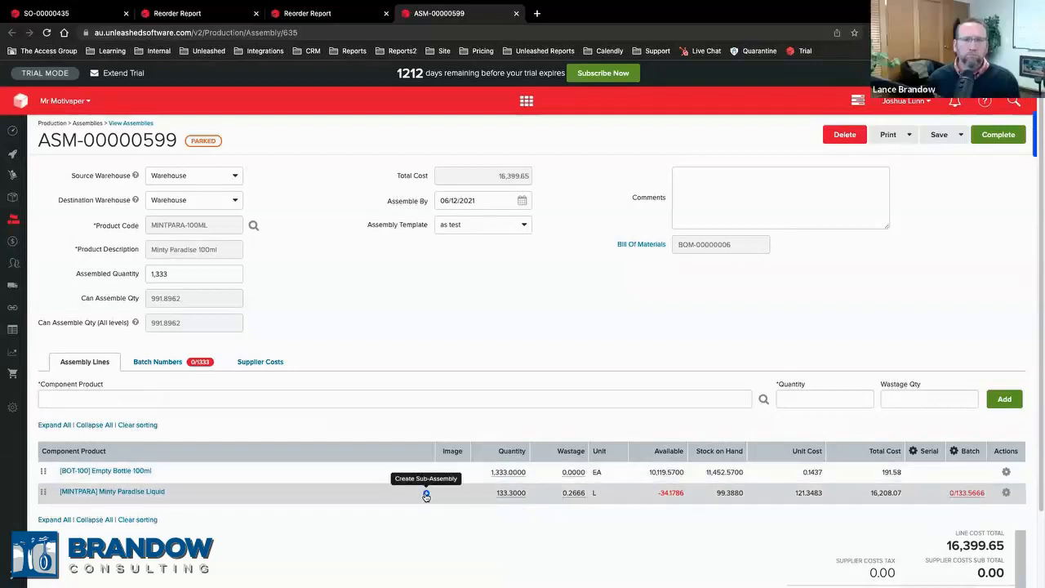
click(426, 495)
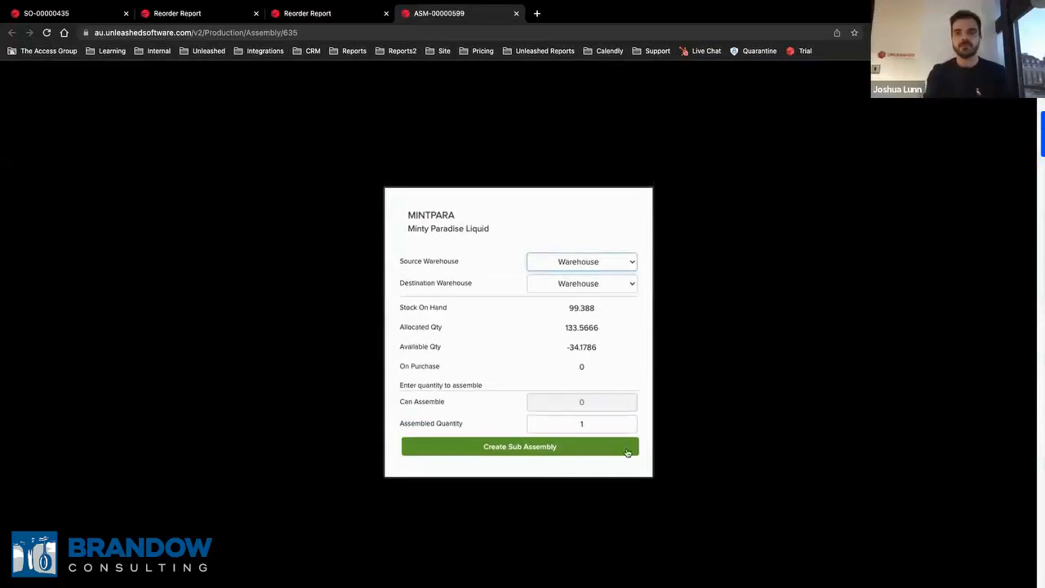
double_click(578, 423)
text(50)
click(578, 446)
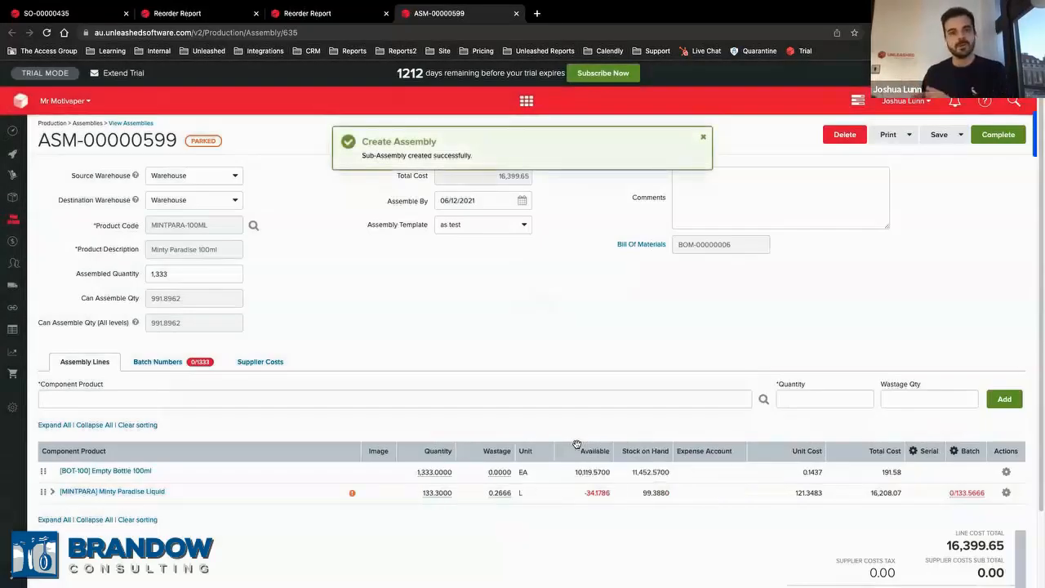
Open the Minty Paradise Liquid sub-assembly in a separate browser tab and examine its comment, parent assembly and component lines
super+click(353, 493)
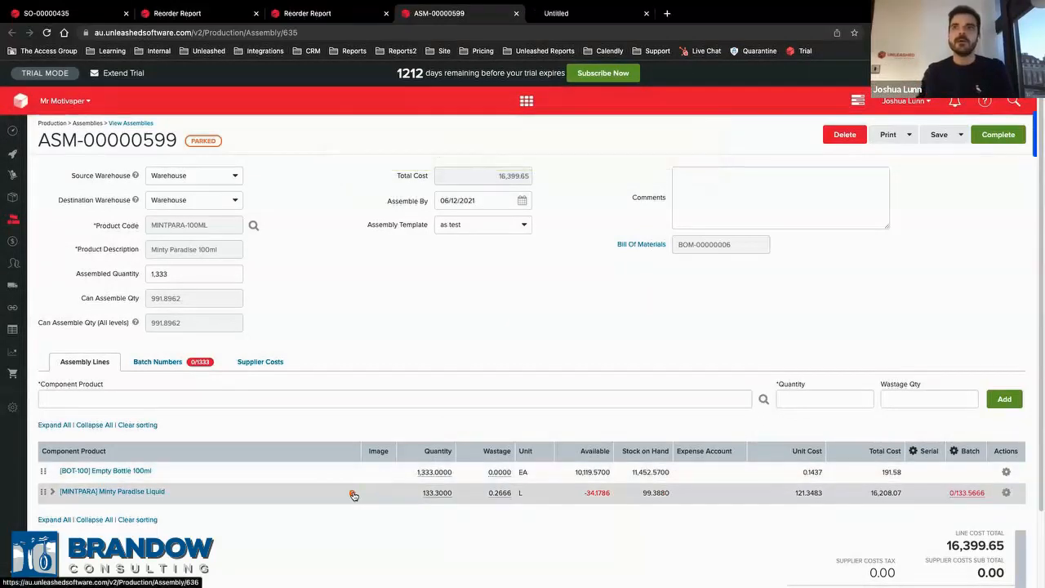
click(569, 14)
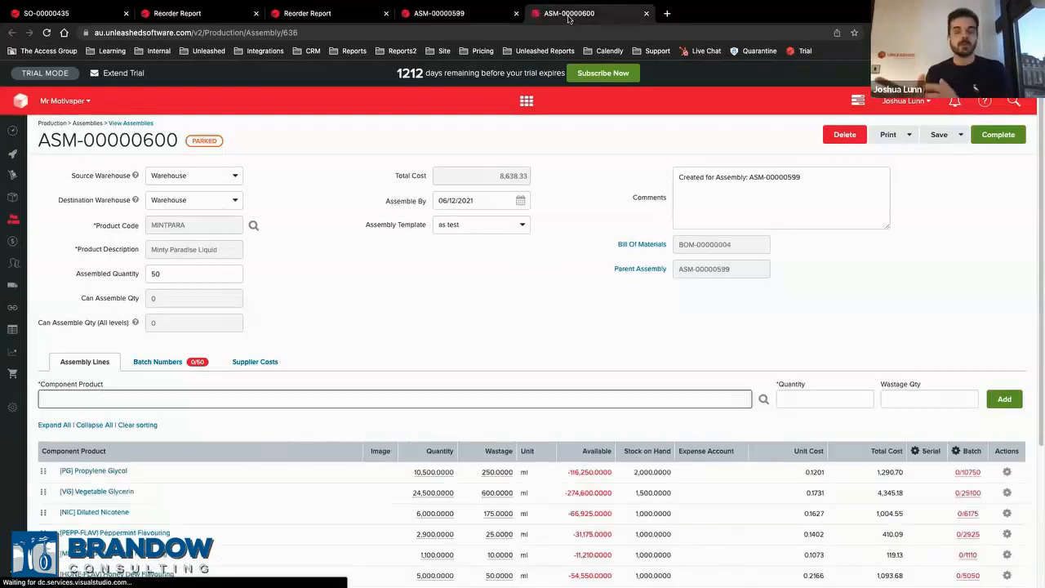
click(837, 179)
triple_click(827, 178)
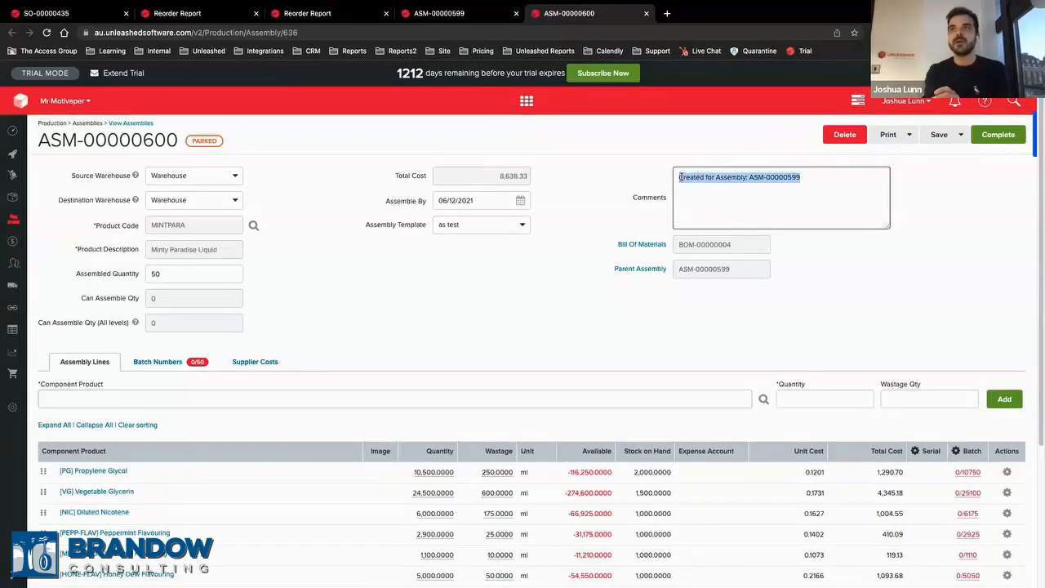
click(743, 271)
drag(731, 270, 674, 267)
click(709, 268)
scroll(685, 322, down, 2)
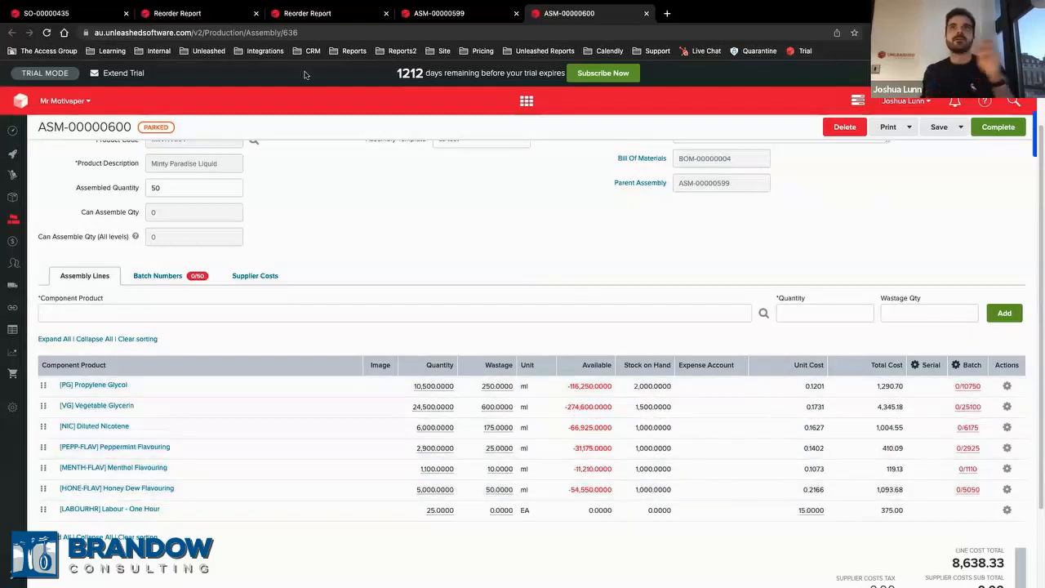
Return to the first Reorder Report, dismiss the created assemblies list, and run the report for product type Component
click(225, 16)
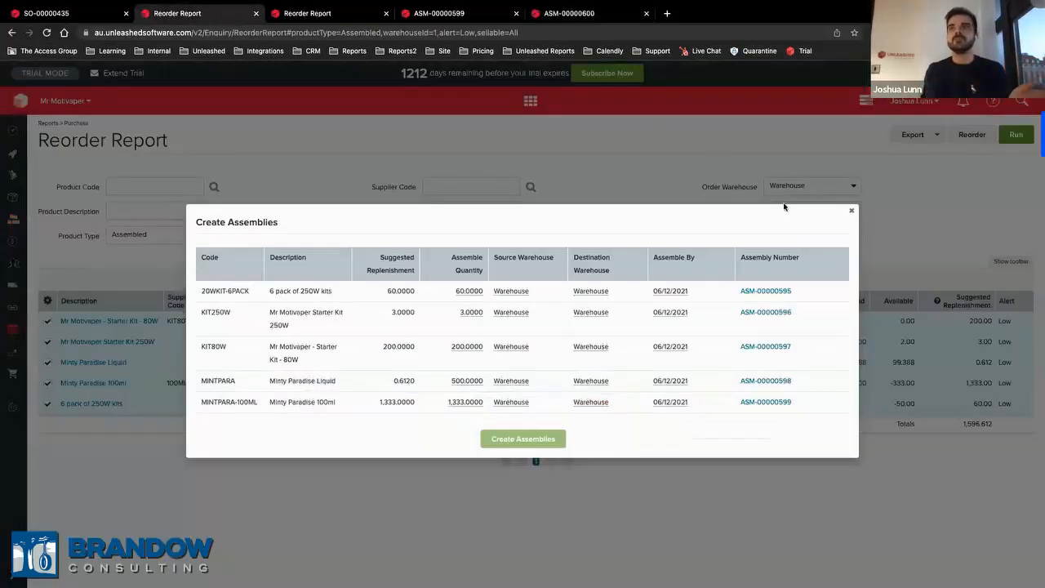
click(851, 211)
click(143, 238)
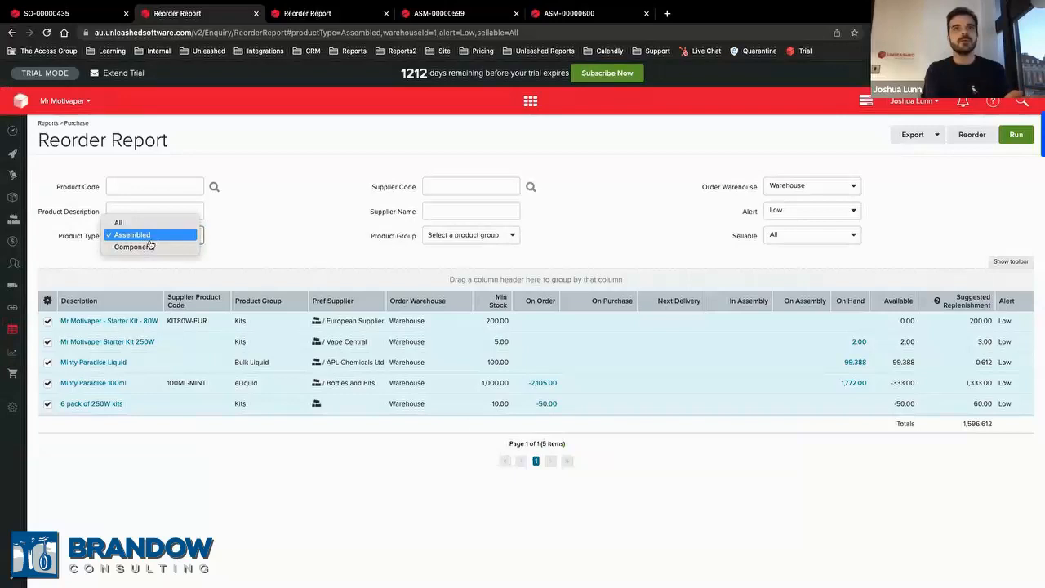
click(135, 245)
click(1016, 137)
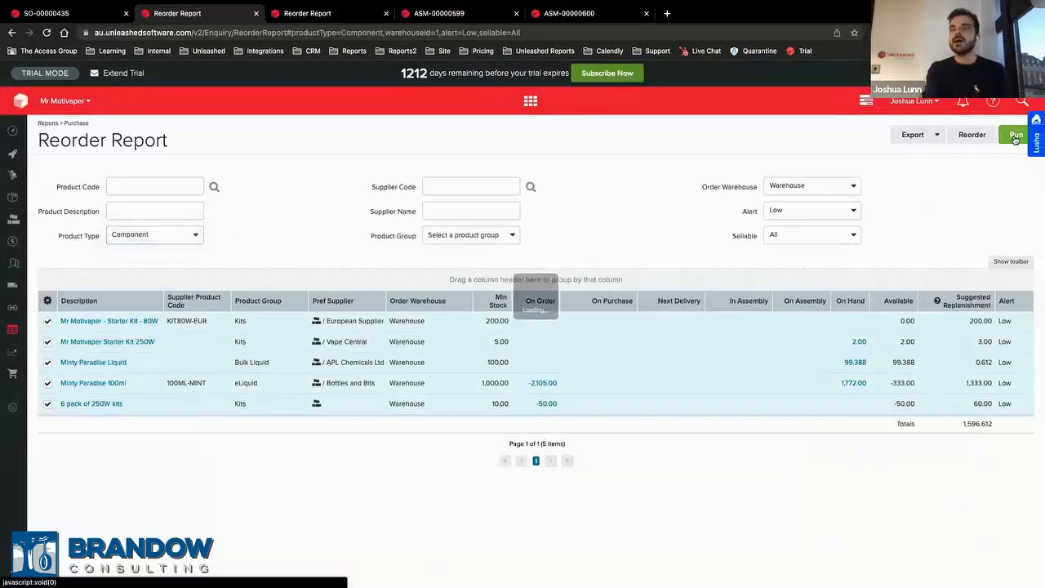
Select every reported component except Minty Paradise Liquid and start creating purchases for them
click(47, 383)
click(47, 404)
click(47, 301)
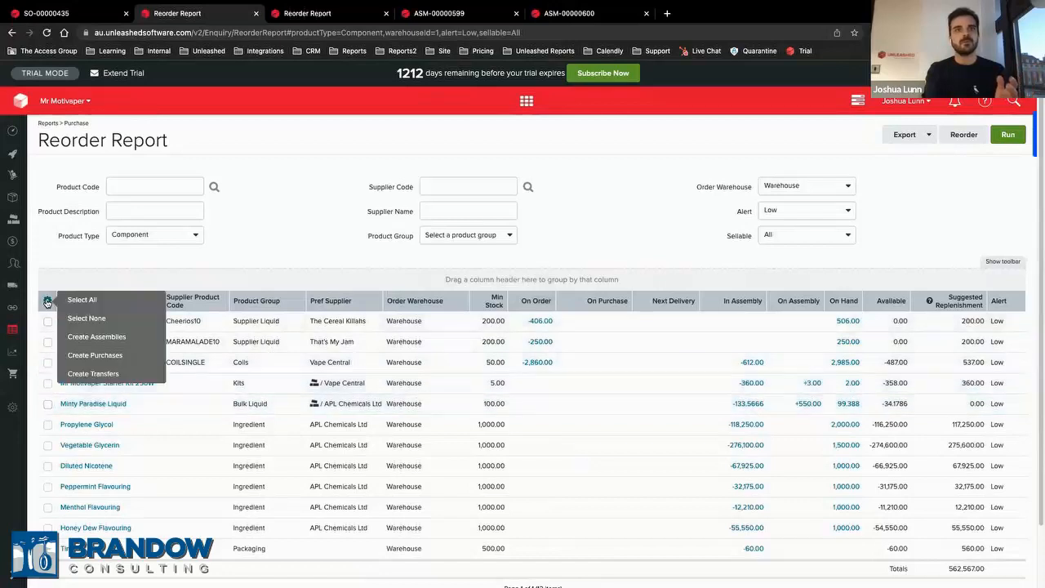
click(78, 300)
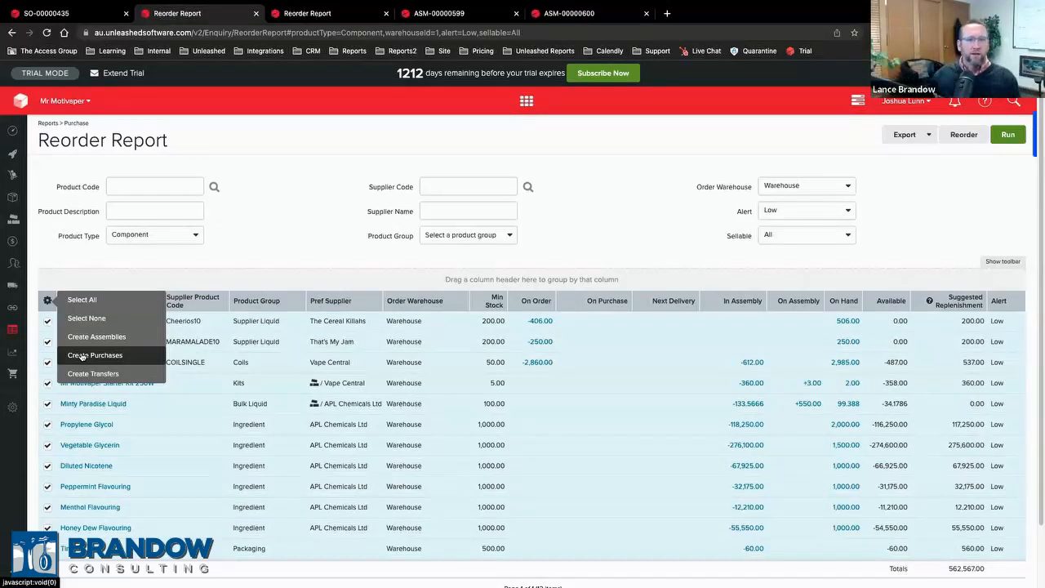
click(47, 403)
mouse_move(48, 302)
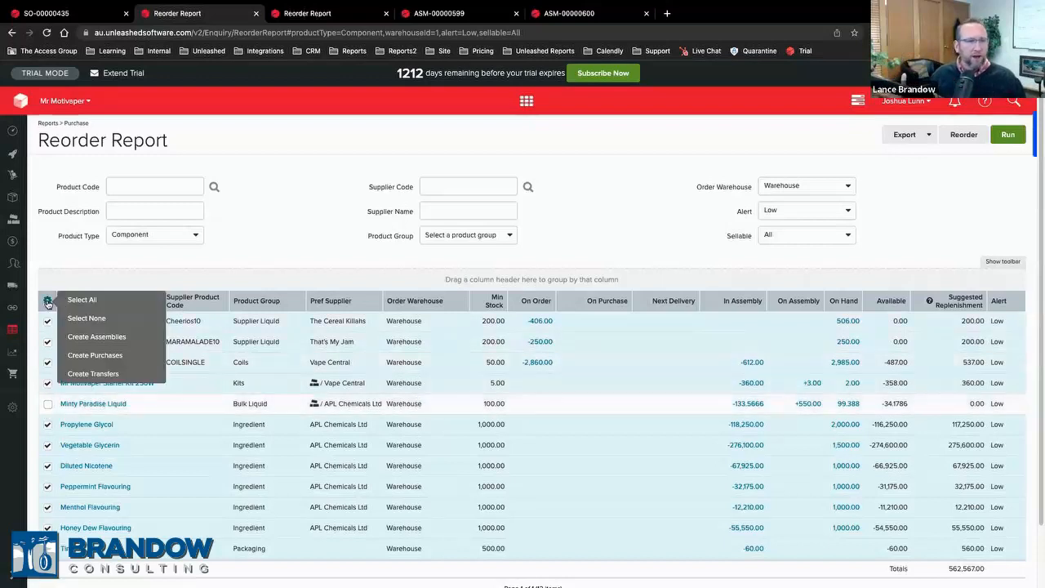
click(90, 355)
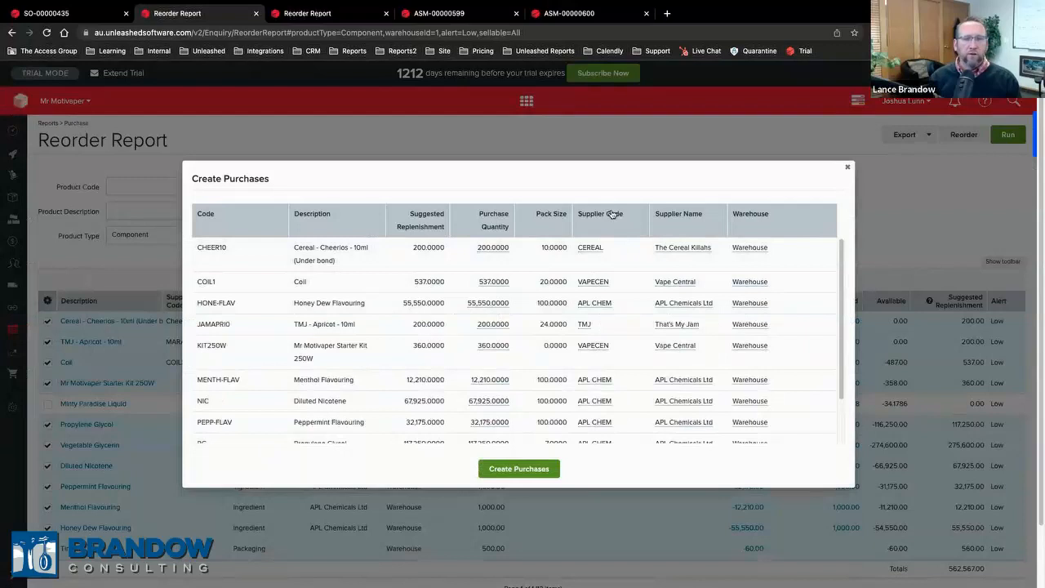
Sort the purchase lines by supplier code and set the supplier code of the Tin line to BITS
click(610, 214)
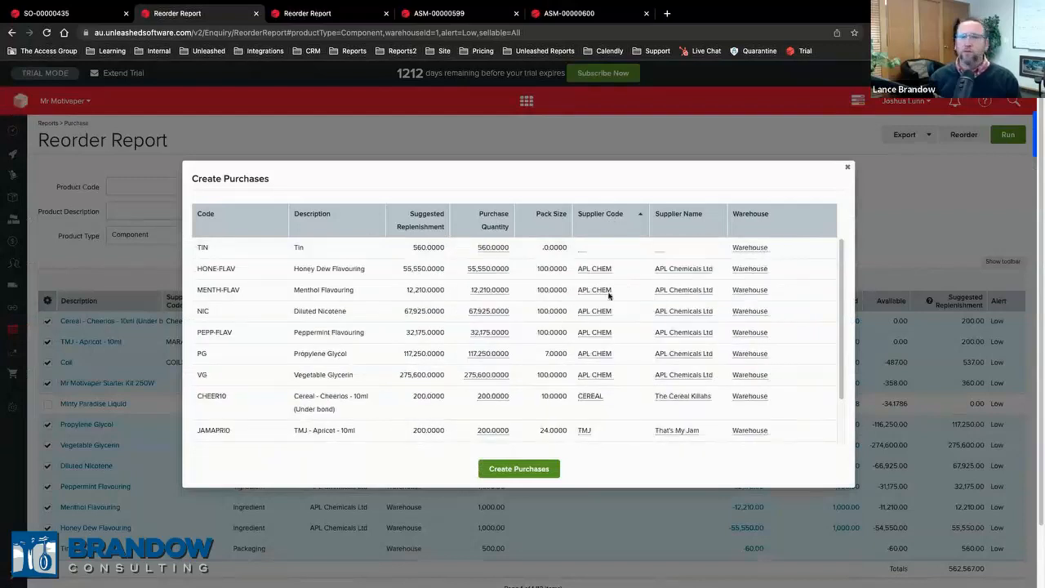
click(615, 248)
text(BITS)
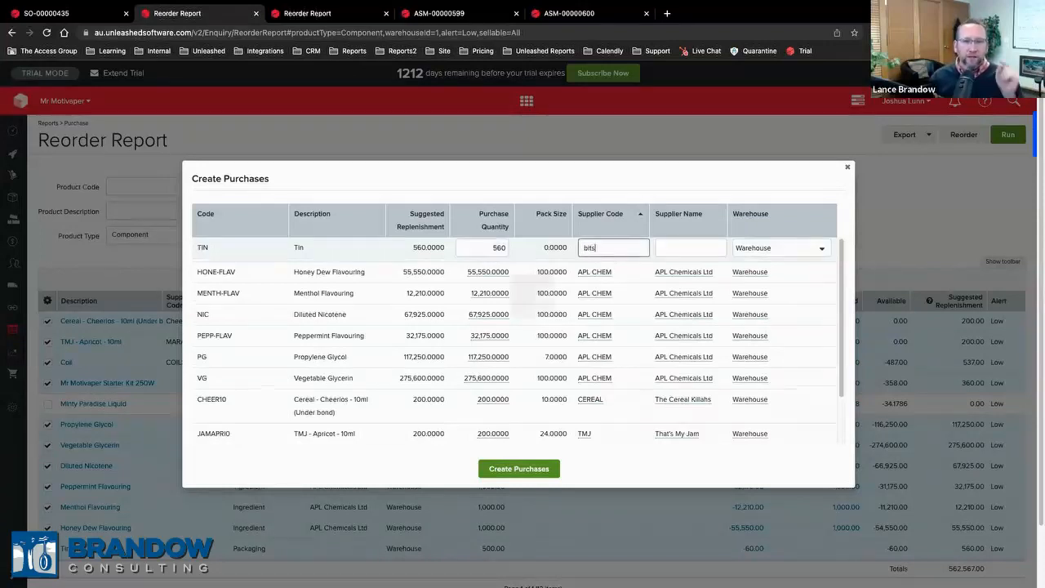
click(602, 272)
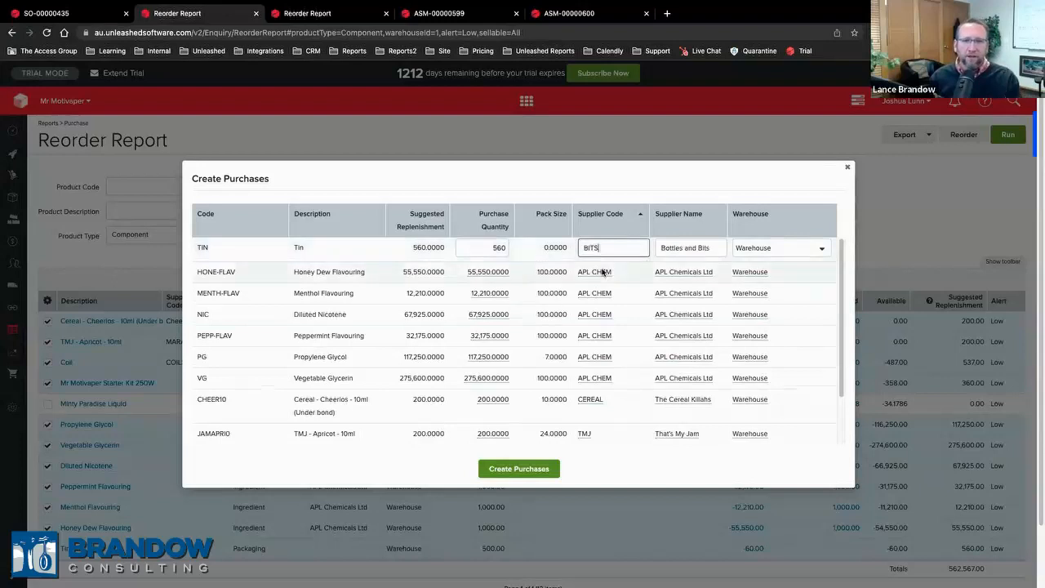
click(623, 460)
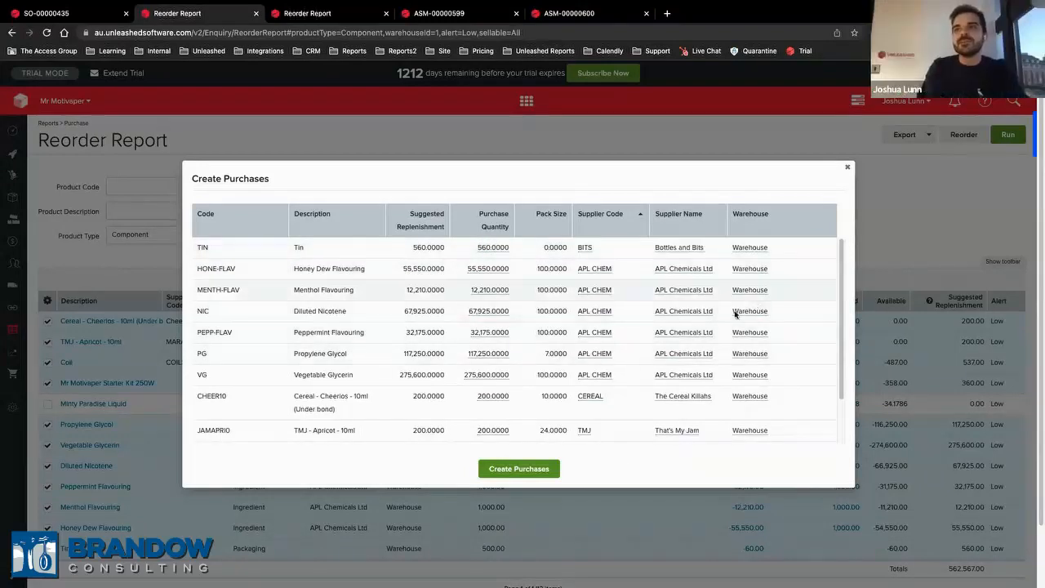
Check the remaining purchase lines and create the purchases for all listed products
scroll(663, 412, down, 2)
scroll(663, 412, up, 2)
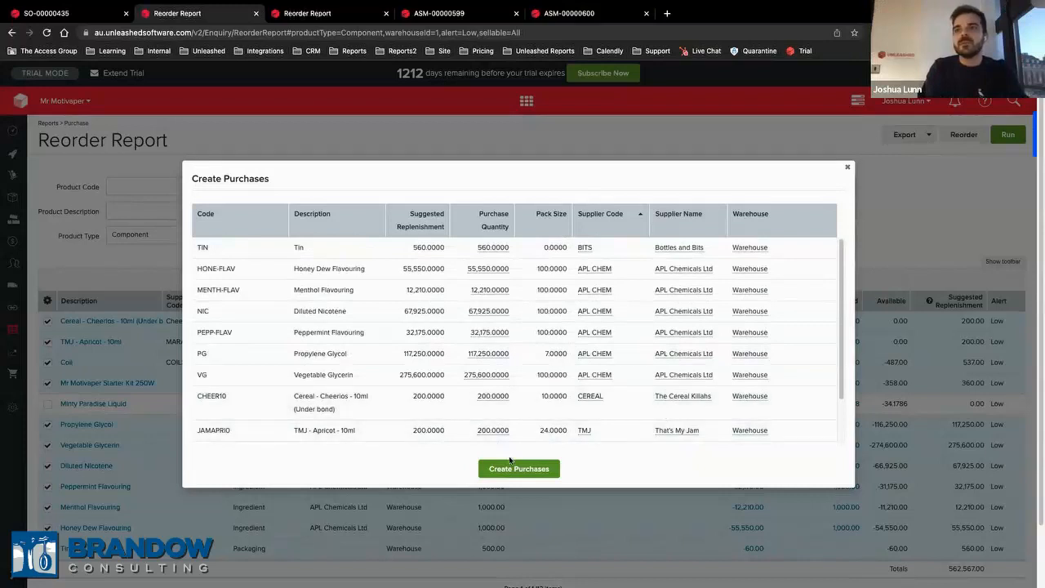
click(508, 468)
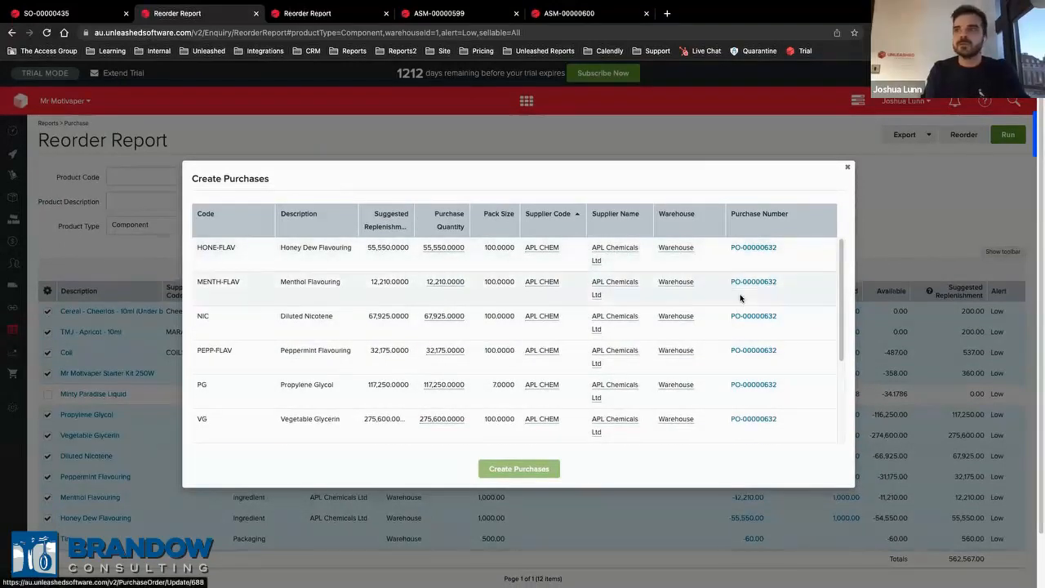
Review the purchases created per supplier, open the APL Chemicals Ltd purchase order in its own tab, and dismiss its pack size warning
scroll(740, 298, down, 3)
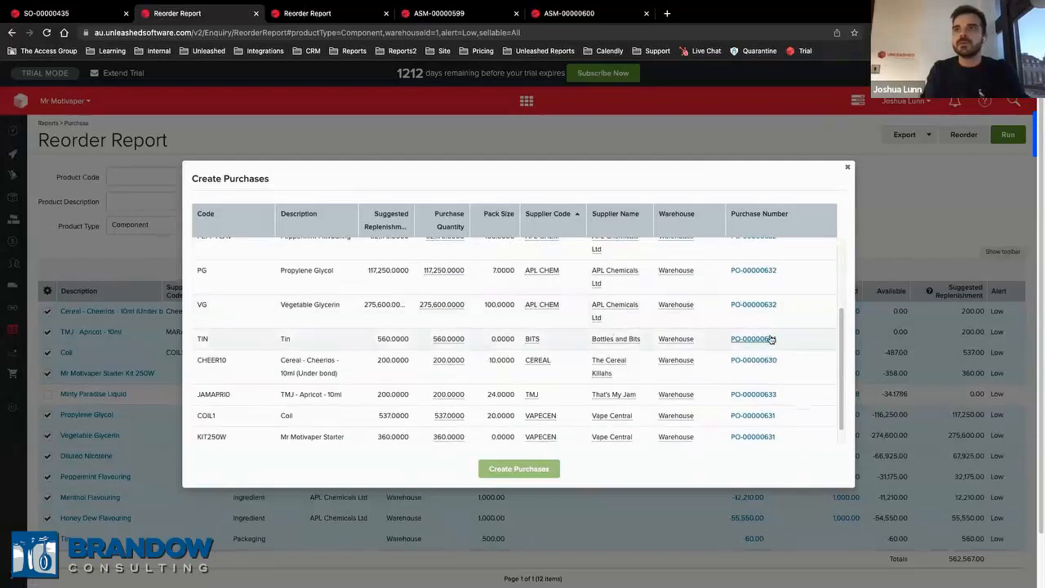
scroll(768, 342, up, 4)
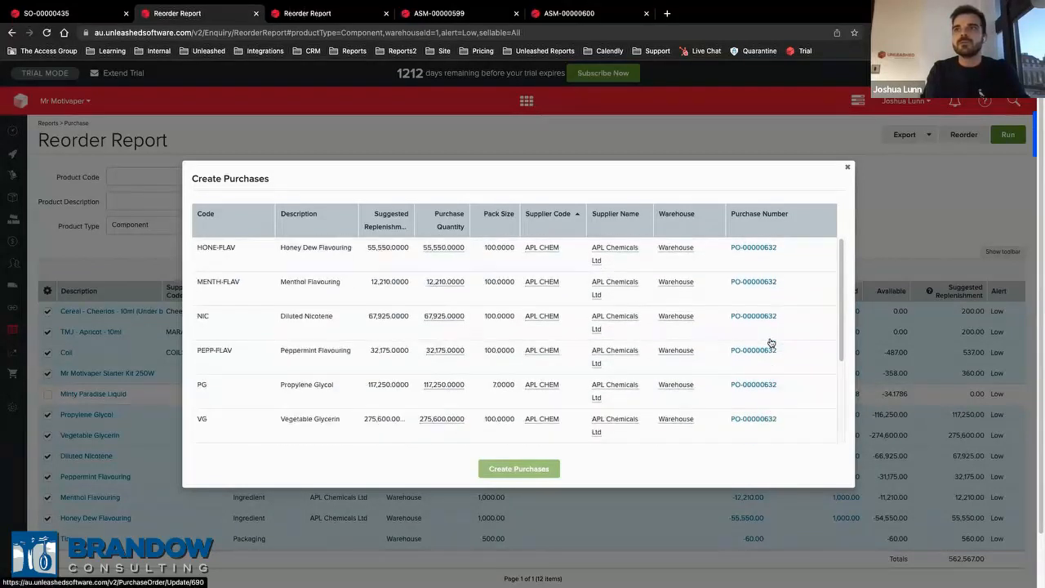
click(762, 249)
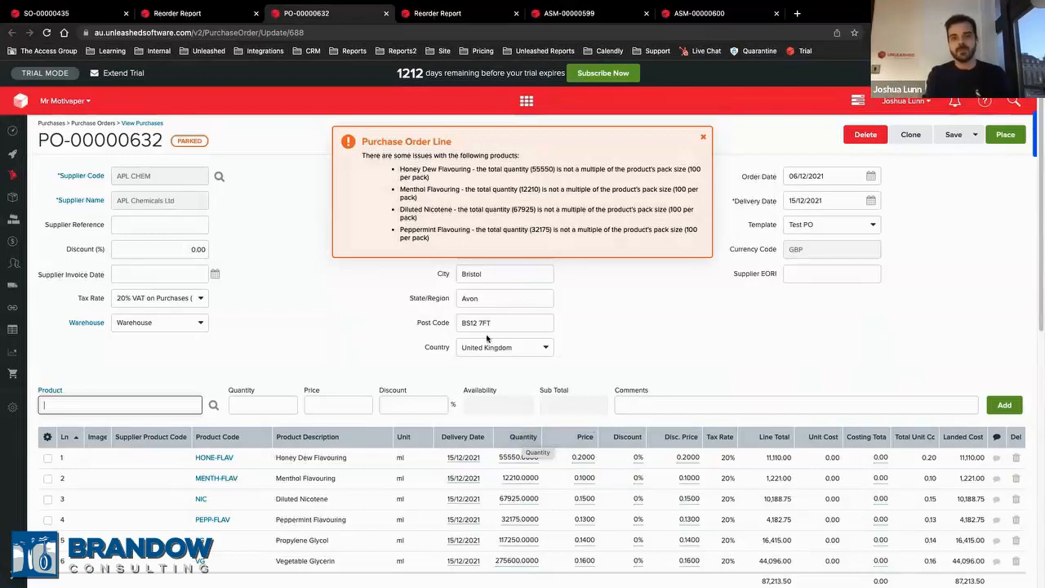
click(703, 137)
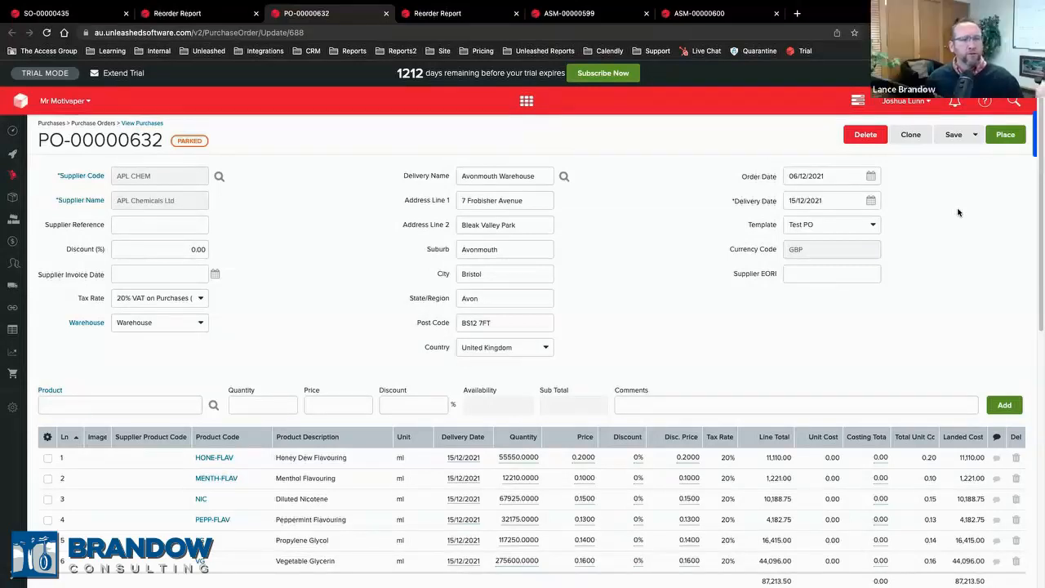
Place the APL Chemicals Ltd purchase order and open its receipt
click(1005, 135)
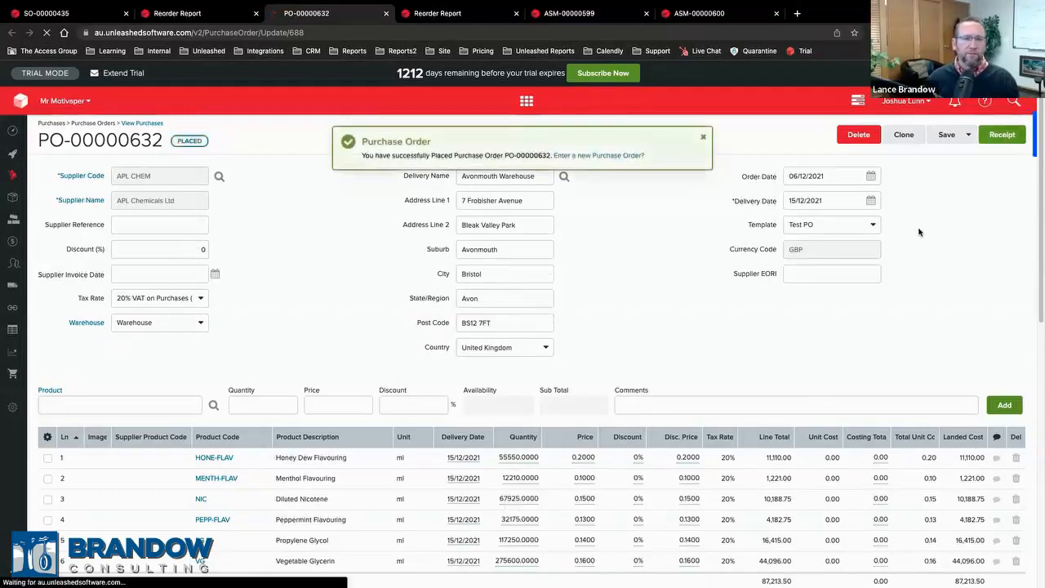
click(702, 137)
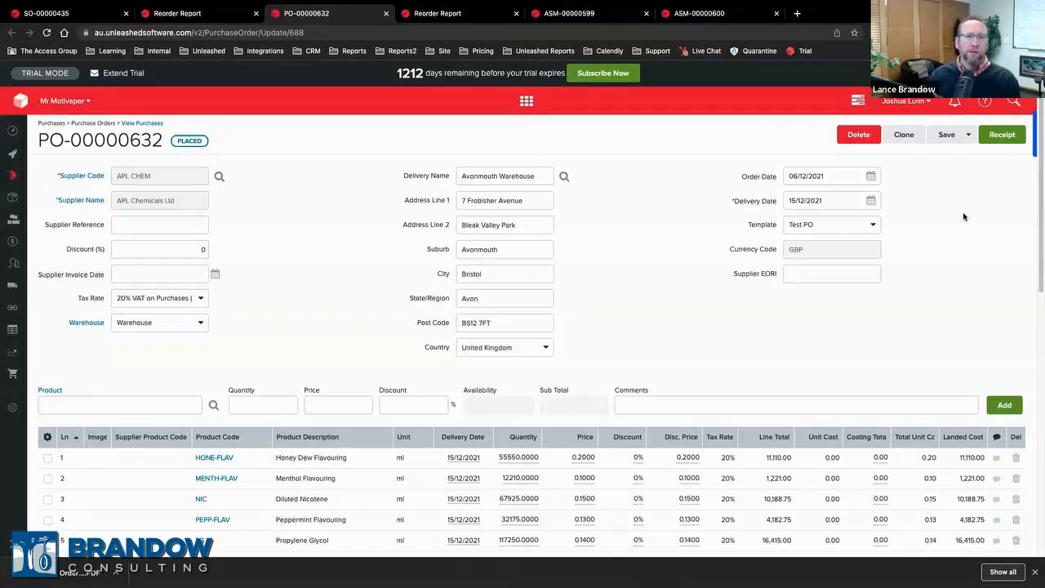
click(993, 142)
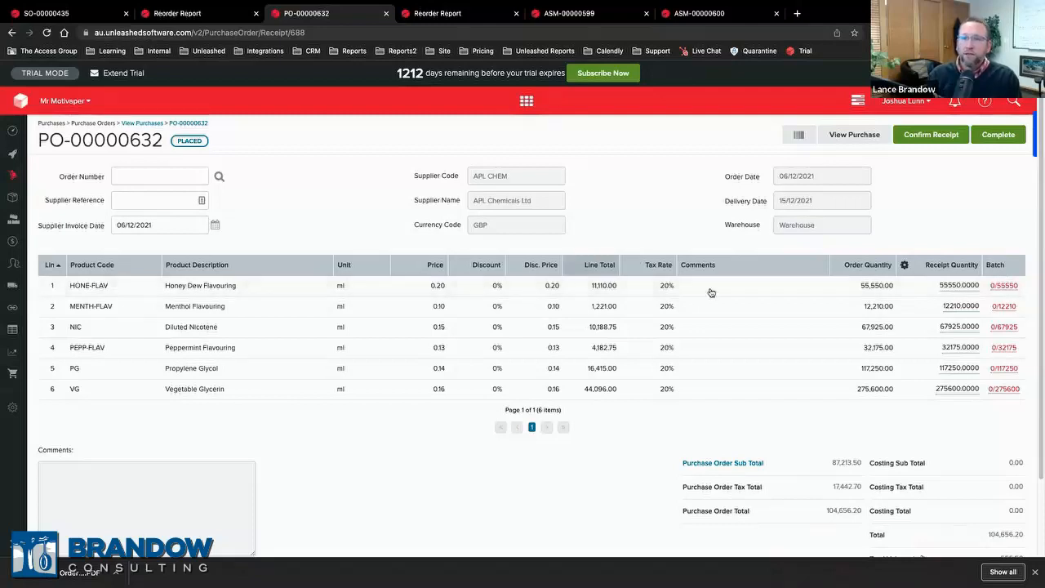
Enter batch number 23486234 with a quantity of 55550 for Honey Dew Flavouring on the receipt
click(1003, 285)
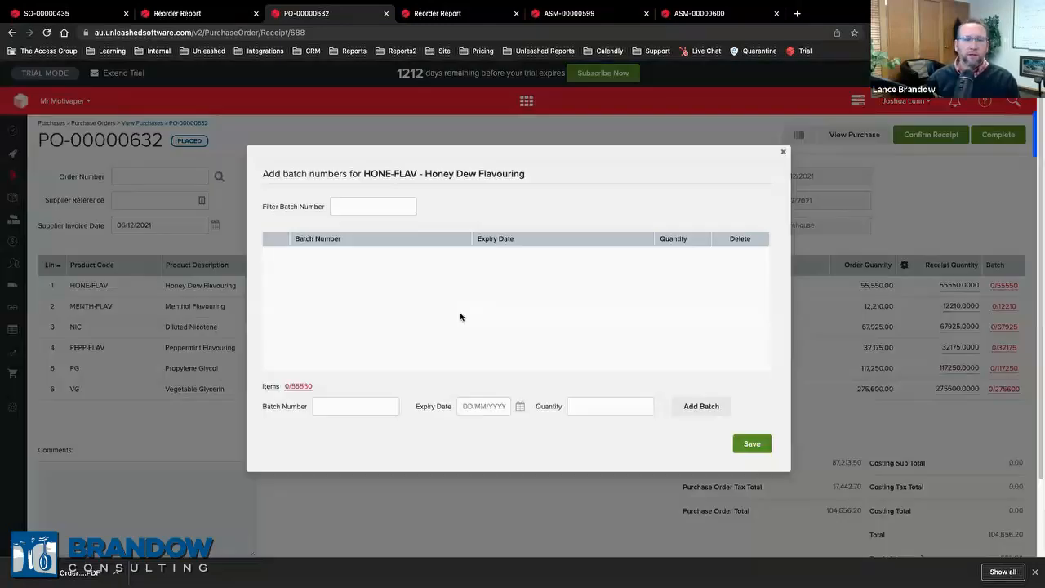
click(330, 406)
text(23486234)
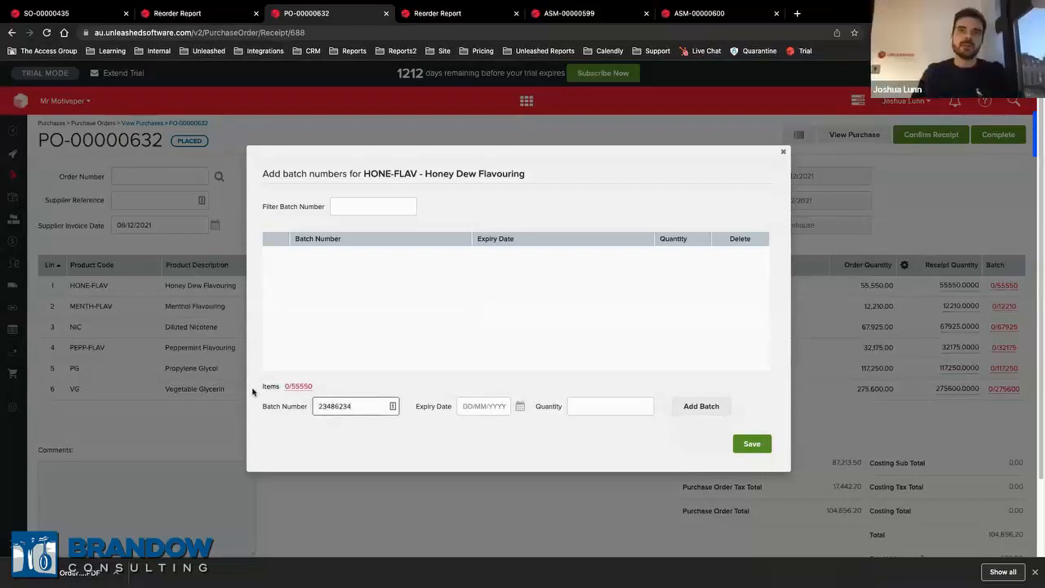
double_click(309, 386)
key(ctrl+c)
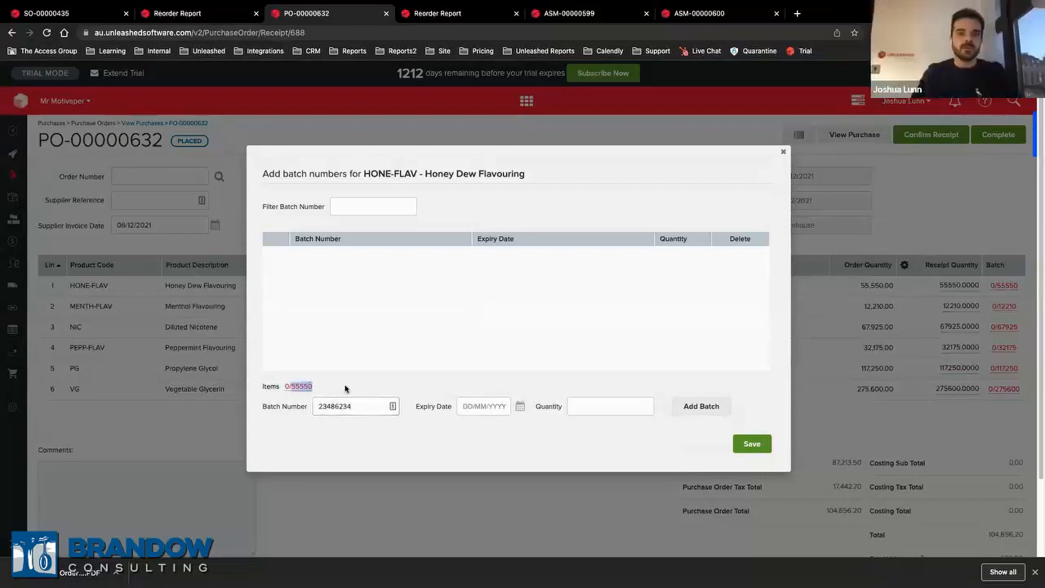
click(579, 406)
key(ctrl+v)
Set the Honey Dew Flavouring batch's expiry date to 31/05/2022, then add the batch and save it
click(492, 404)
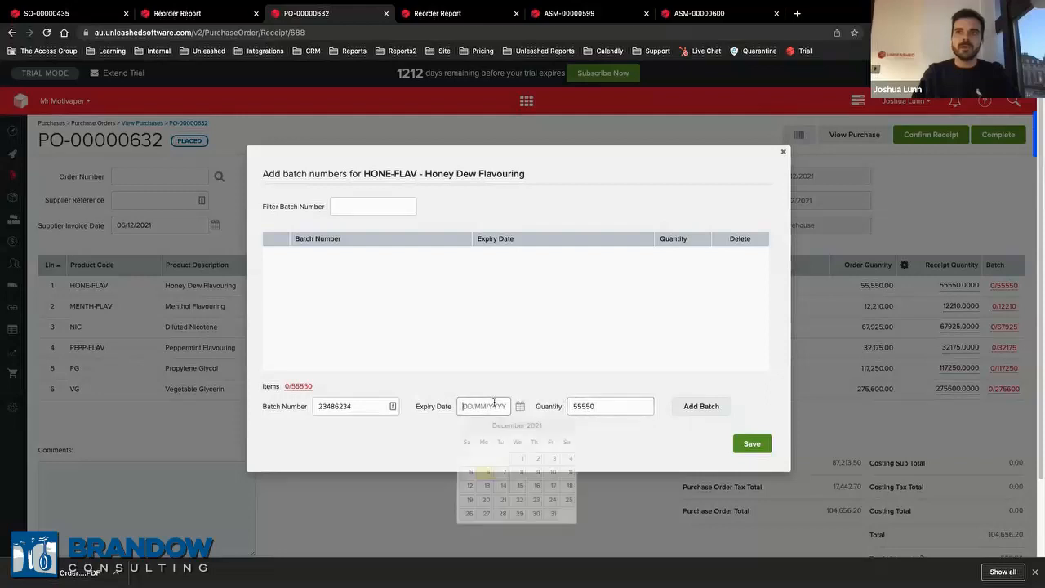
click(567, 426)
click(567, 425)
click(566, 425)
click(567, 426)
click(567, 425)
click(503, 512)
click(700, 407)
click(755, 443)
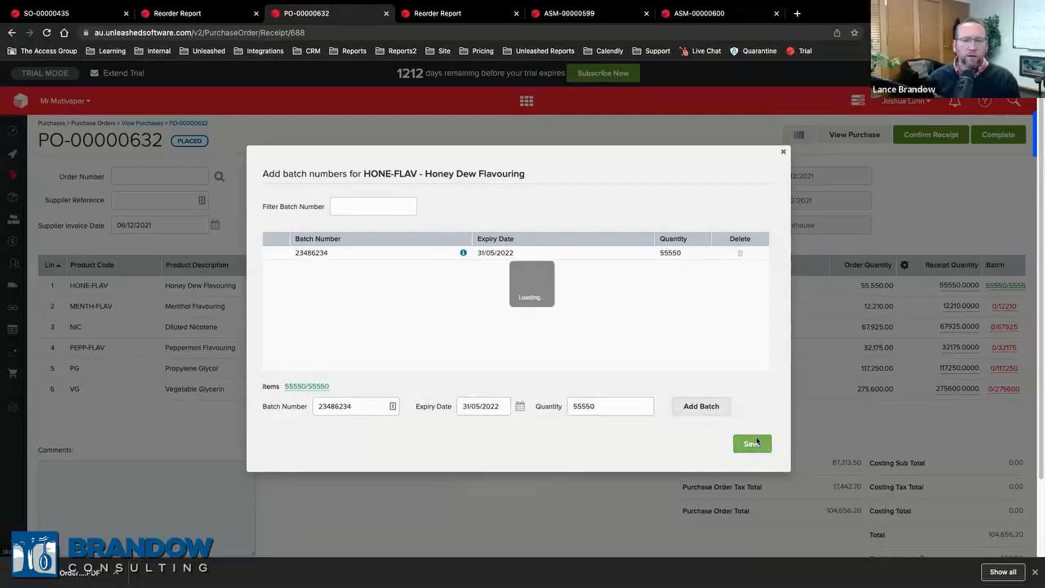
Enter batch number 23423423 with a quantity of 12210 for Menthol Flavouring on the receipt
click(1002, 306)
click(378, 400)
text(23423423)
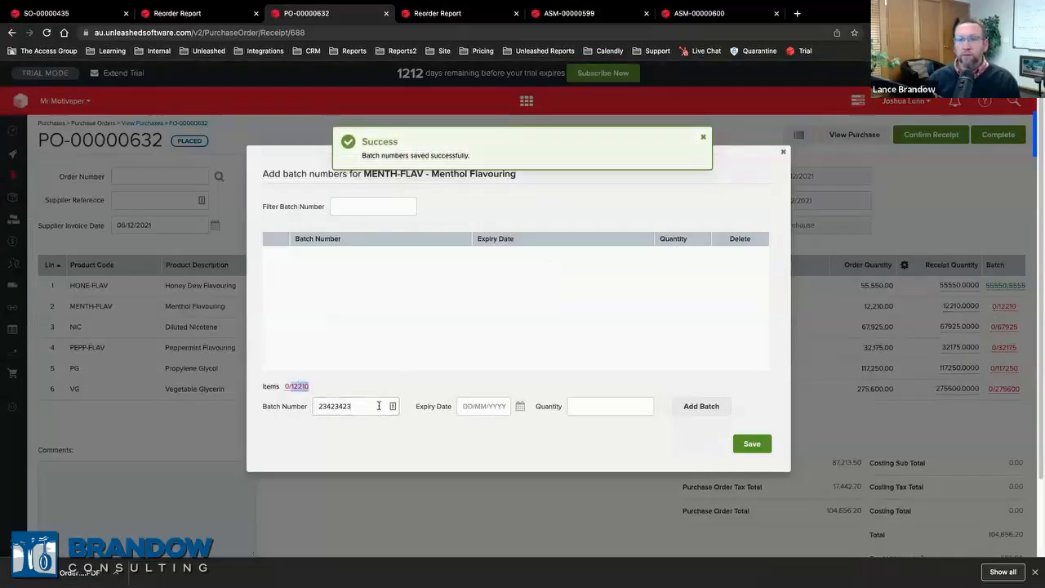
click(585, 406)
text(12210)
Set the Menthol Flavouring batch's expiry date to 29/06/2022, then add the batch and save it
click(503, 406)
click(567, 424)
click(567, 425)
click(567, 424)
click(566, 424)
click(567, 424)
click(567, 425)
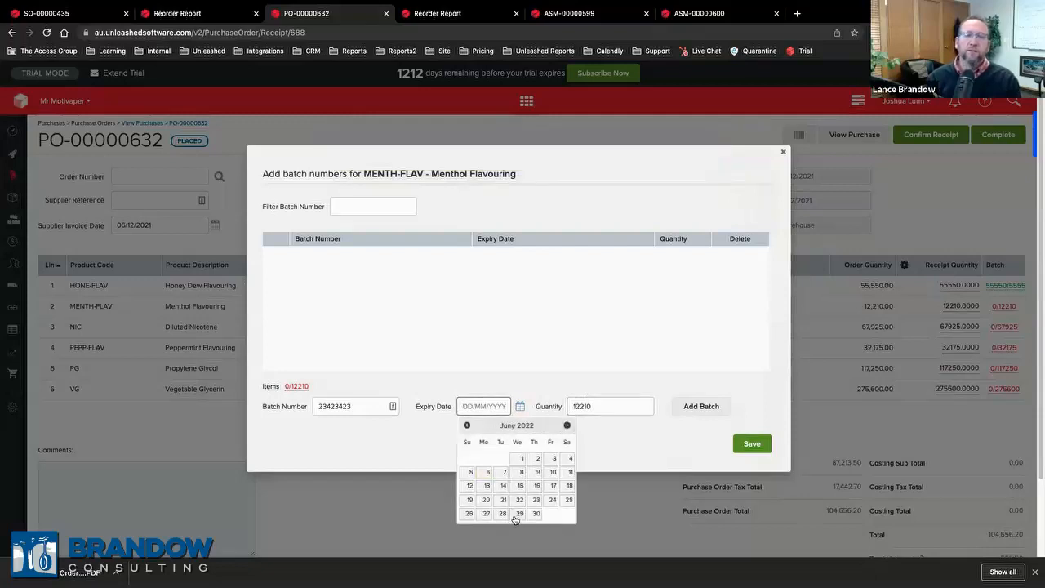
click(517, 515)
click(694, 406)
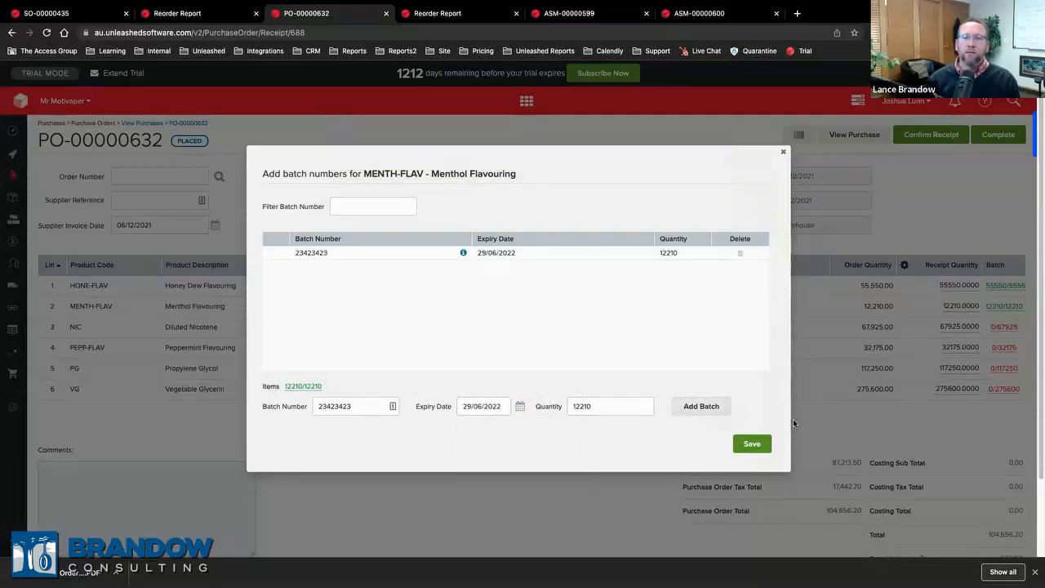
click(751, 444)
click(1004, 326)
click(353, 402)
text(12312412341)
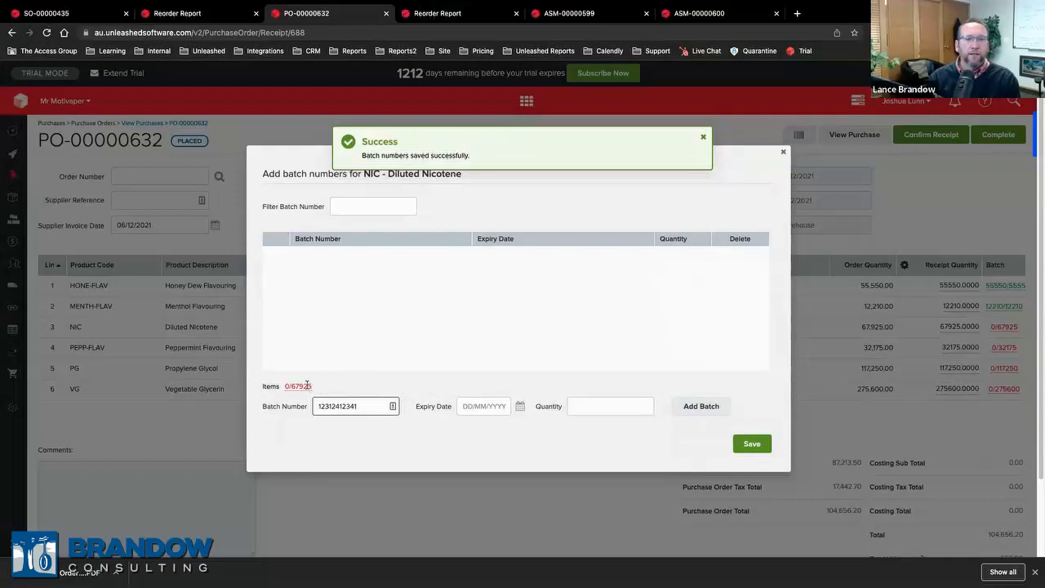
click(579, 405)
text(67925)
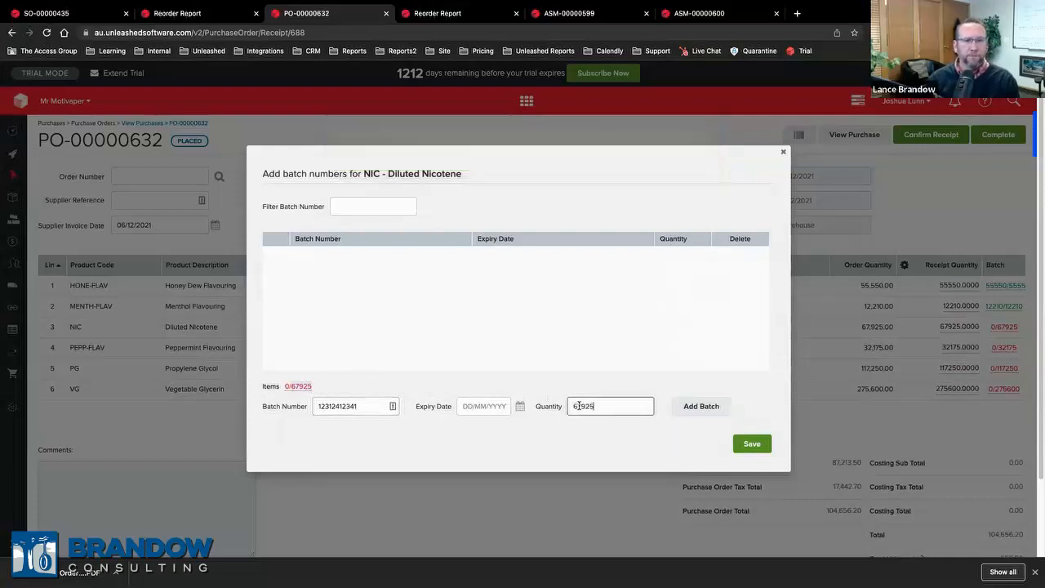
Set the Diluted Nicotene batch's expiry date to 31/05/2022, then add the batch and save it
click(490, 406)
click(567, 425)
click(567, 426)
click(566, 425)
click(567, 425)
click(566, 425)
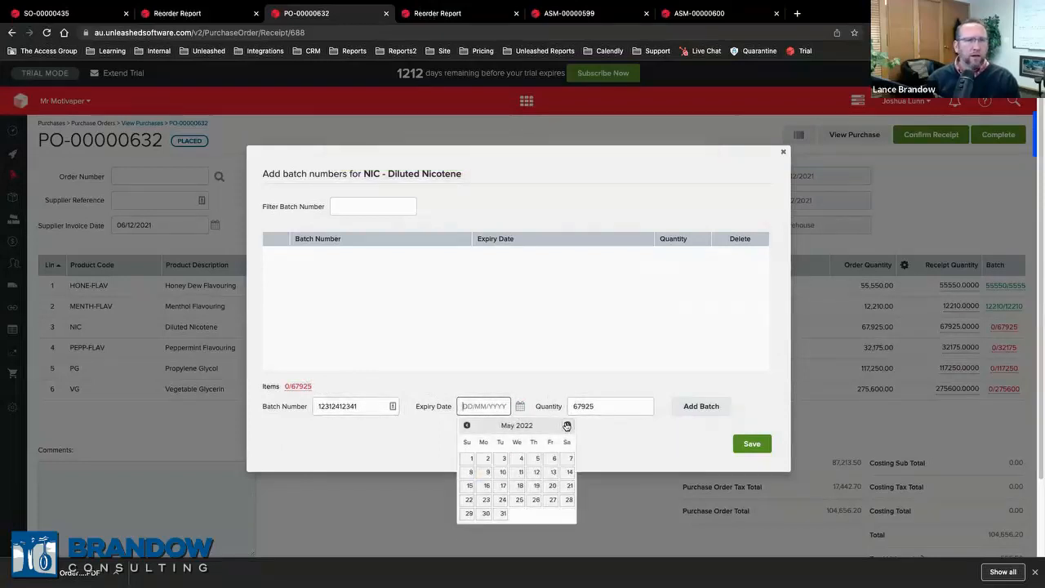
click(502, 514)
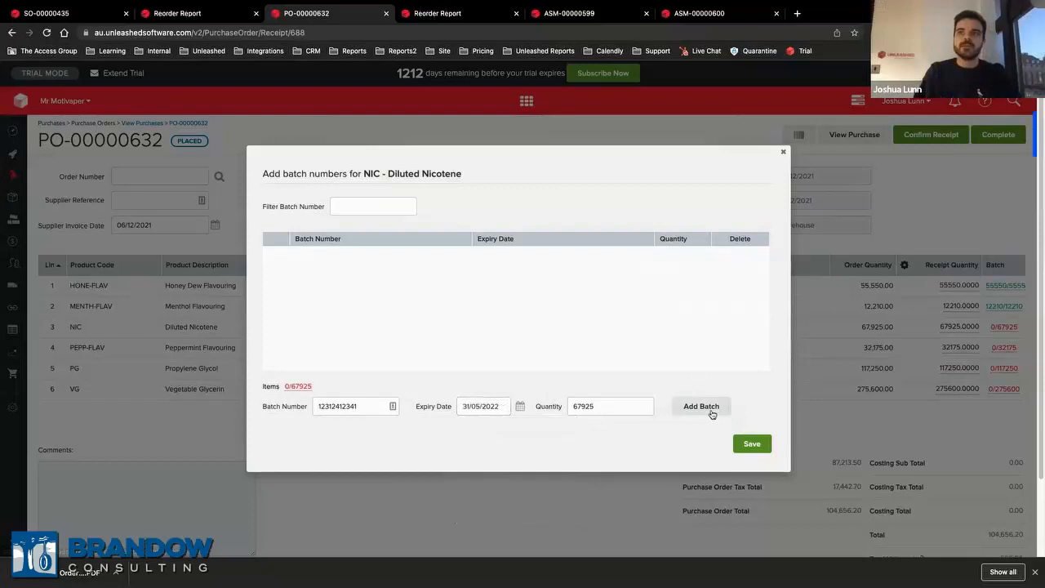
click(712, 414)
click(747, 444)
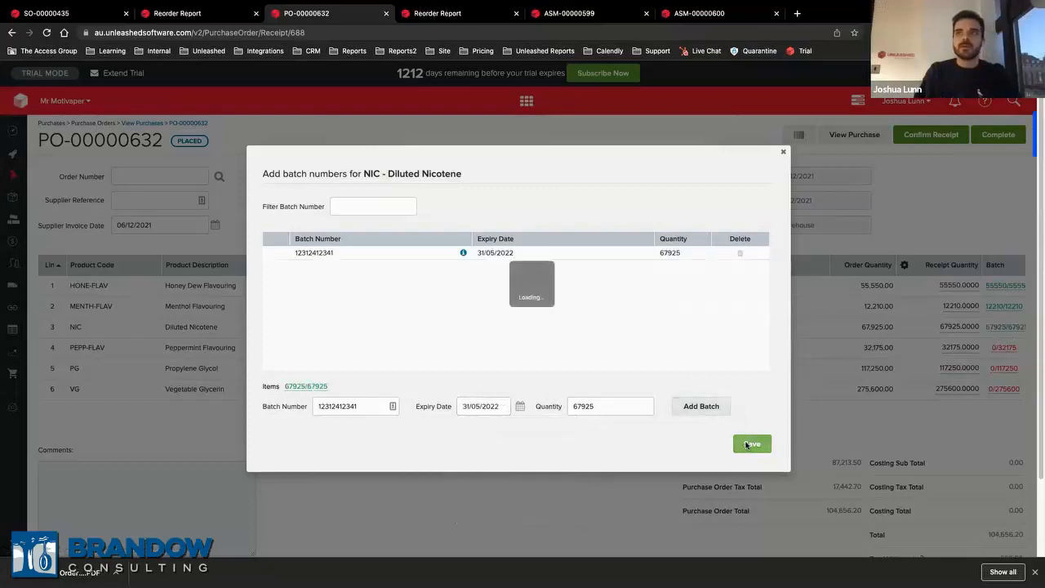
Enter batch number 347556 with expiry date 31/03/2022 for Peppermint Flavouring on the receipt
click(1005, 347)
click(366, 401)
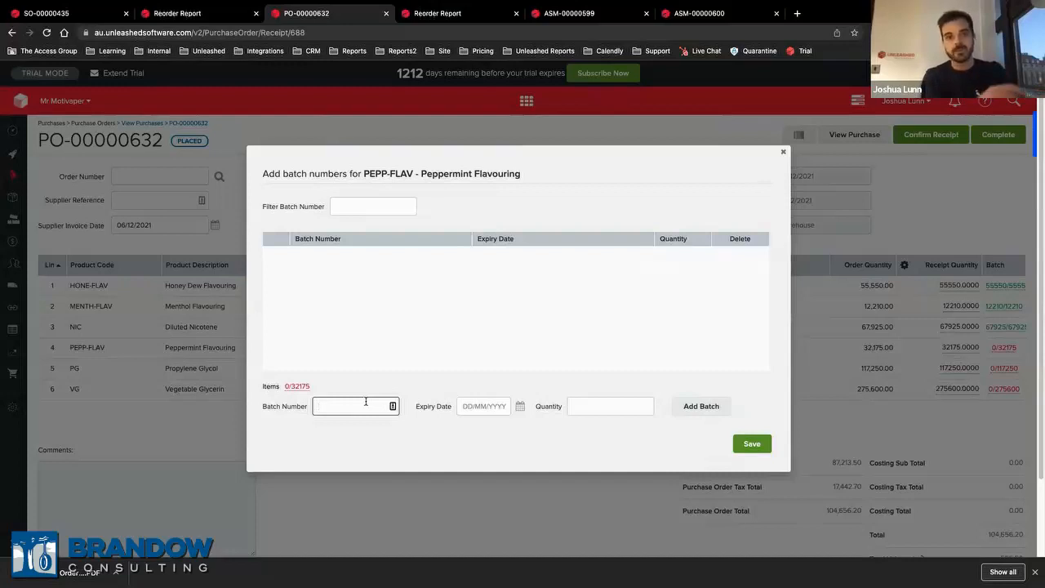
text(347556)
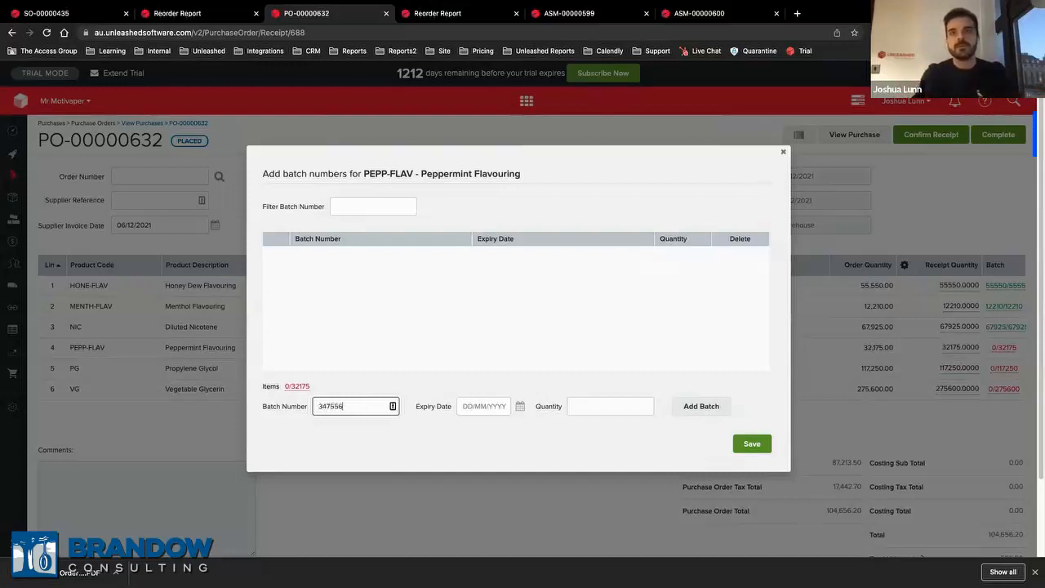
click(488, 406)
click(568, 425)
click(568, 425)
click(568, 425)
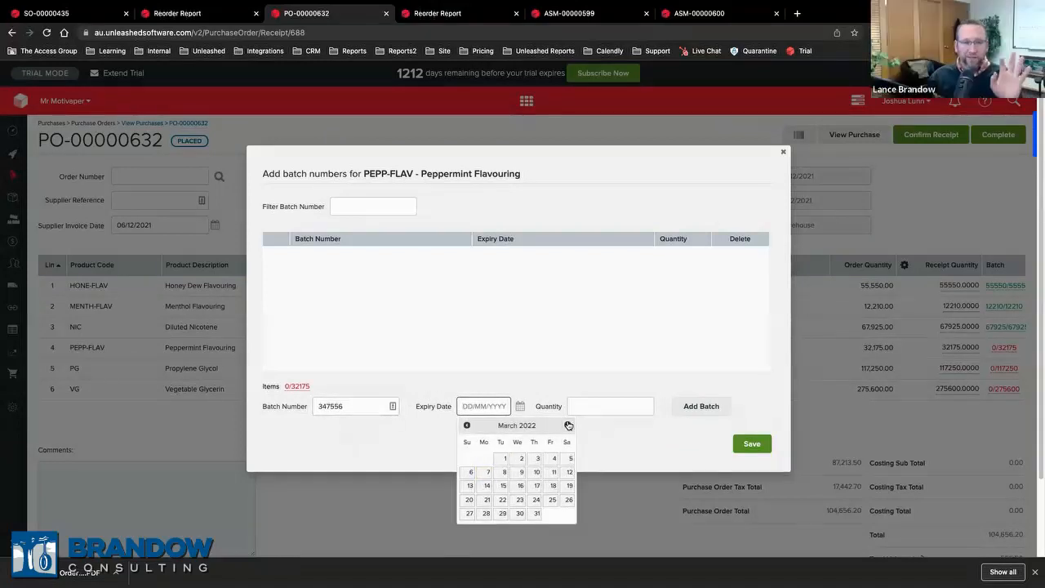
click(537, 512)
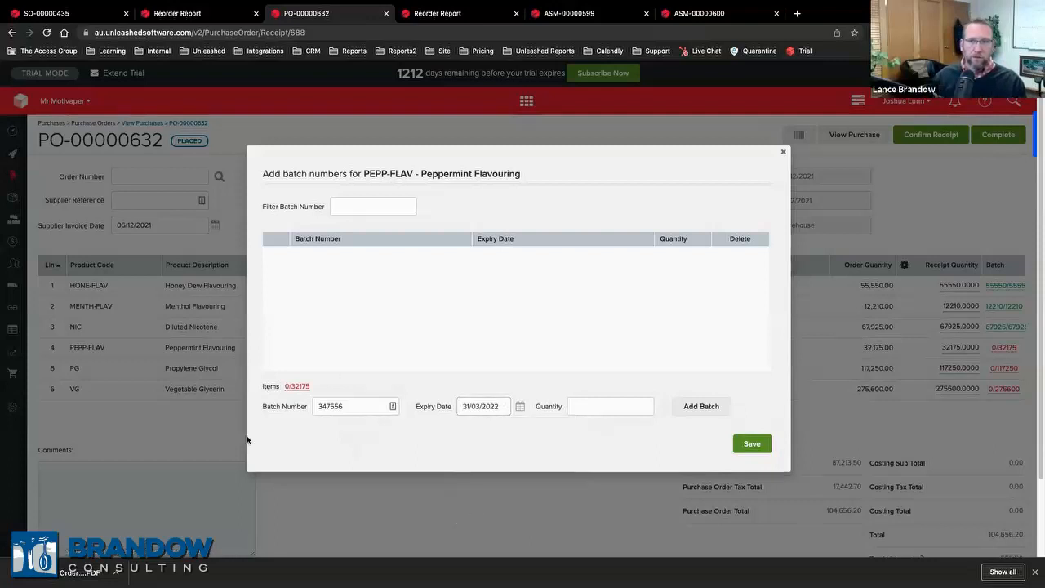
Set the Peppermint Flavouring batch quantity to 32175, then add the batch and save it
drag(293, 385, 318, 389)
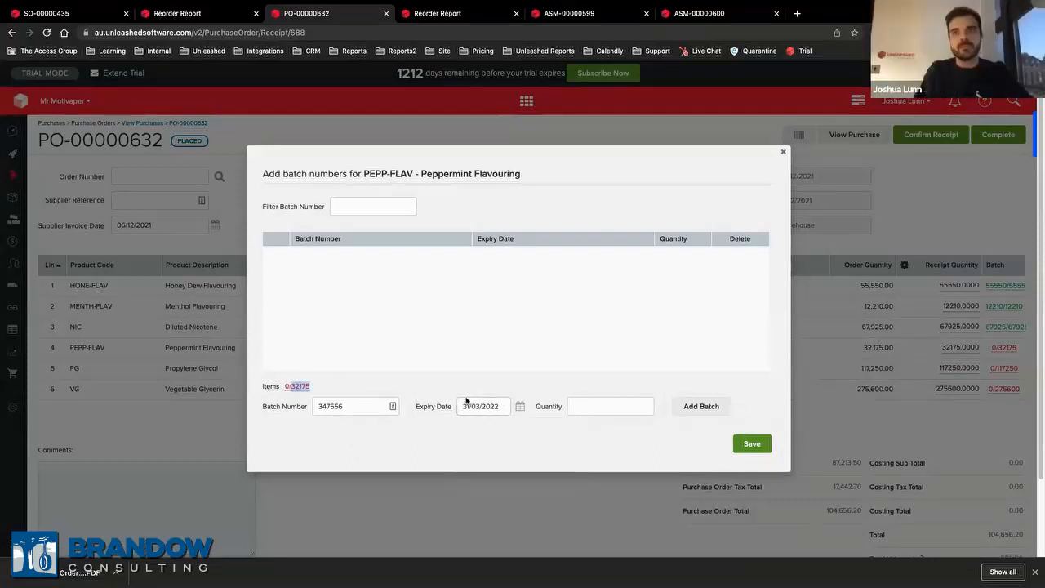
click(634, 407)
text(32175)
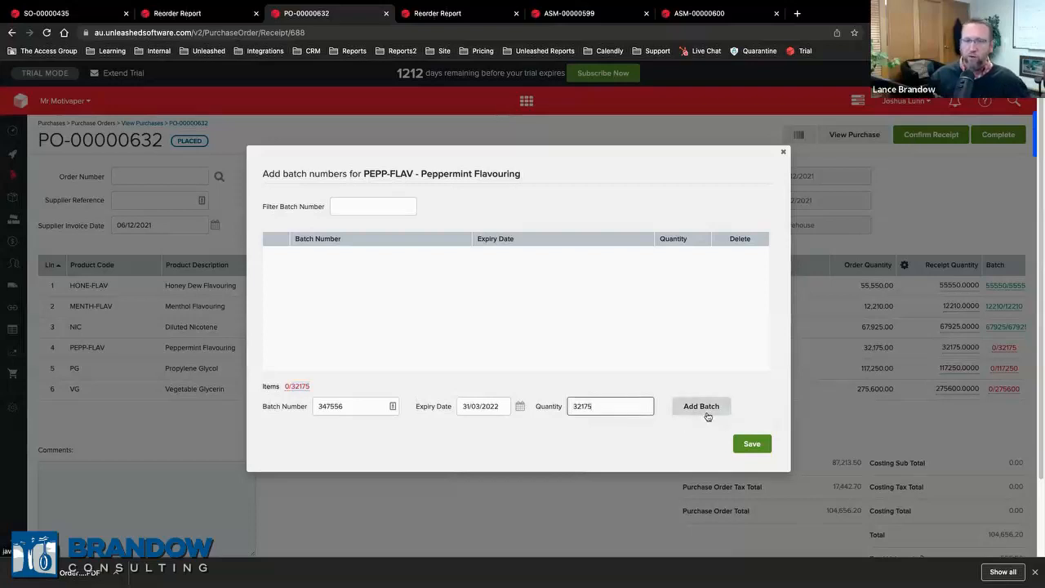
click(704, 409)
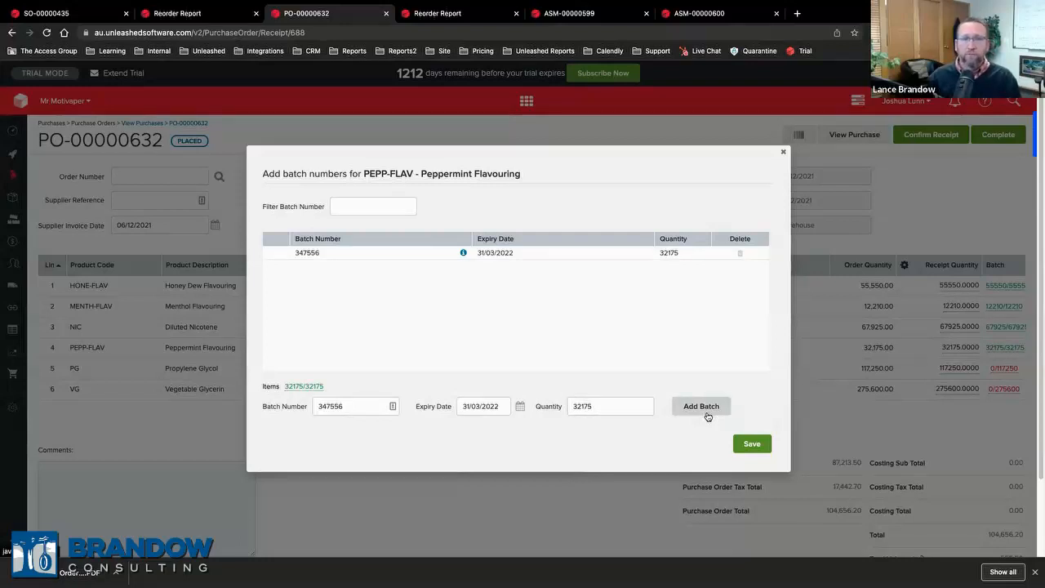
click(751, 443)
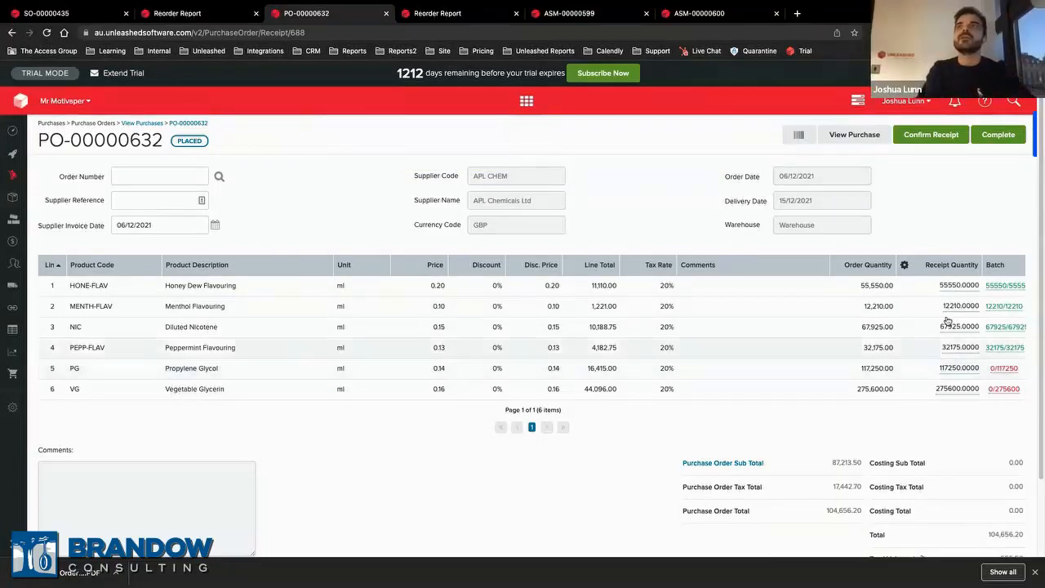
View the APL Chemicals Ltd purchase order and return to its receipt
click(855, 136)
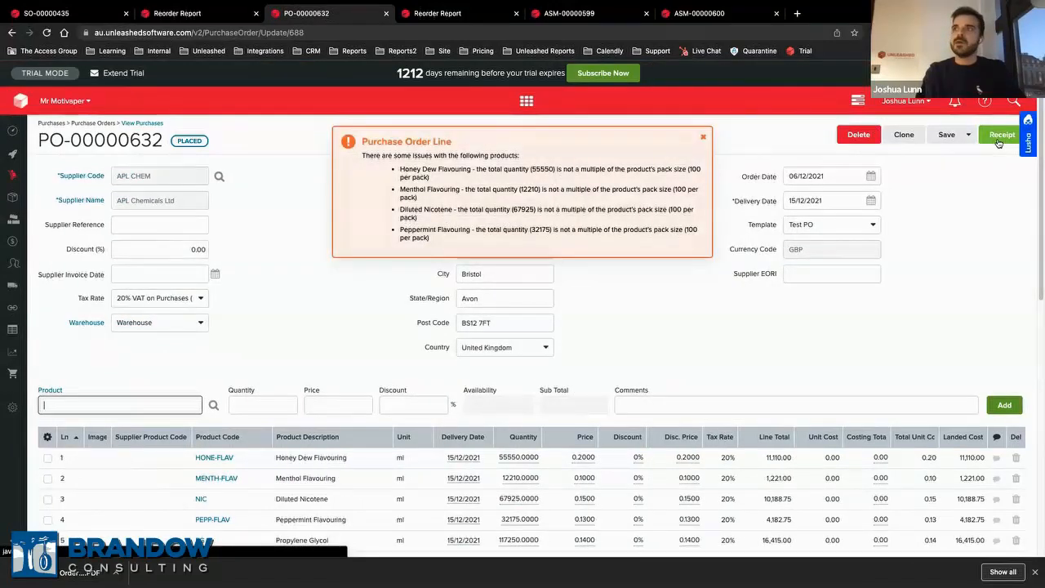
click(996, 141)
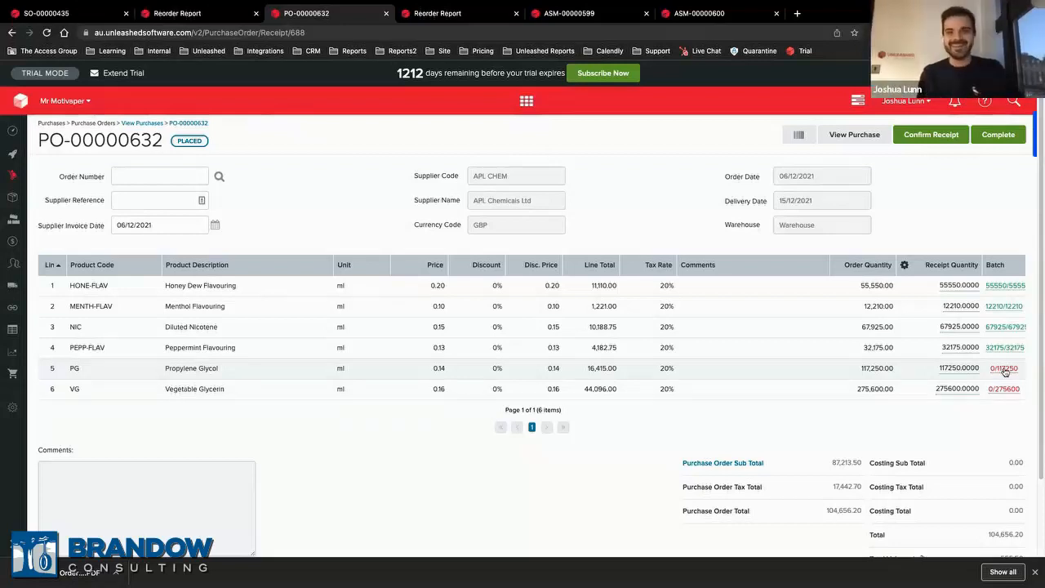
click(1003, 369)
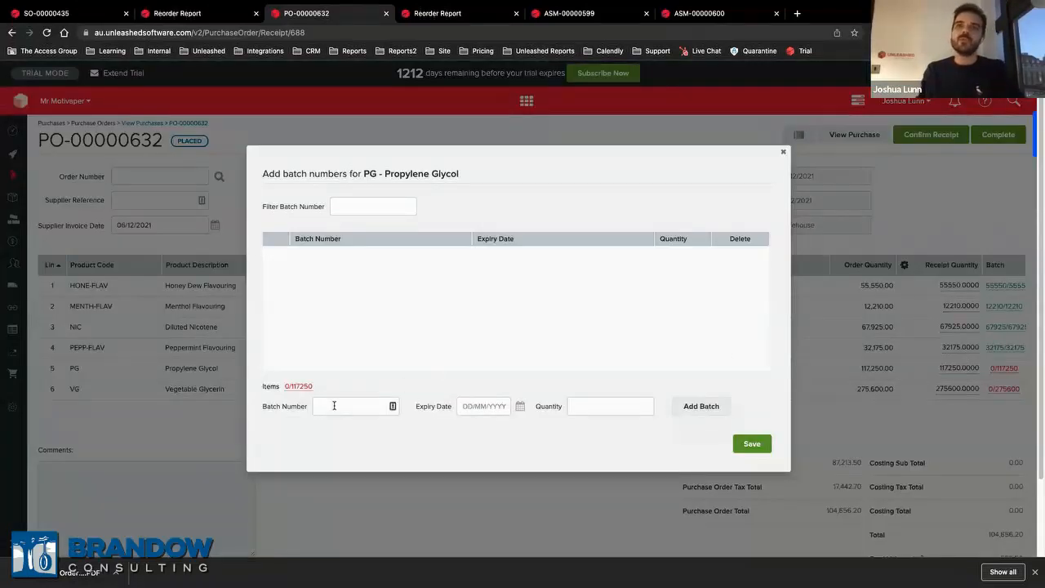
drag(292, 387, 311, 389)
key(ctrl+c)
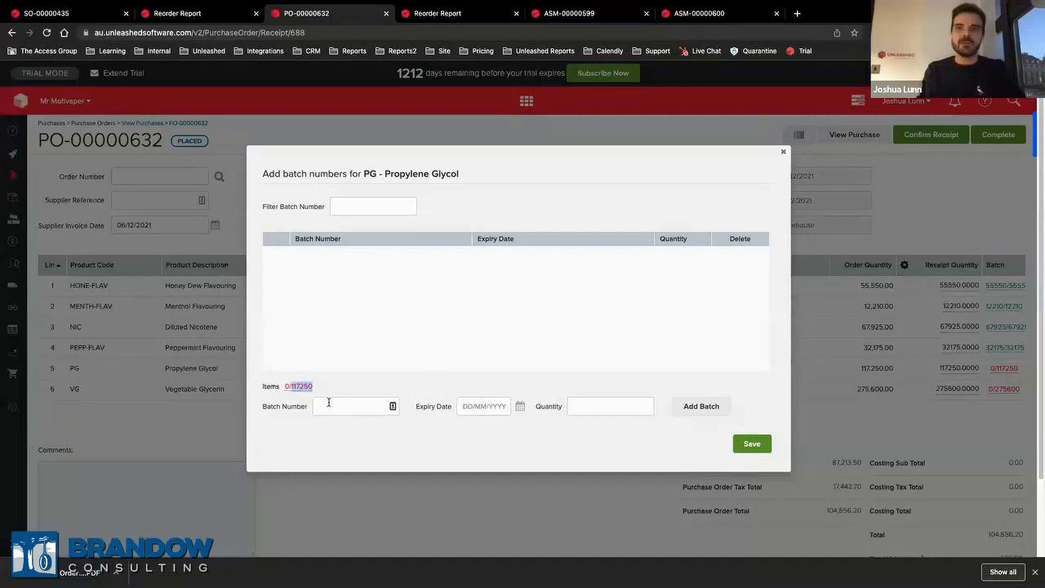
click(578, 401)
key(ctrl+v)
click(359, 406)
text(23423642374)
Set the Propylene Glycol batch's expiry date to 31/05/2022, then add the batch and save it
click(454, 407)
click(567, 425)
click(567, 426)
click(567, 426)
click(566, 425)
click(566, 426)
click(500, 513)
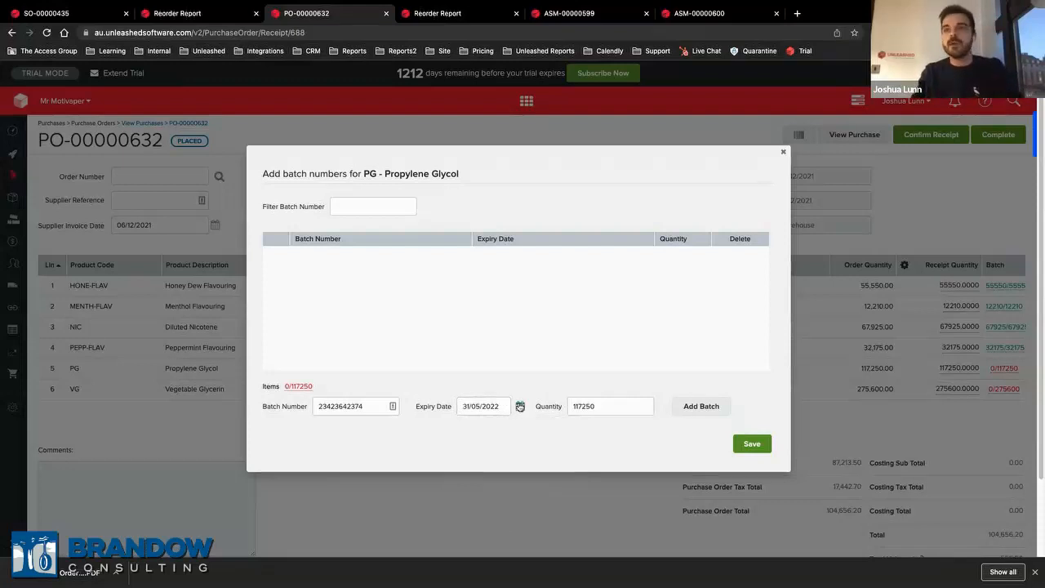
click(700, 405)
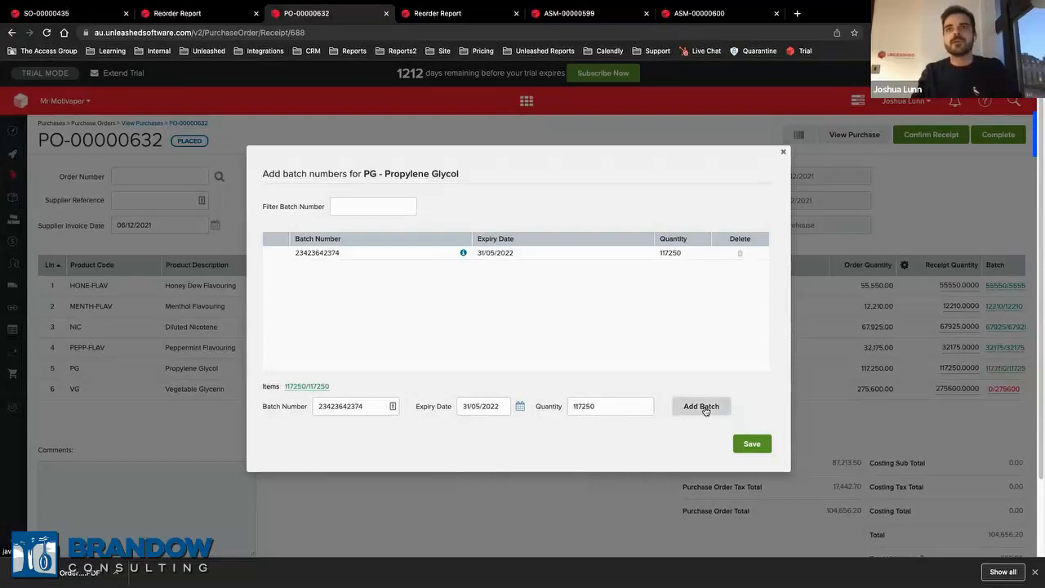
click(750, 443)
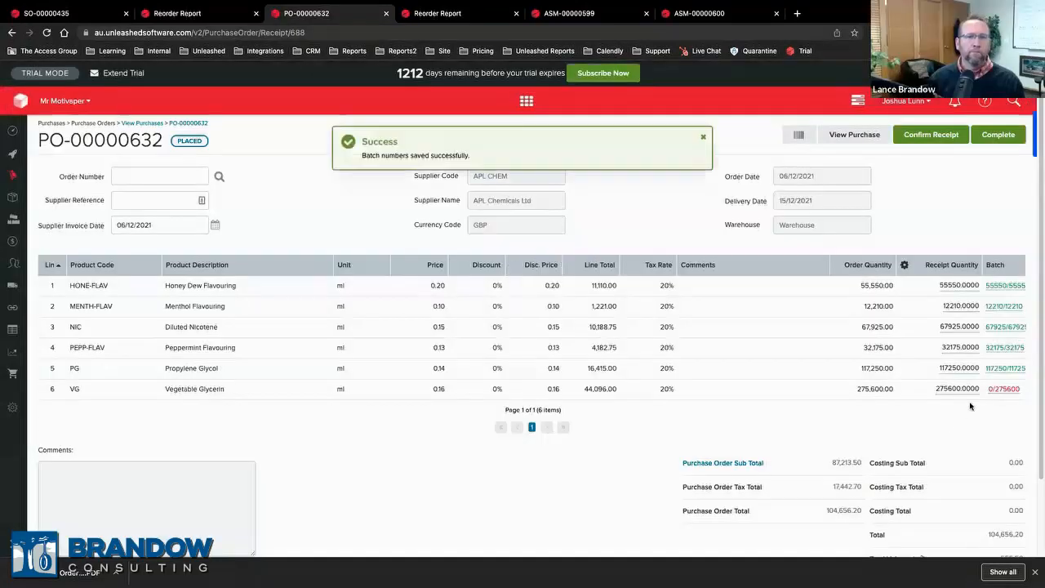
Enter batch number 236238465 with expiry date 31/05/2022 for Vegetable Glycerin on the receipt
click(1004, 389)
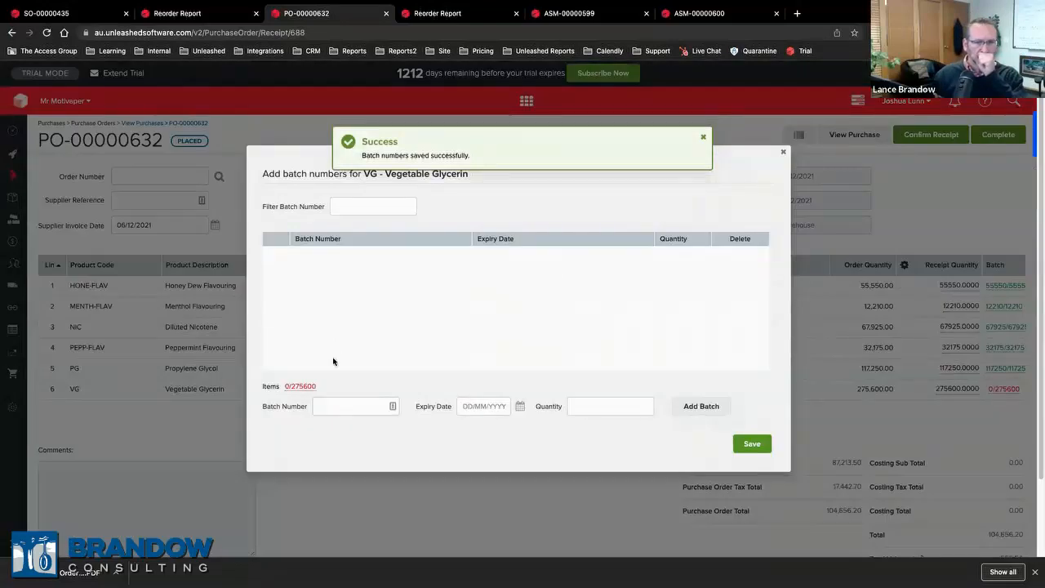
click(347, 406)
text(236238465)
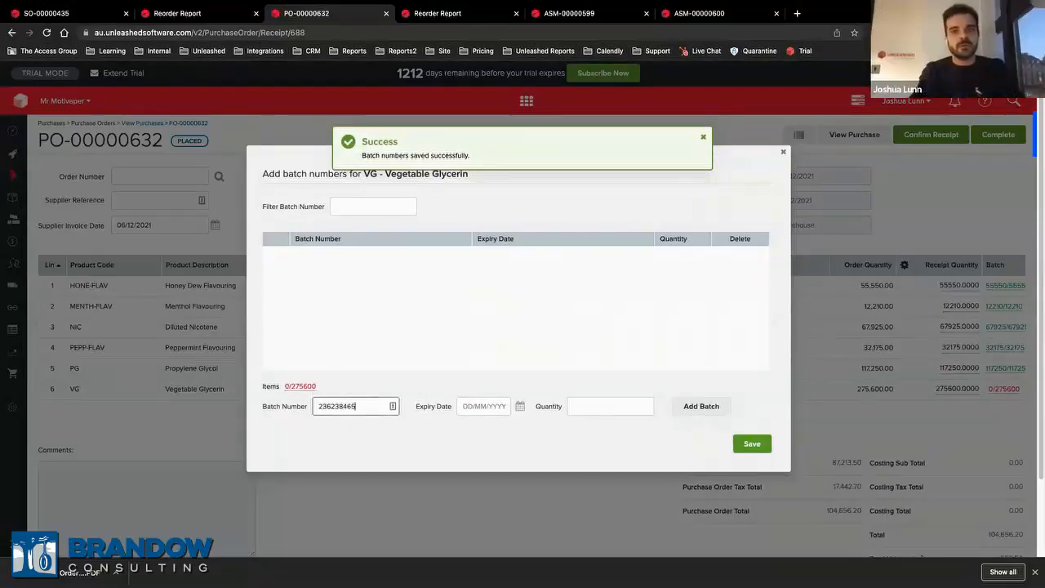
key(Tab)
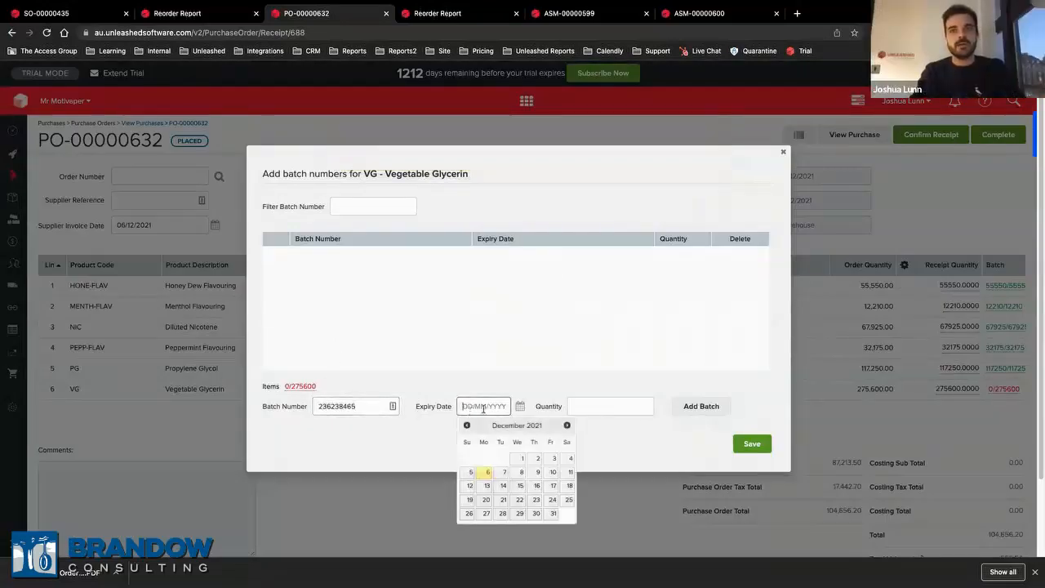
click(567, 425)
click(566, 425)
click(566, 424)
click(567, 425)
click(566, 425)
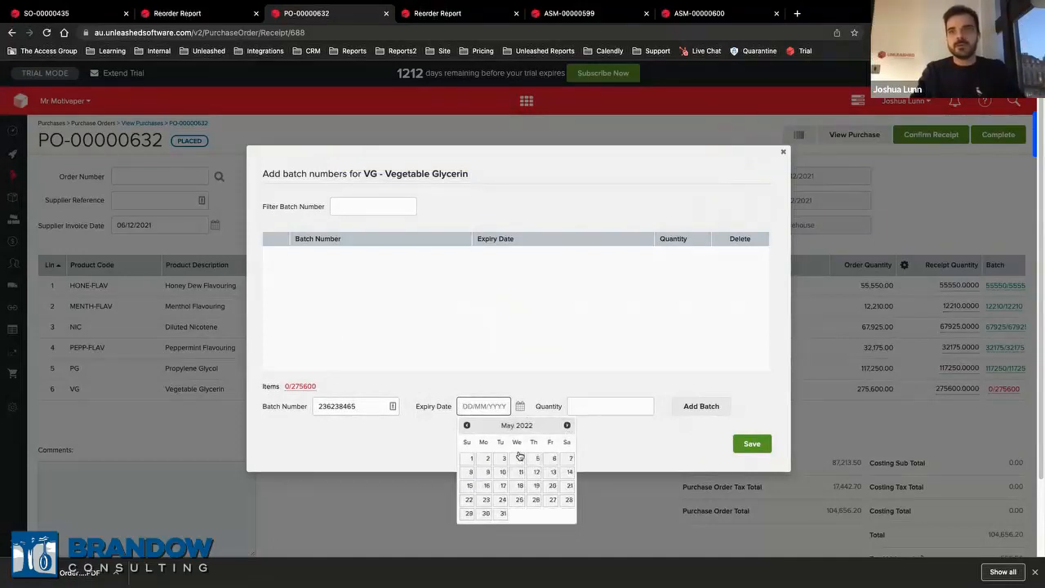
click(503, 513)
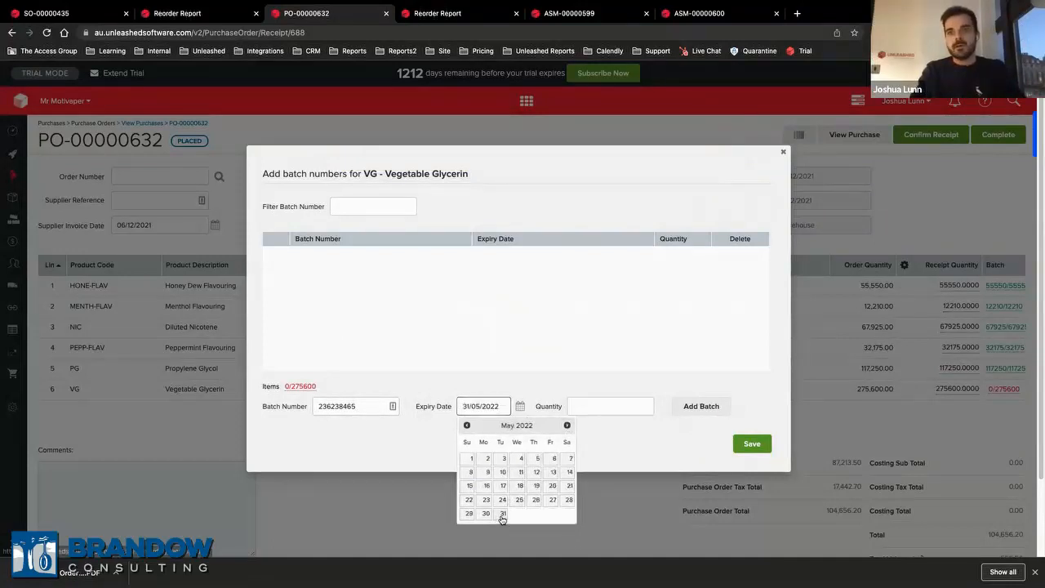
Set the Vegetable Glycerin batch quantity to 275600, then add the batch and save it
double_click(307, 386)
click(596, 404)
text(275600)
click(700, 403)
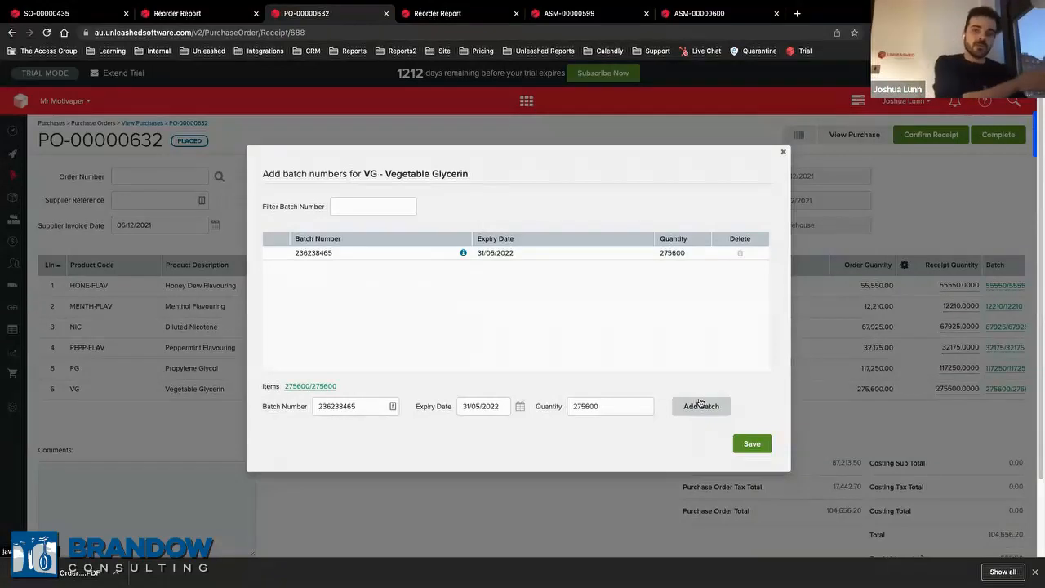
click(751, 444)
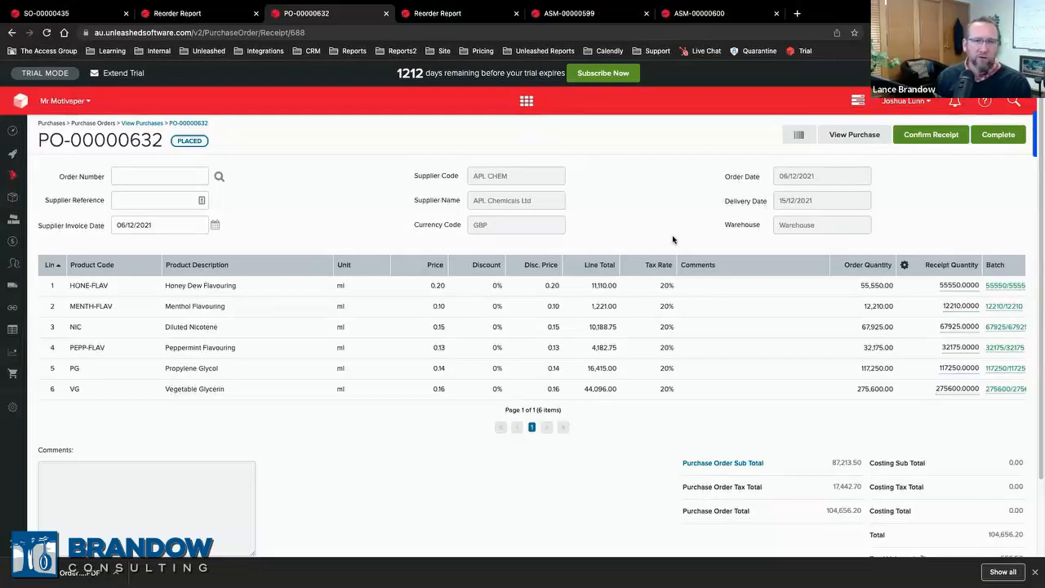
Confirm the receipt of the APL Chemicals Ltd purchase order into the warehouse and dismiss the notification
double_click(808, 228)
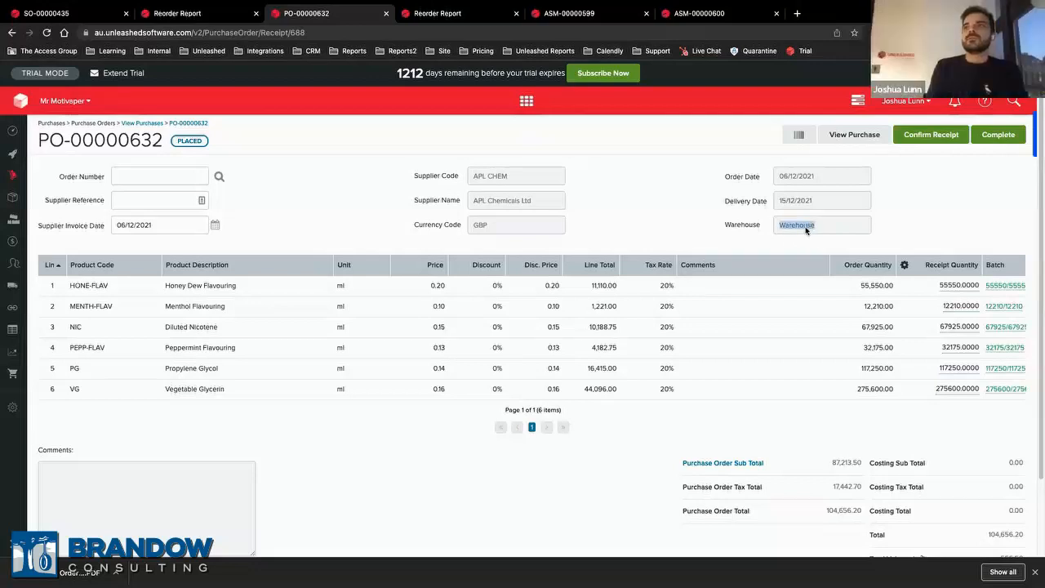
click(804, 226)
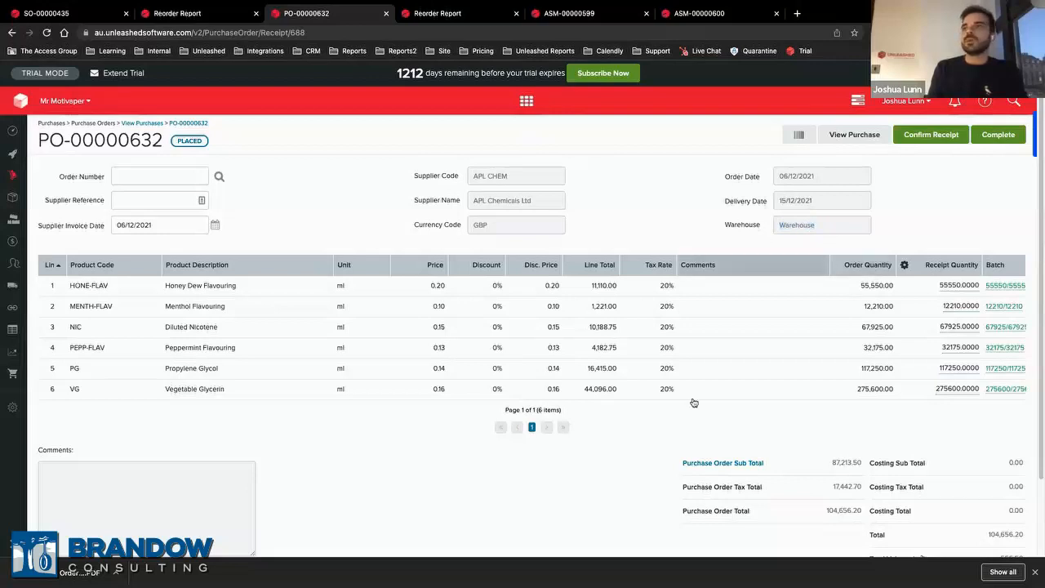
click(939, 134)
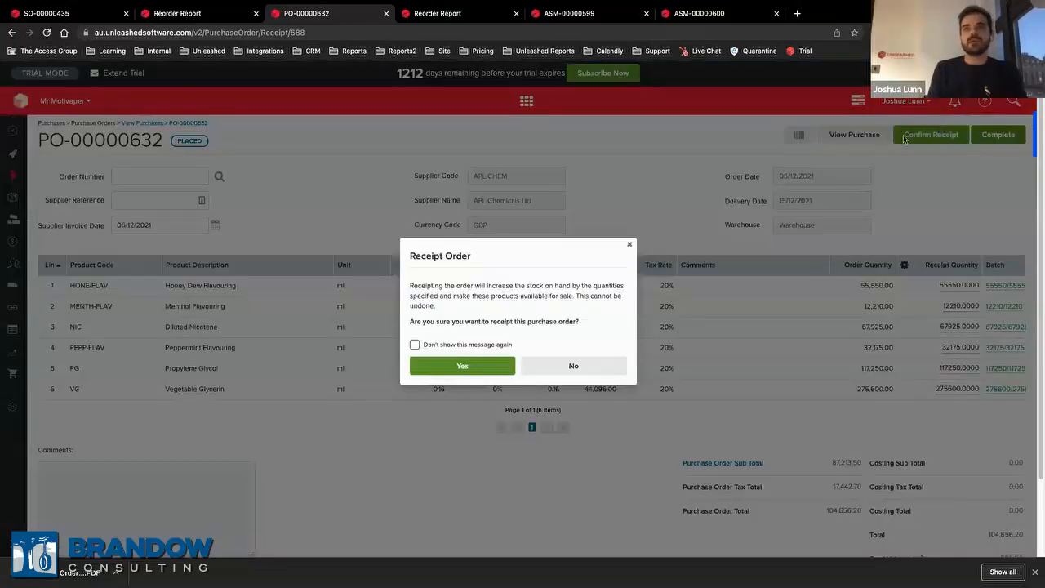
click(500, 368)
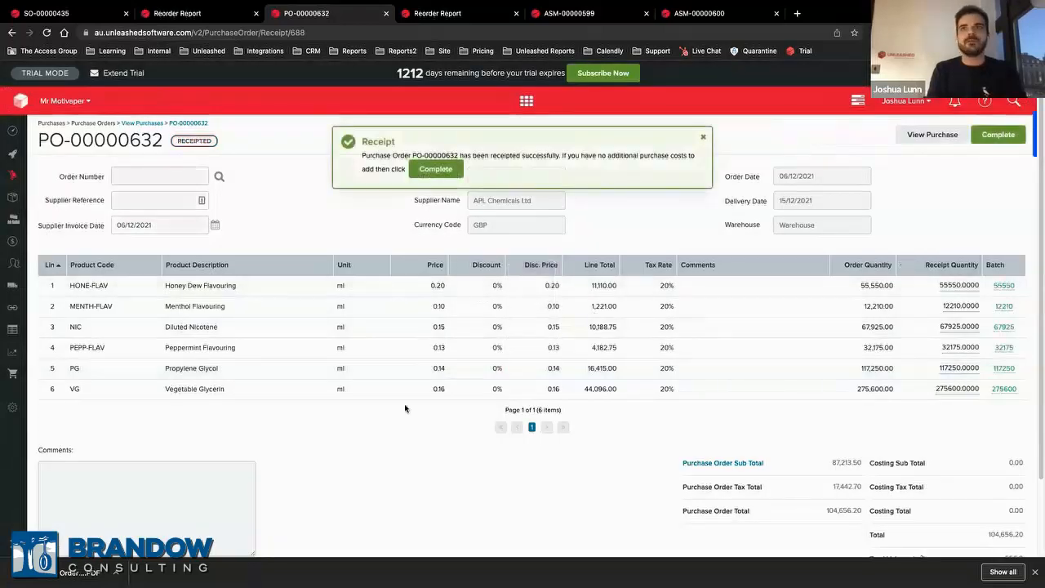
click(703, 137)
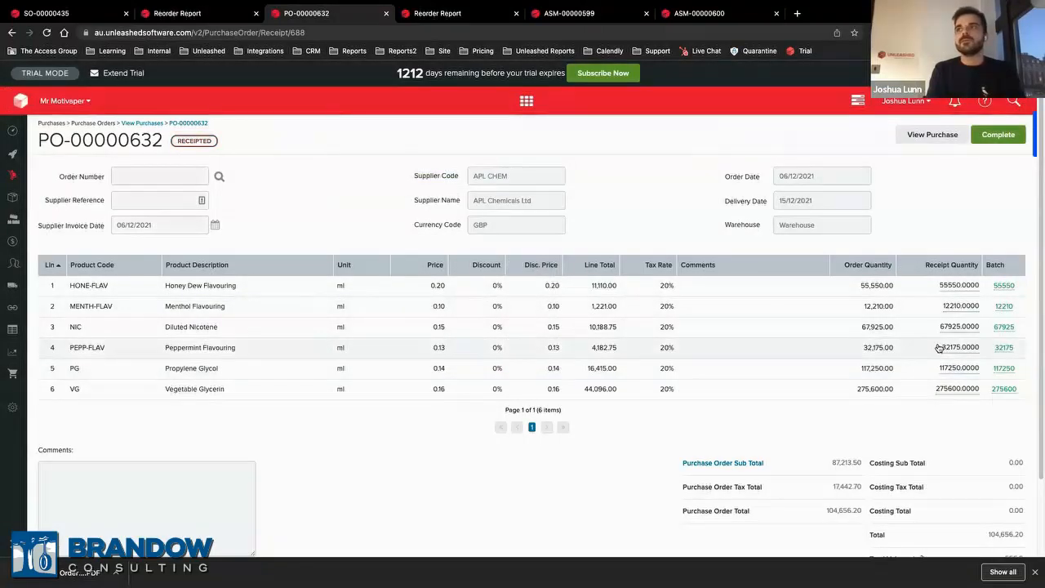
scroll(850, 456, down, 1)
scroll(851, 455, up, 2)
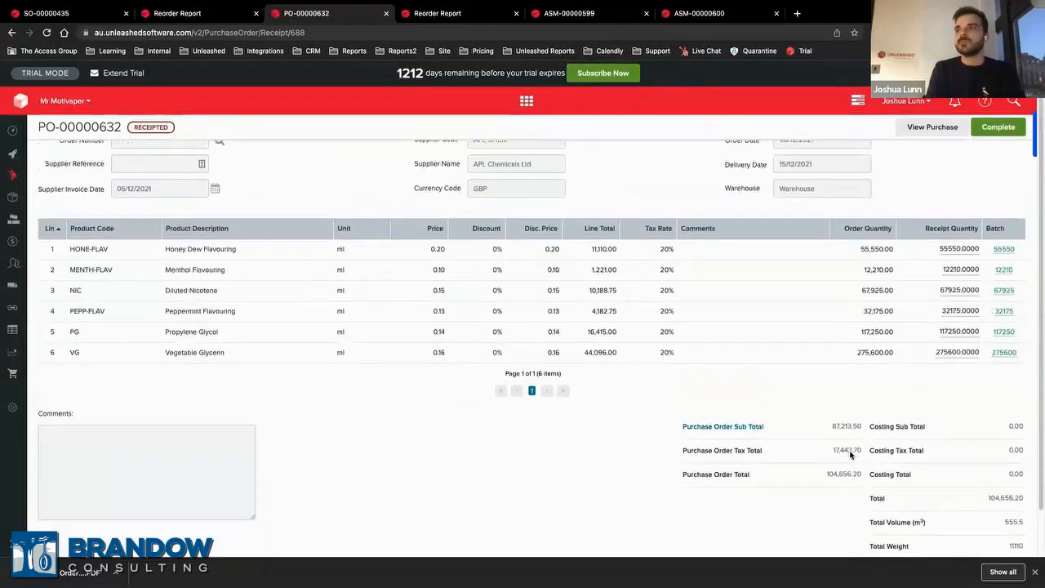
Open the receipted APL Chemicals Ltd purchase order from its receipt, dismiss the pack-size warning and review the order lines
drag(829, 224, 771, 227)
click(931, 134)
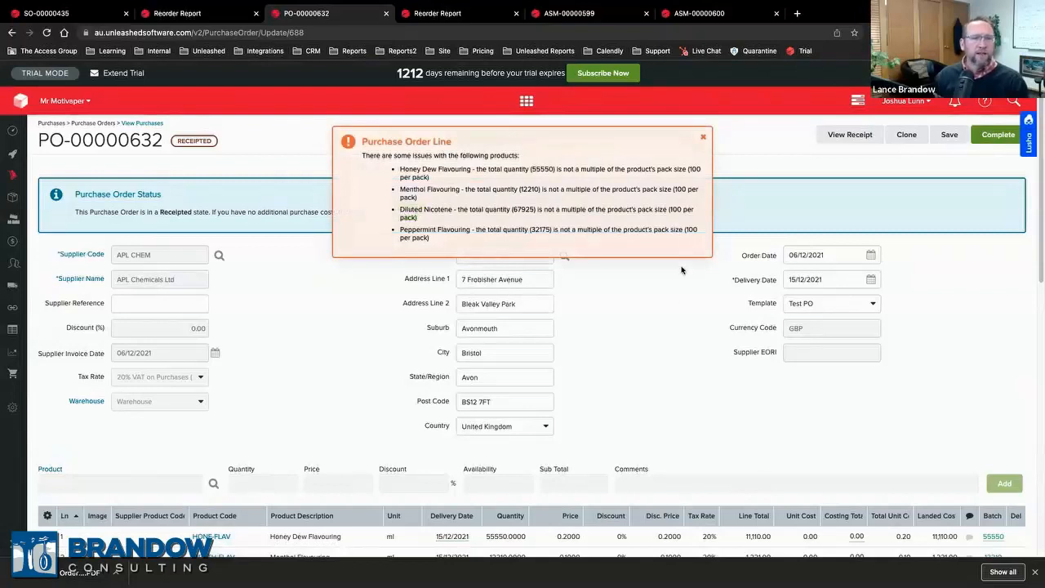
click(702, 139)
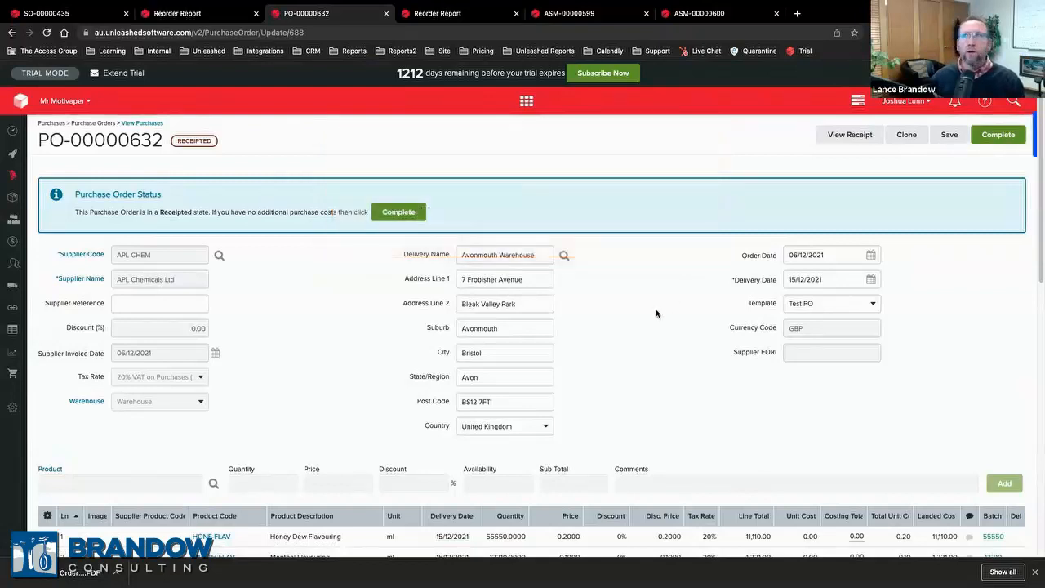
scroll(658, 310, down, 3)
scroll(656, 313, down, 3)
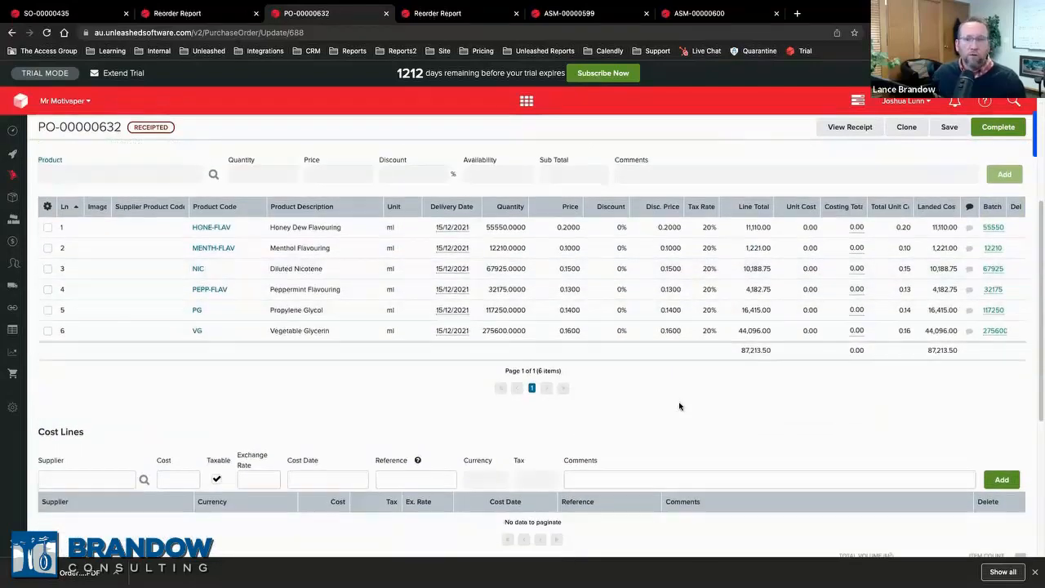
scroll(679, 406, up, 5)
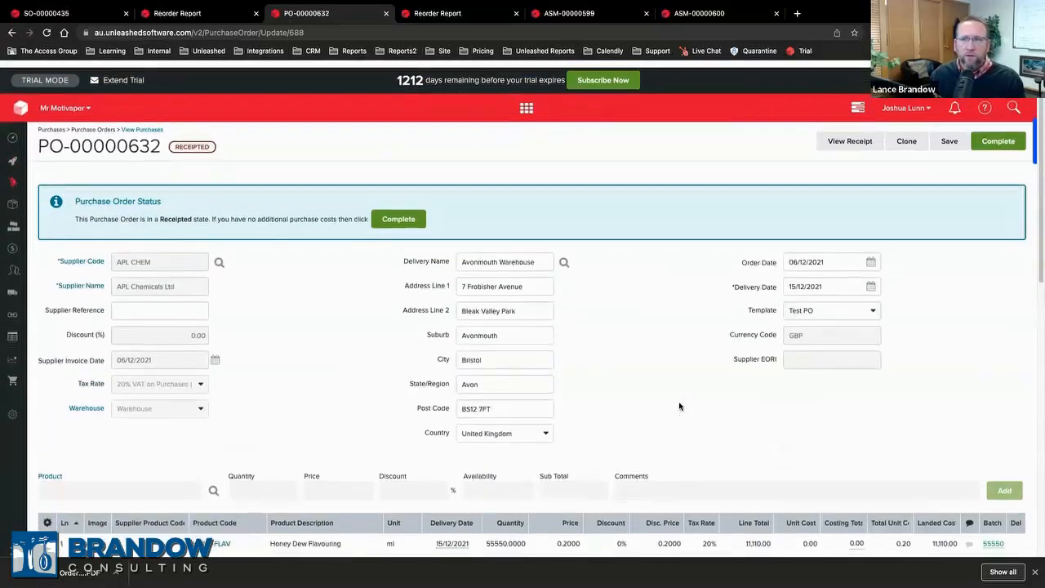
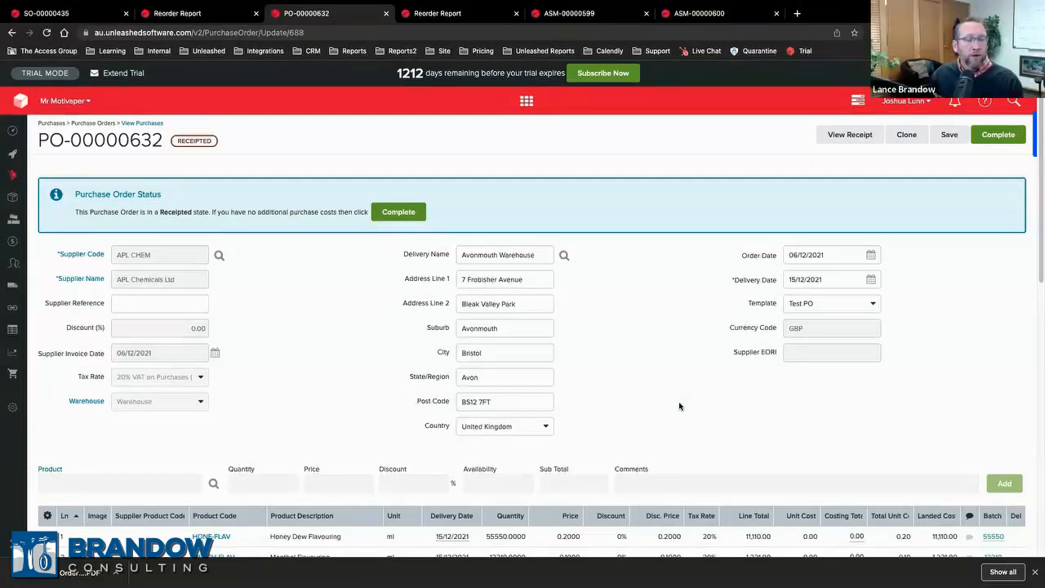
Examine the purchase order's Cost Lines section, where additional supplier costs can be entered
click(1034, 572)
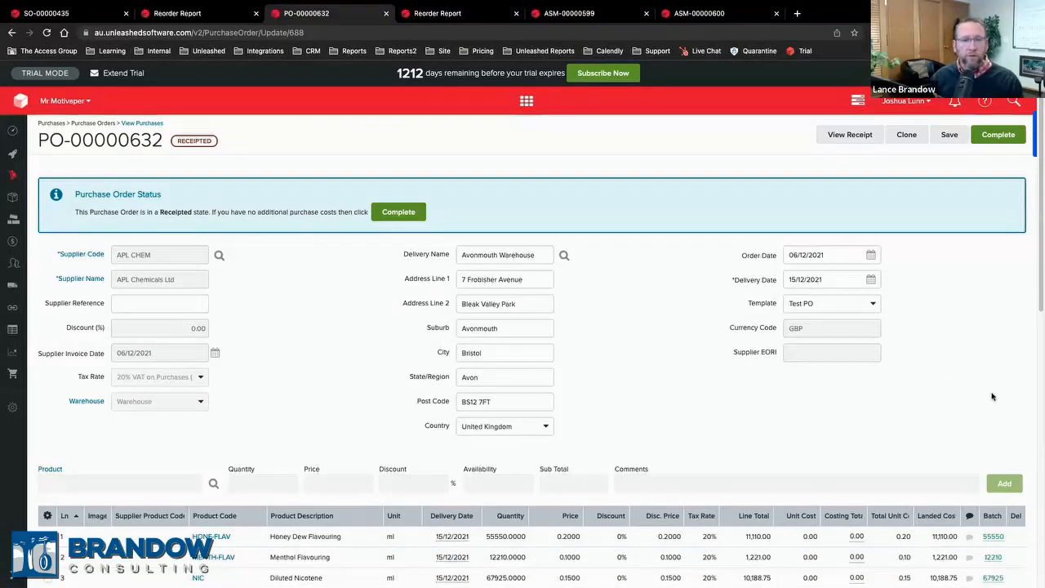
scroll(1025, 413, down, 2)
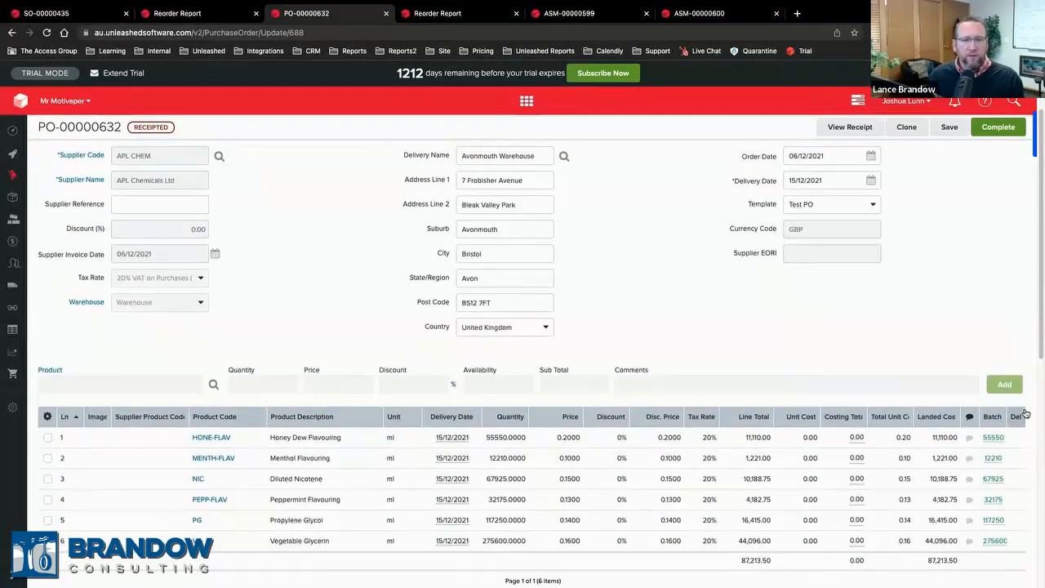
scroll(1025, 412, down, 5)
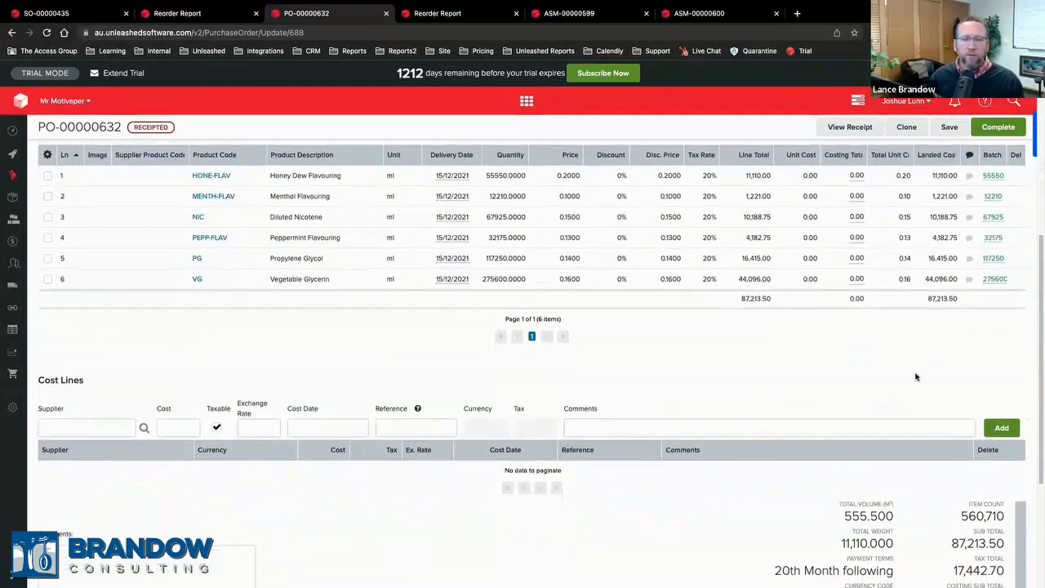
click(97, 429)
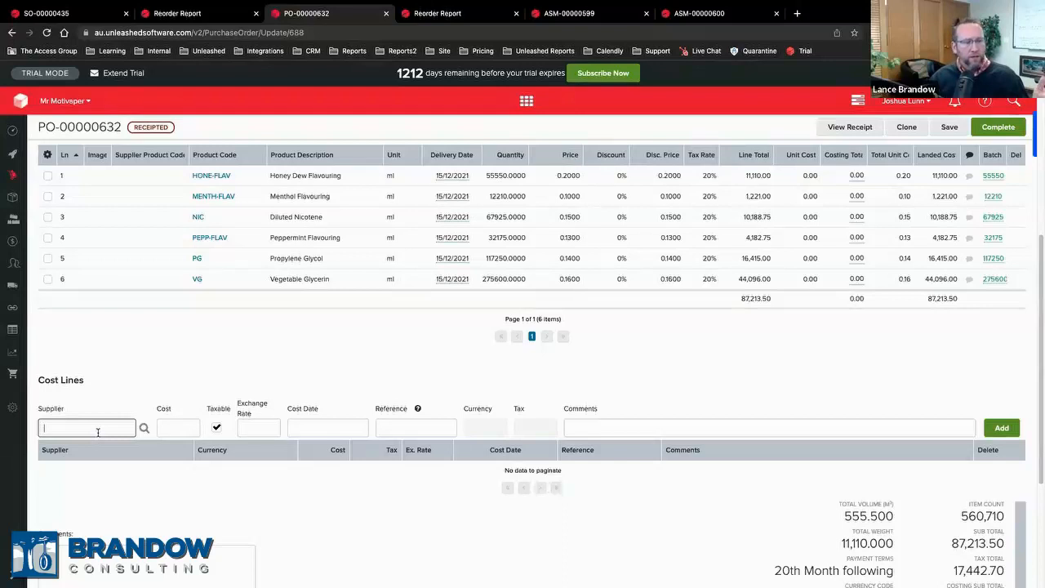
Complete the APL Chemicals Ltd purchase order and dismiss the notification
scroll(368, 414, up, 5)
click(989, 139)
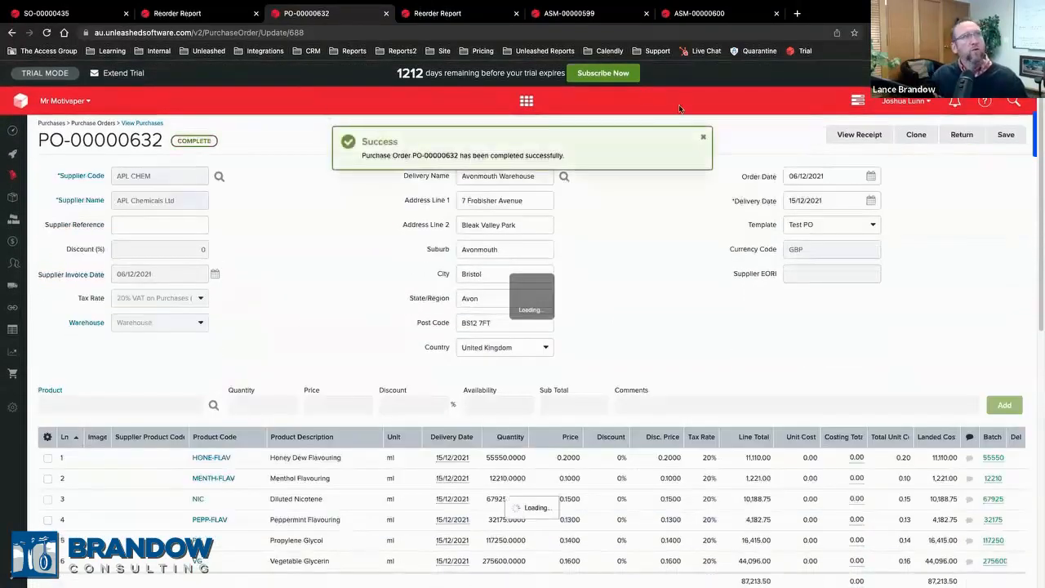
click(702, 136)
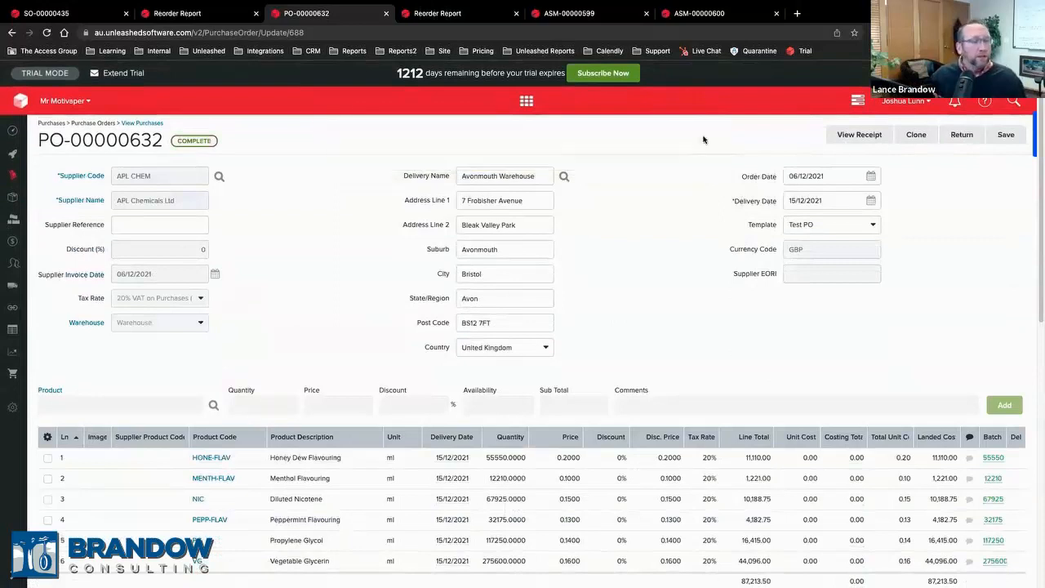
On assembly ASM-00000599, set the Minty Paradise Liquid quantity to 90 and assign the oldest batch numbers to the components
click(587, 14)
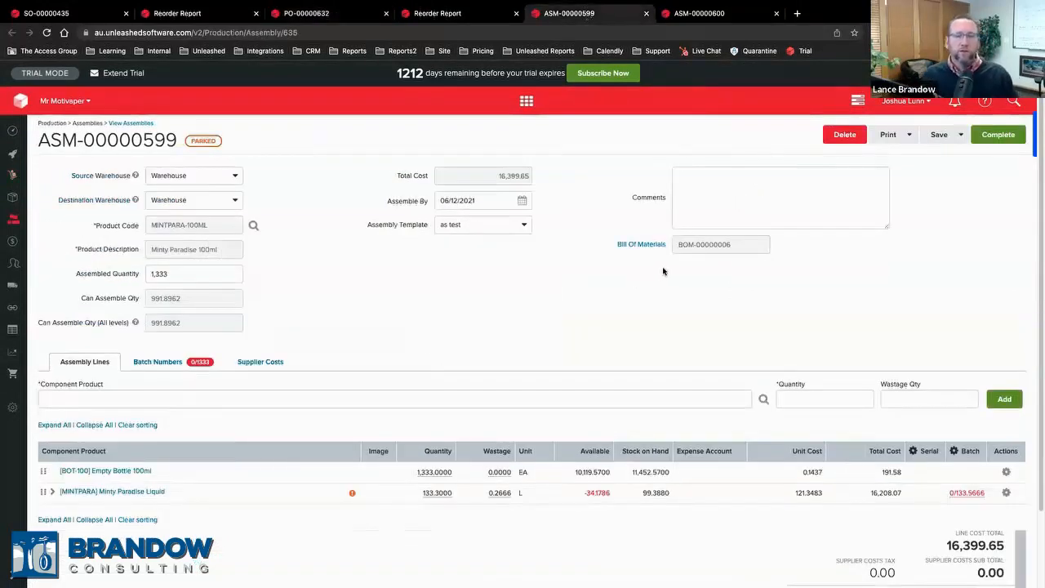
click(443, 494)
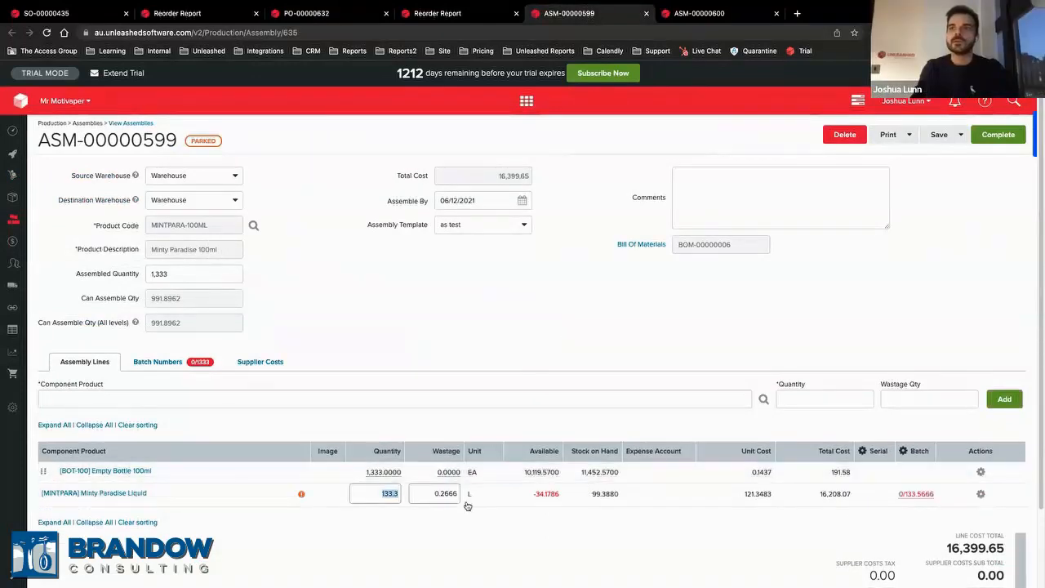
text(90)
key(Return)
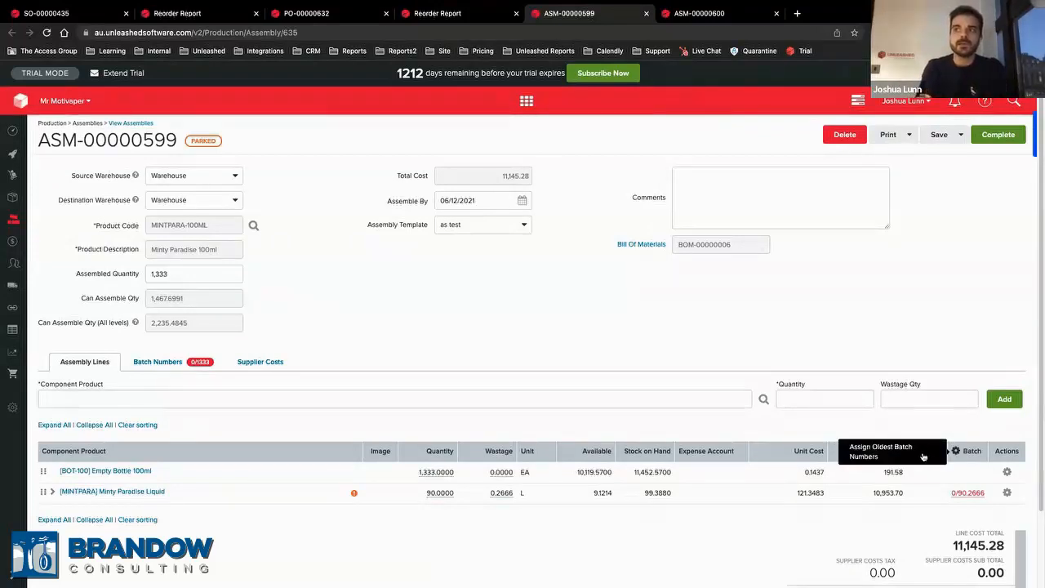
click(924, 456)
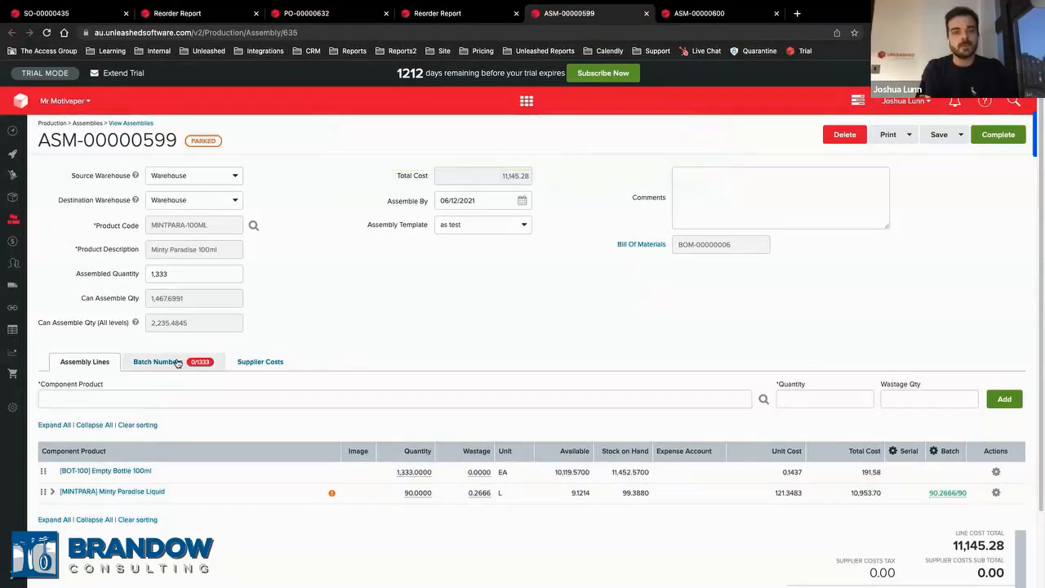
Enter batch number 234875234 with expiry date 28/04/2022 for the assembled Minty Paradise 100ml
click(177, 362)
click(346, 420)
text(234875234)
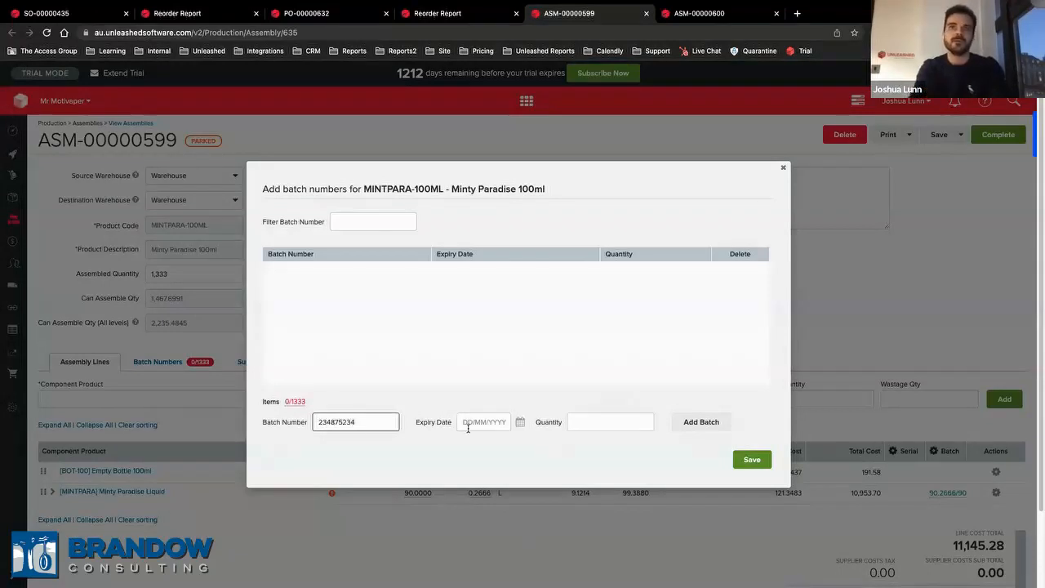
click(470, 423)
click(567, 441)
click(566, 441)
click(566, 441)
click(567, 441)
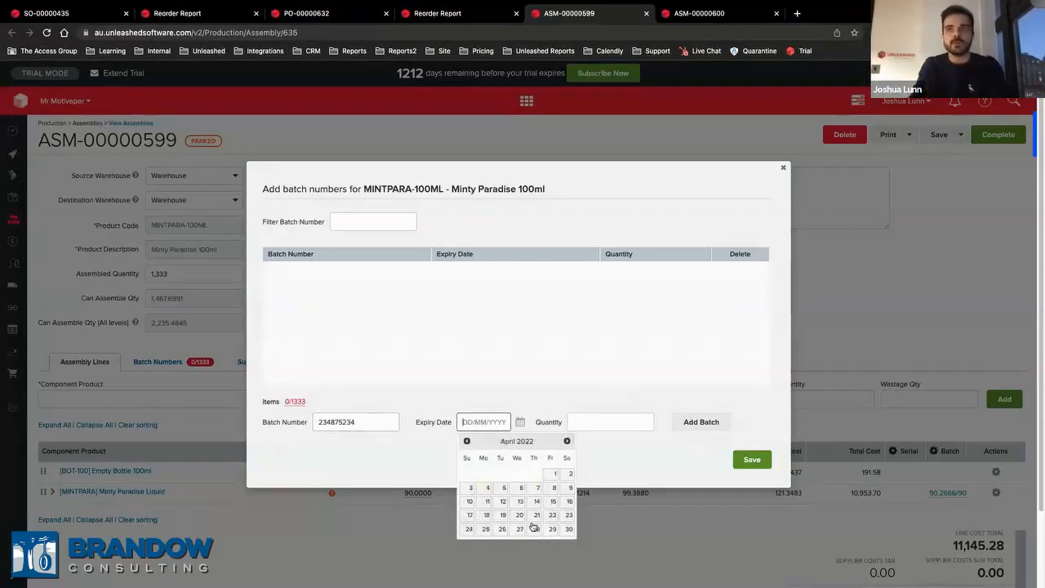
click(536, 528)
Set the Minty Paradise 100ml batch quantity to 1333, then add the batch and save it
double_click(302, 402)
click(585, 421)
text(1333)
click(701, 422)
click(752, 459)
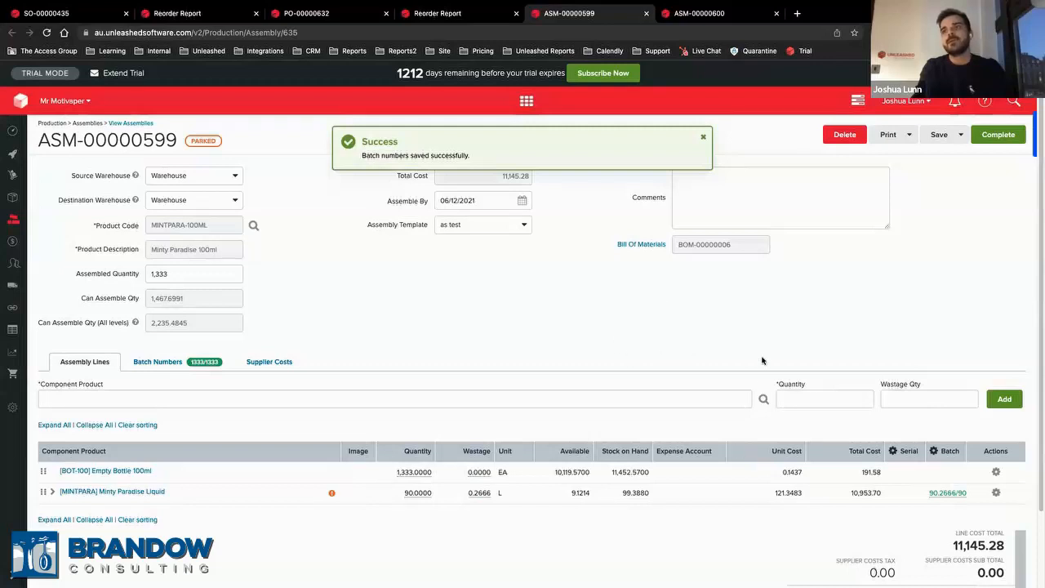
click(701, 135)
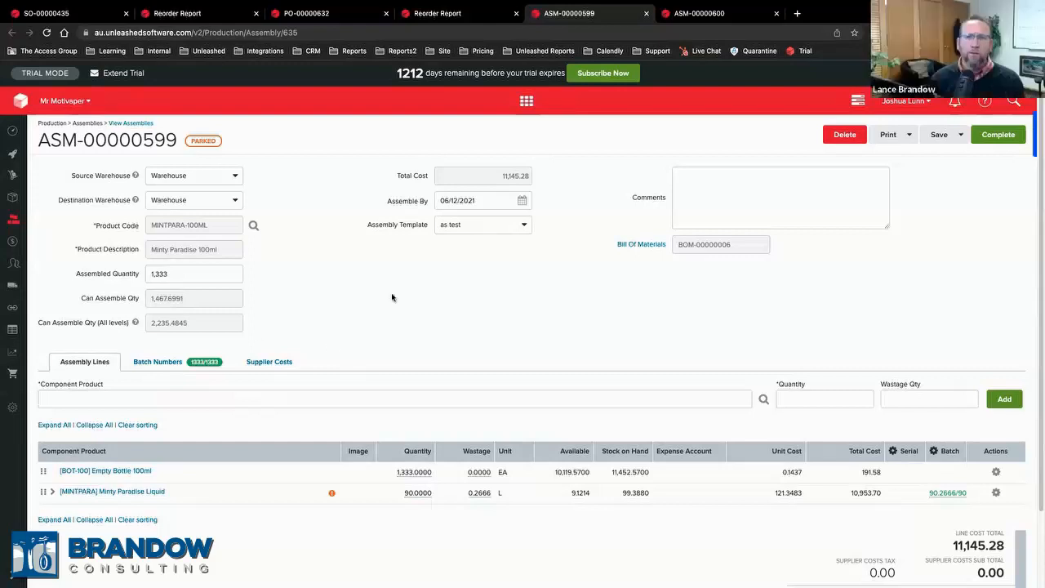
Choose DPD as the supplier for a new supplier cost on the assembly
scroll(412, 292, down, 2)
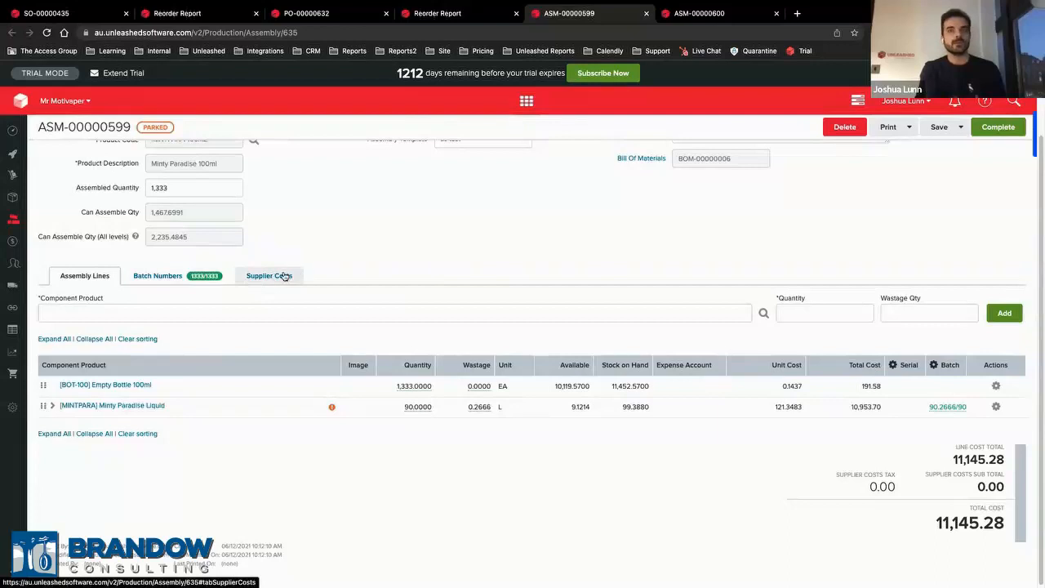
click(276, 276)
click(77, 373)
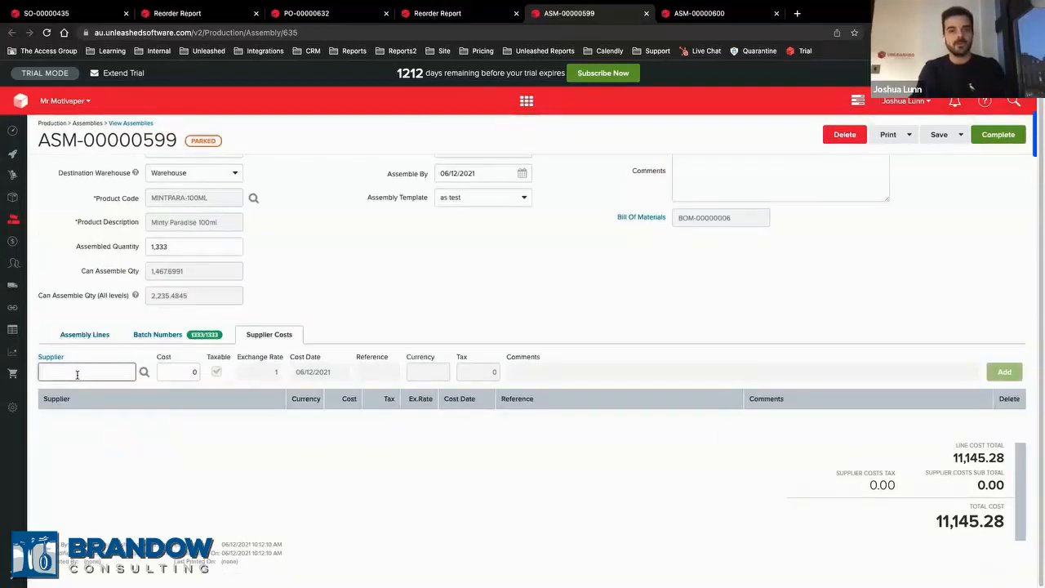
text(3PL)
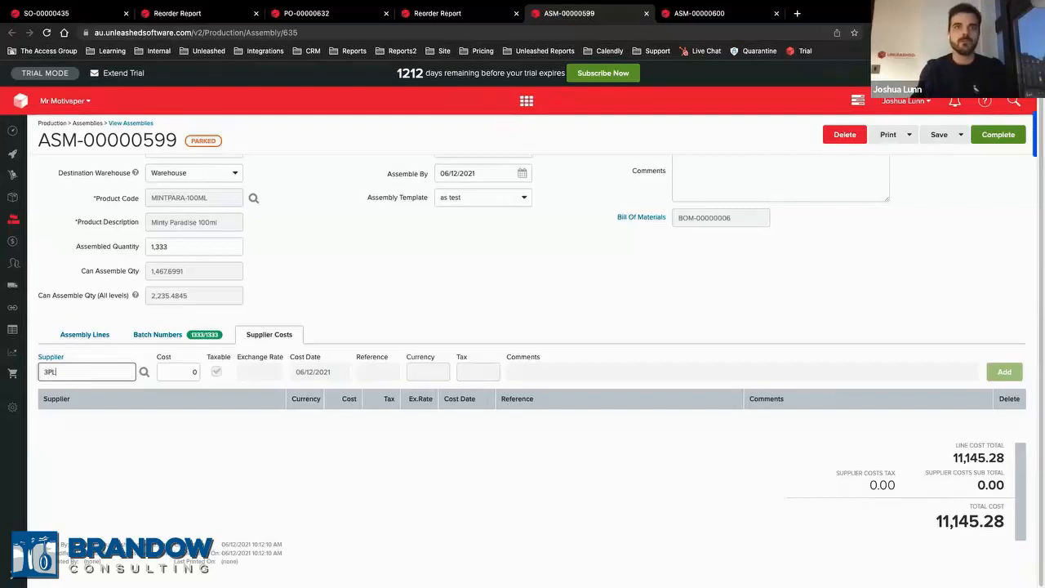
key(BackSpace)
key(BackSpace)
key(BackSpace)
text(DPD)
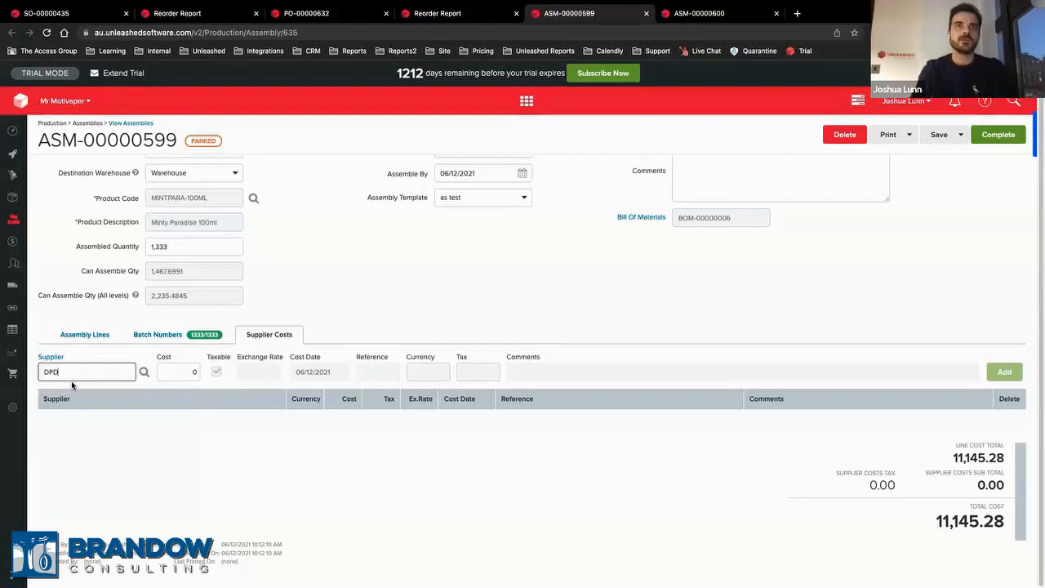
click(50, 389)
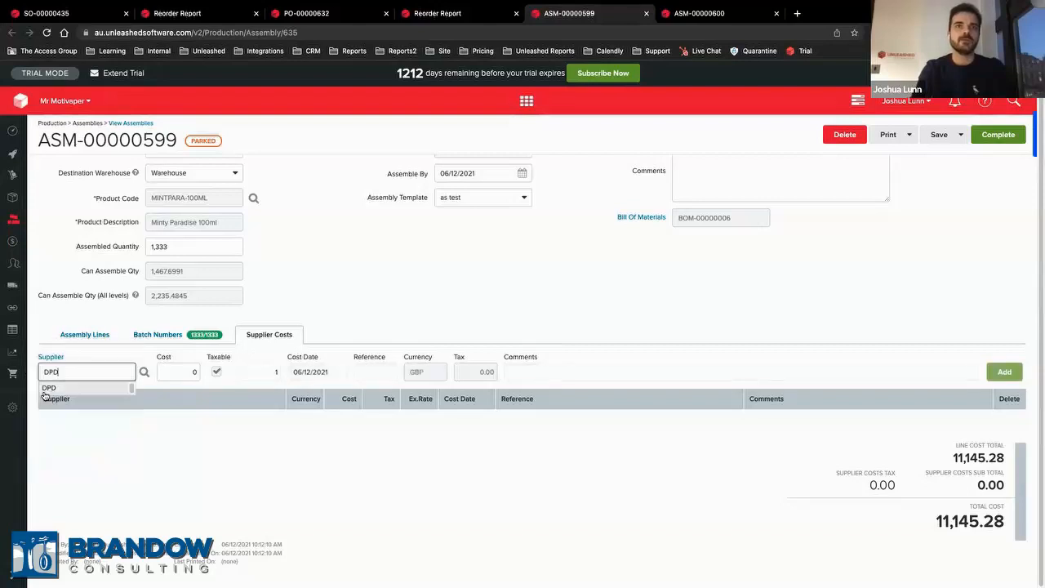
Set the DPD supplier cost to 1000 with the comment "Assembly" and add the cost line
click(181, 369)
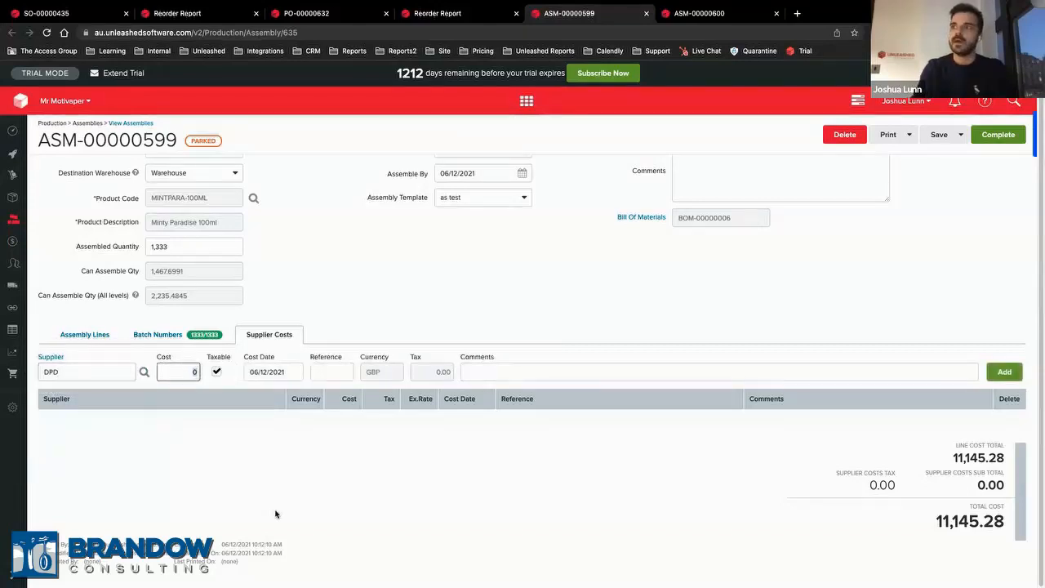
key(BackSpace)
text(1000)
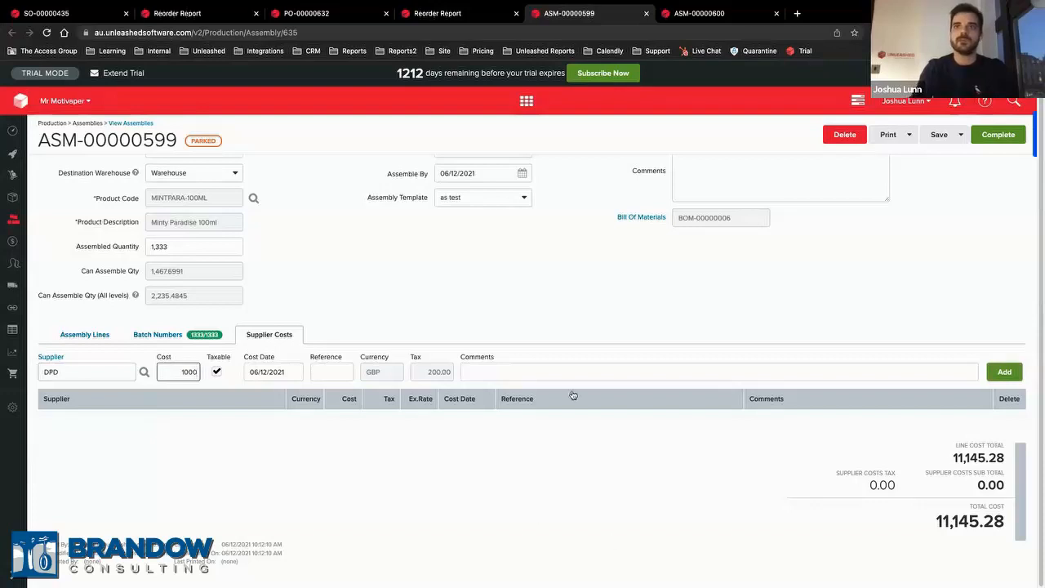
click(537, 371)
text(Assembly)
click(1010, 372)
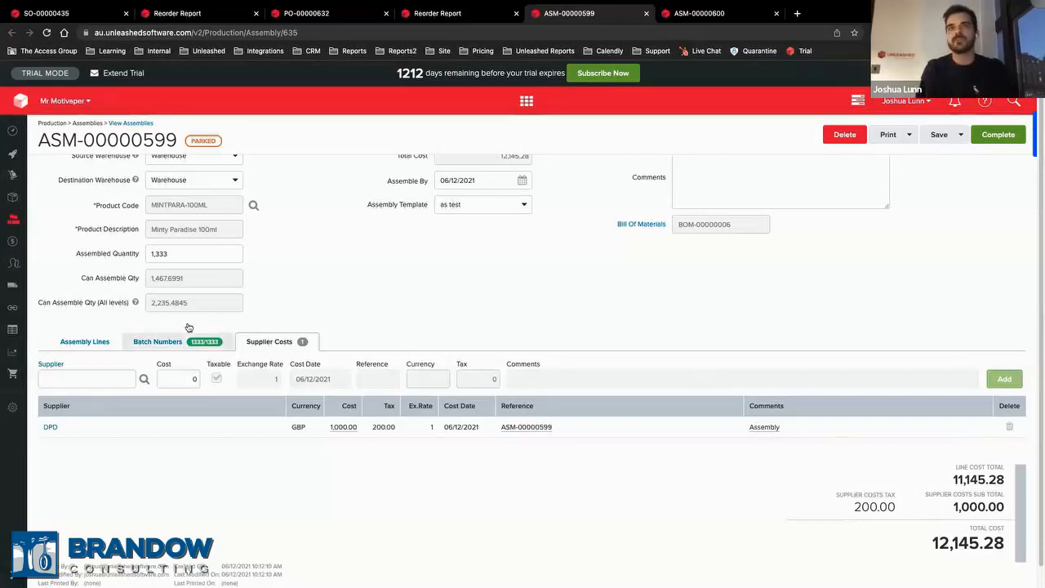
Add the component Labour - One Hour with a quantity of 20 to the assembly lines
click(85, 341)
click(212, 381)
text(LABOUR)
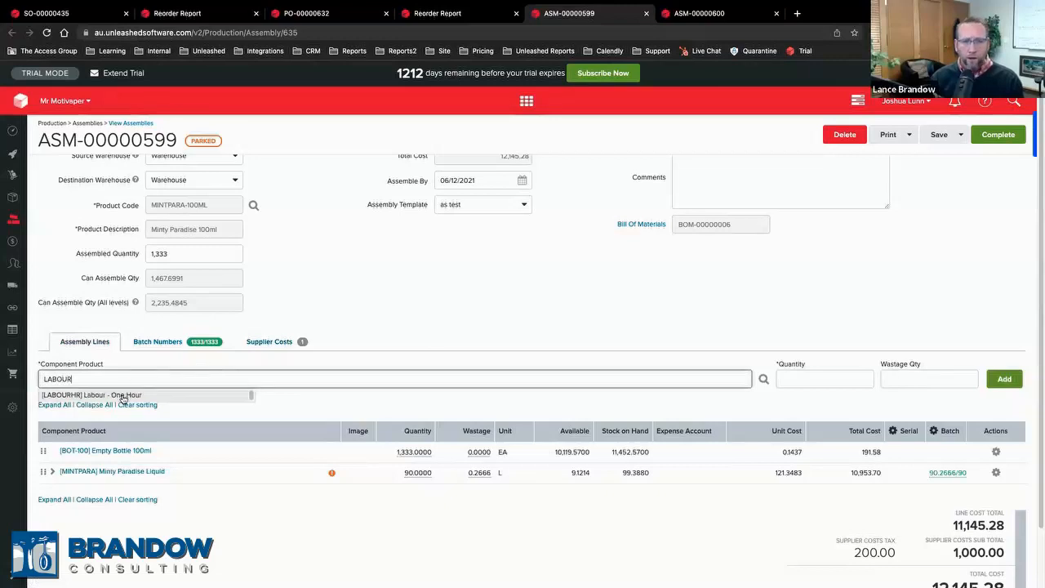
click(124, 396)
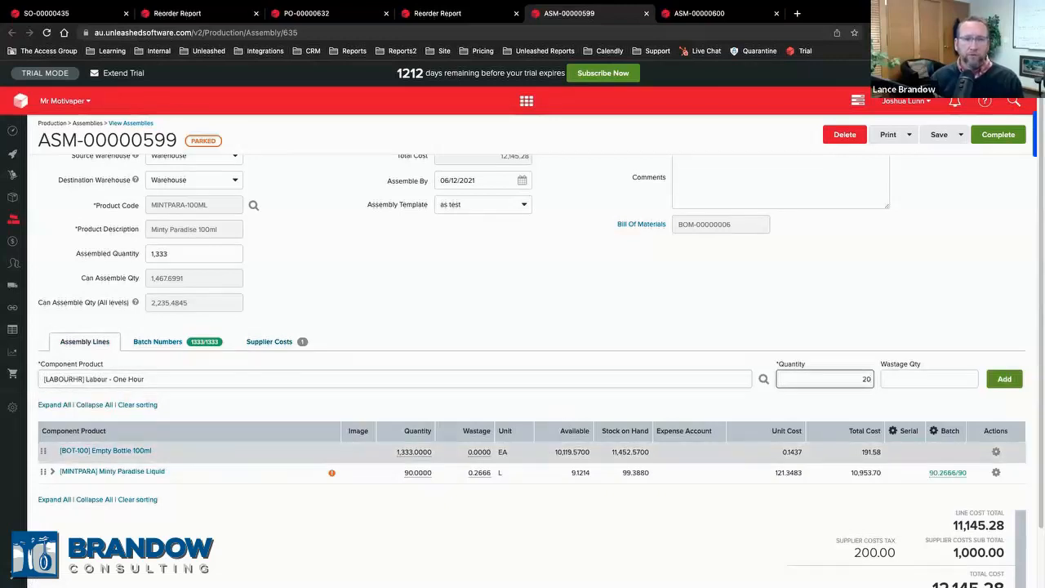
key(Return)
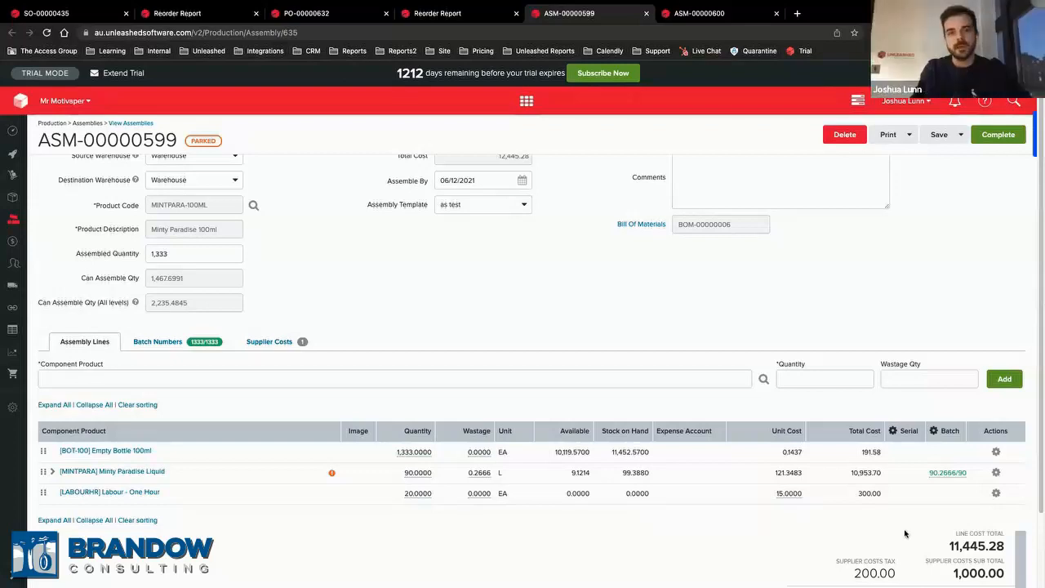
Set the Empty Bottle 100ml component quantity to 1200 and close the line editing
scroll(963, 275, up, 1)
scroll(973, 257, down, 1)
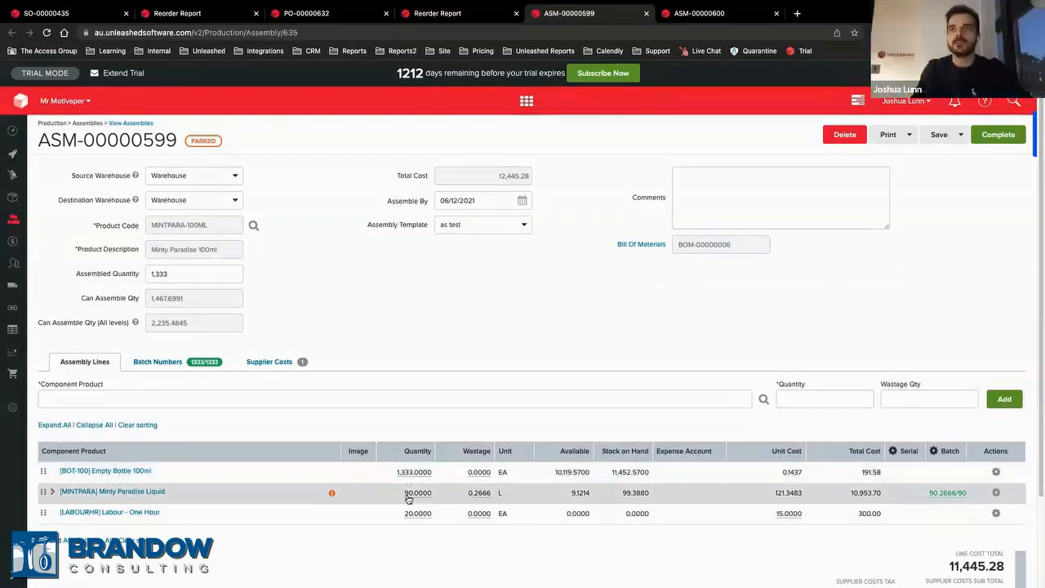
click(411, 473)
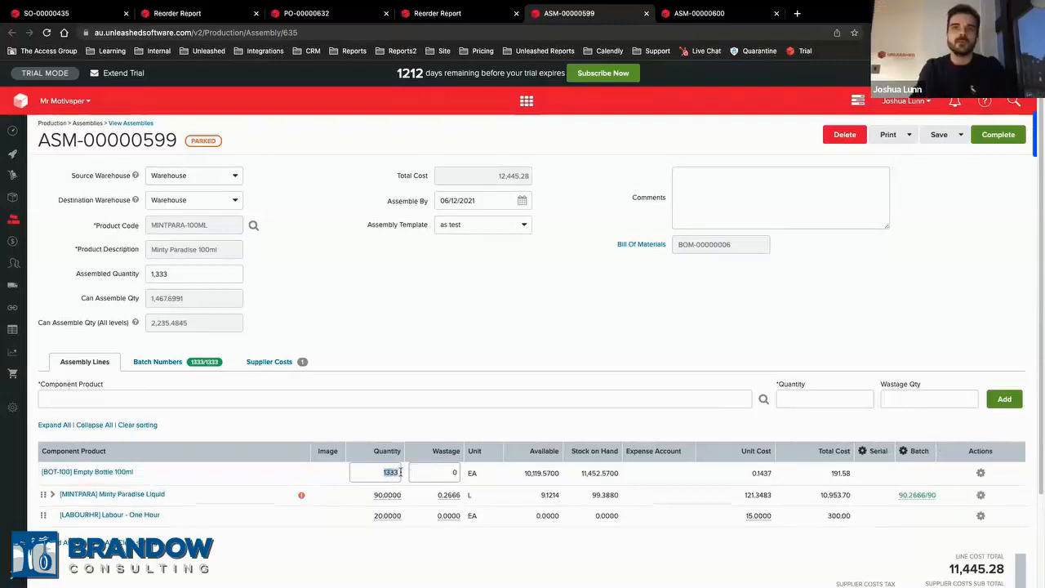
text(1200)
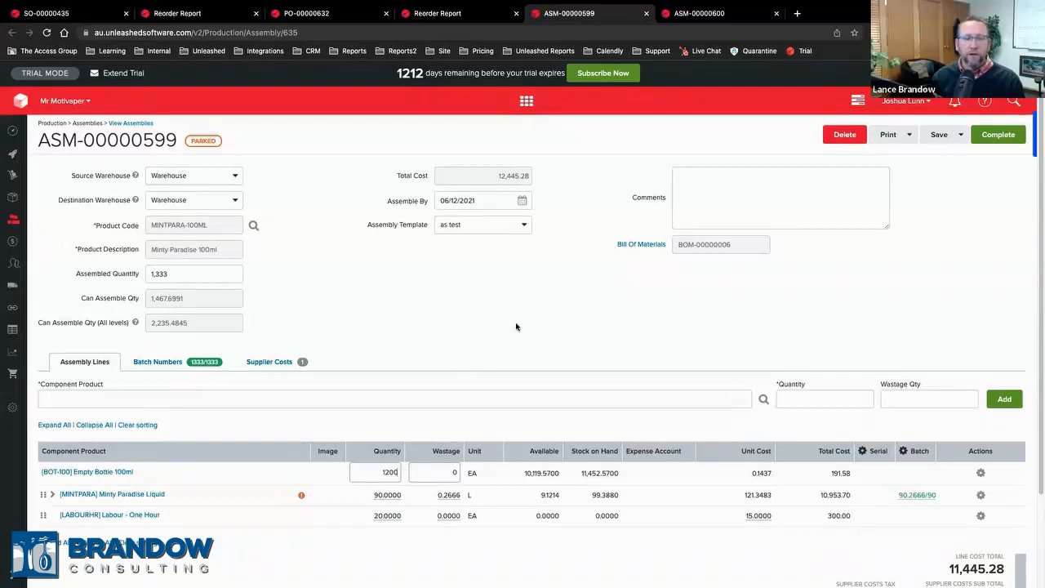
key(Return)
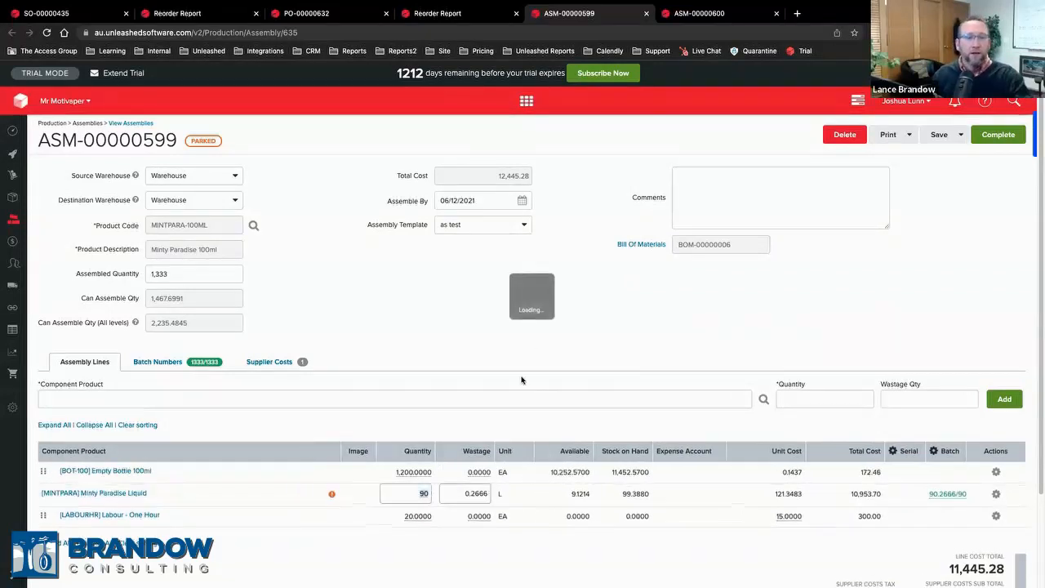
key(Return)
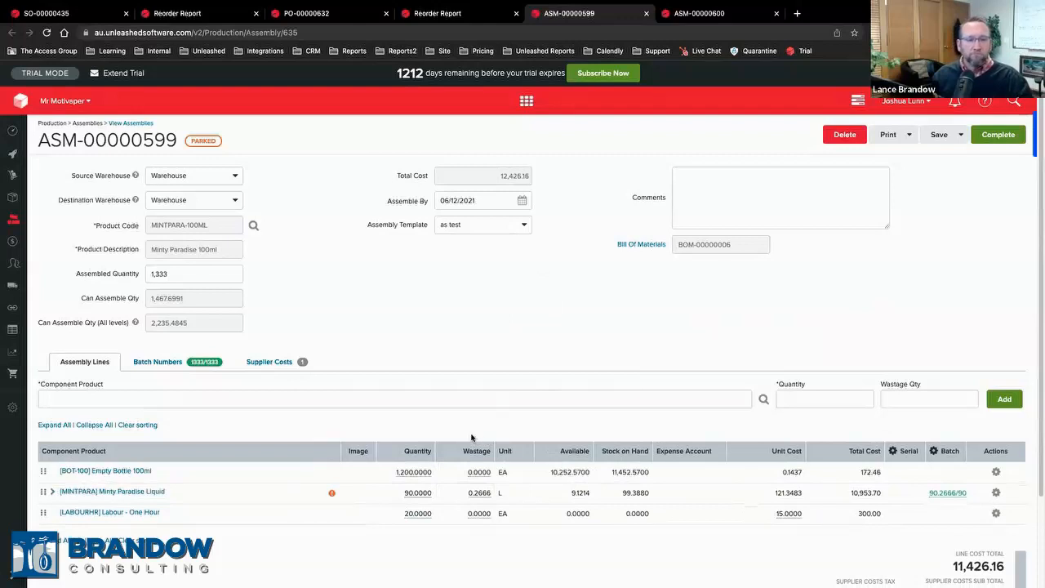
Set the Minty Paradise Liquid component's wastage to 5 and reassign batch numbers to cover the increased requirement
click(480, 494)
text(5)
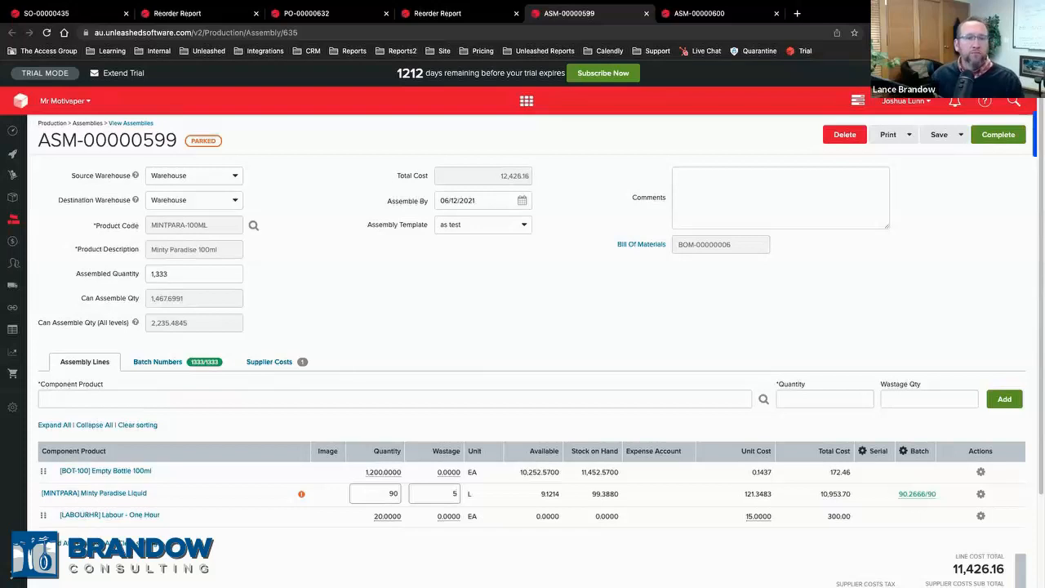
key(Tab)
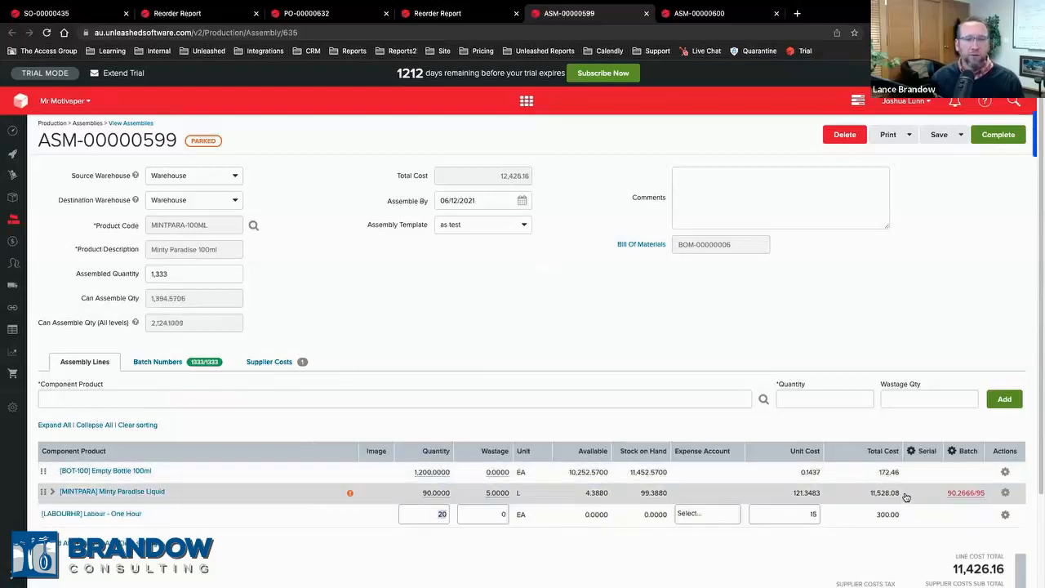
click(953, 449)
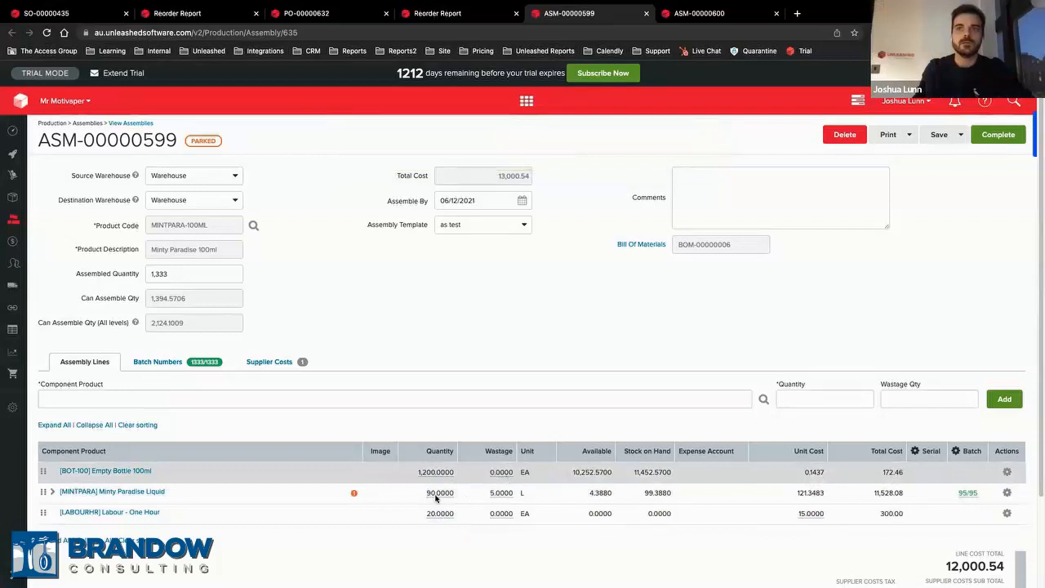
Try to complete the assembly ASM-00000599
click(995, 143)
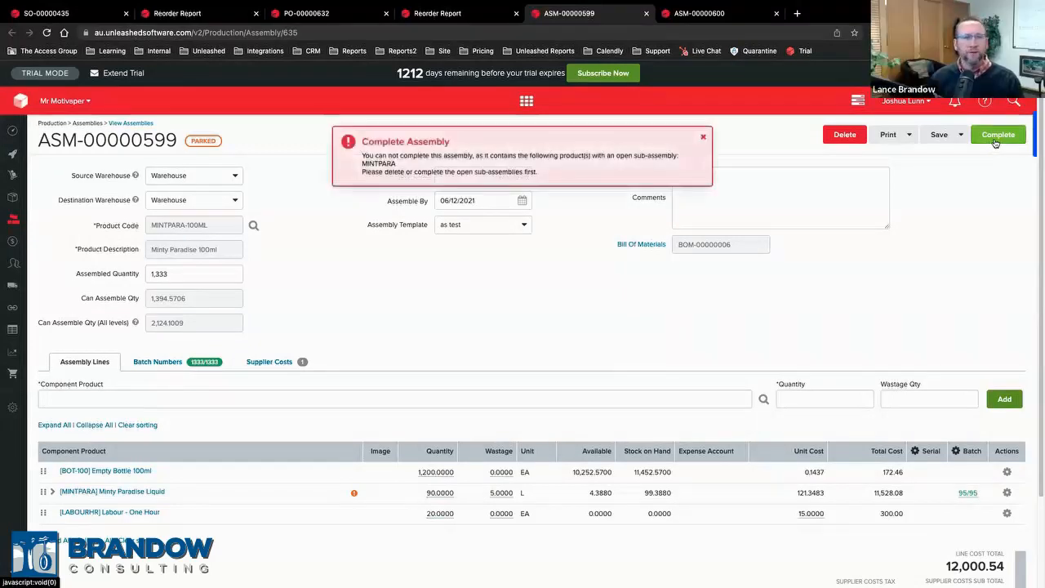
click(699, 137)
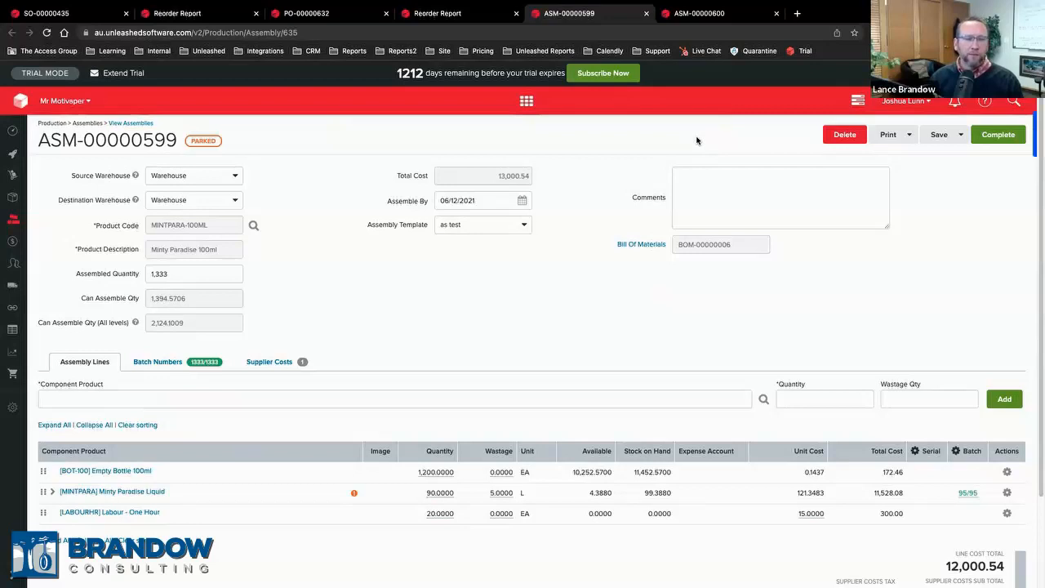
On sales order SO-00000435, set the MINTPARA-100ML line quantity to 1000 and assign the oldest batch numbers
click(80, 14)
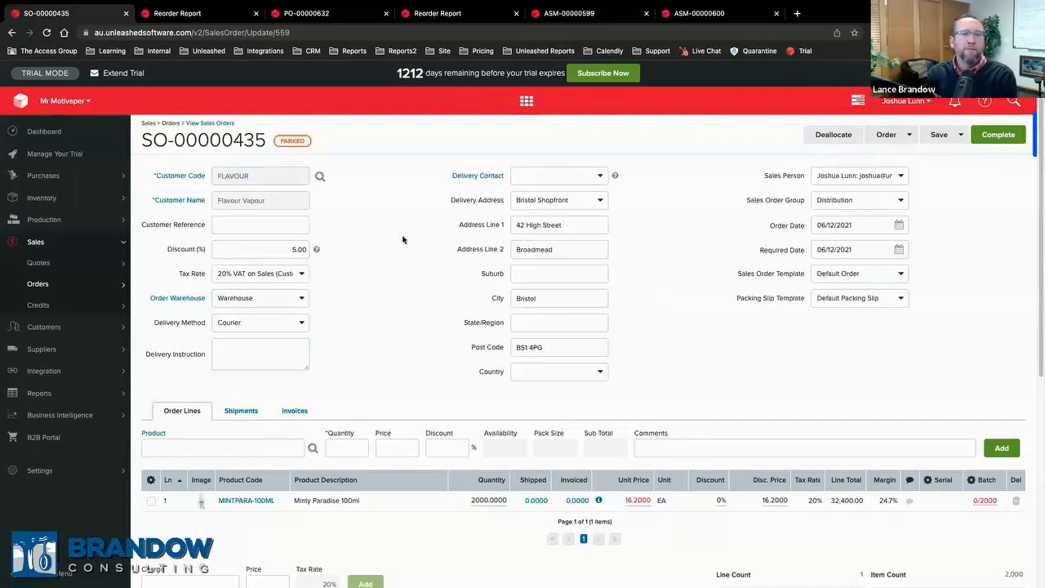
click(542, 10)
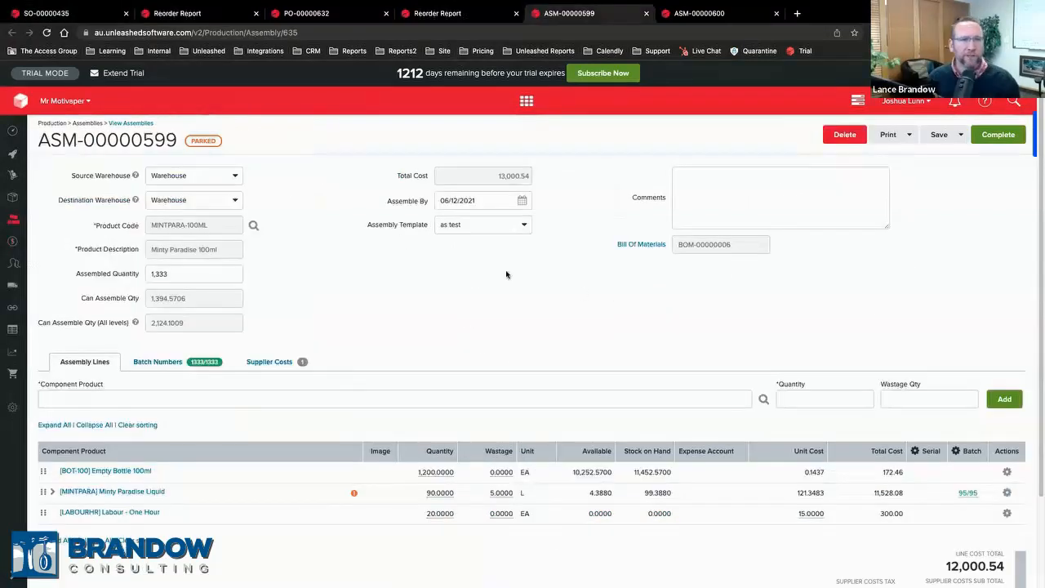
click(67, 14)
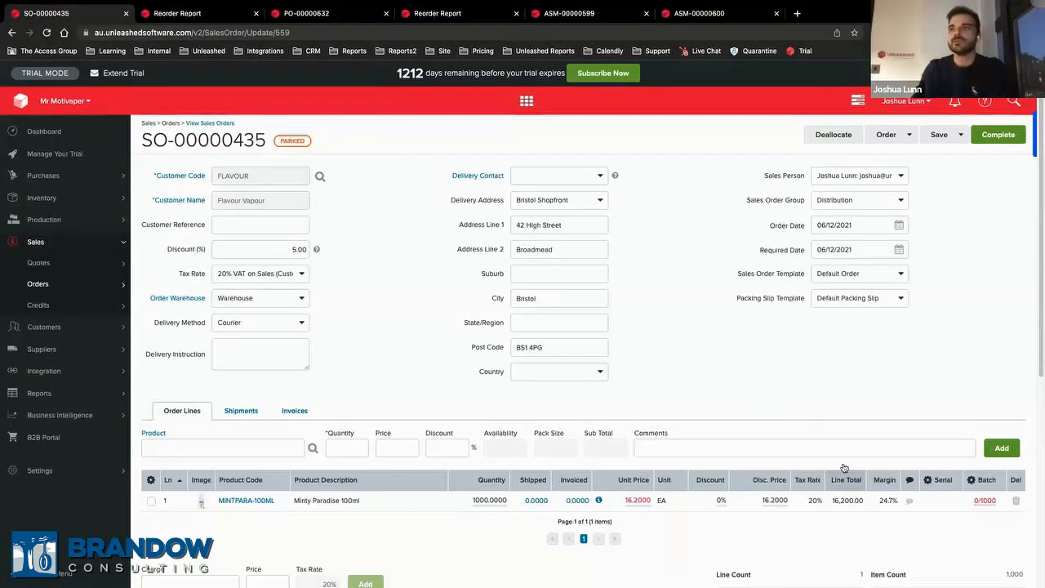
click(972, 482)
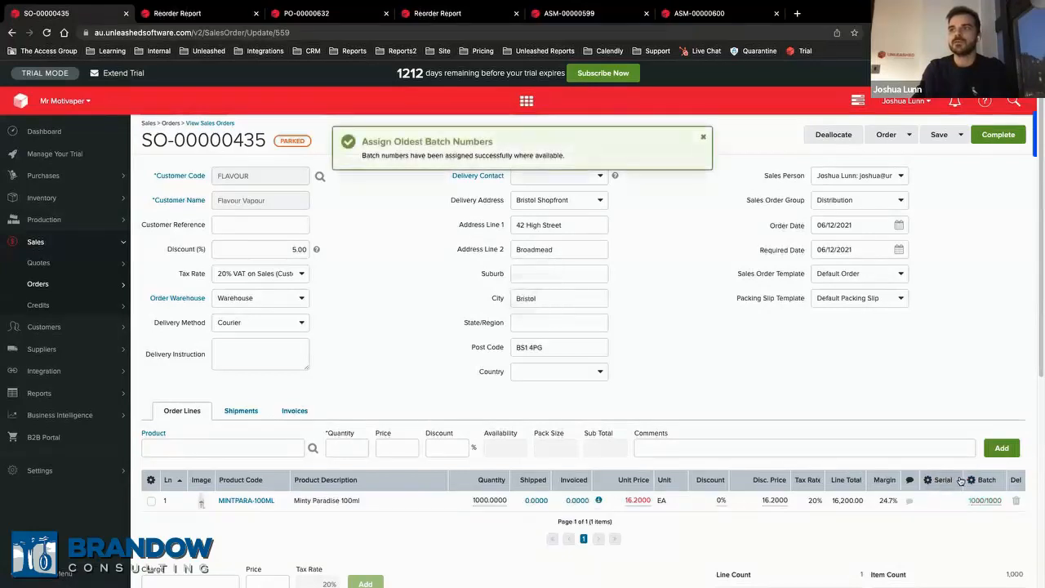
click(703, 136)
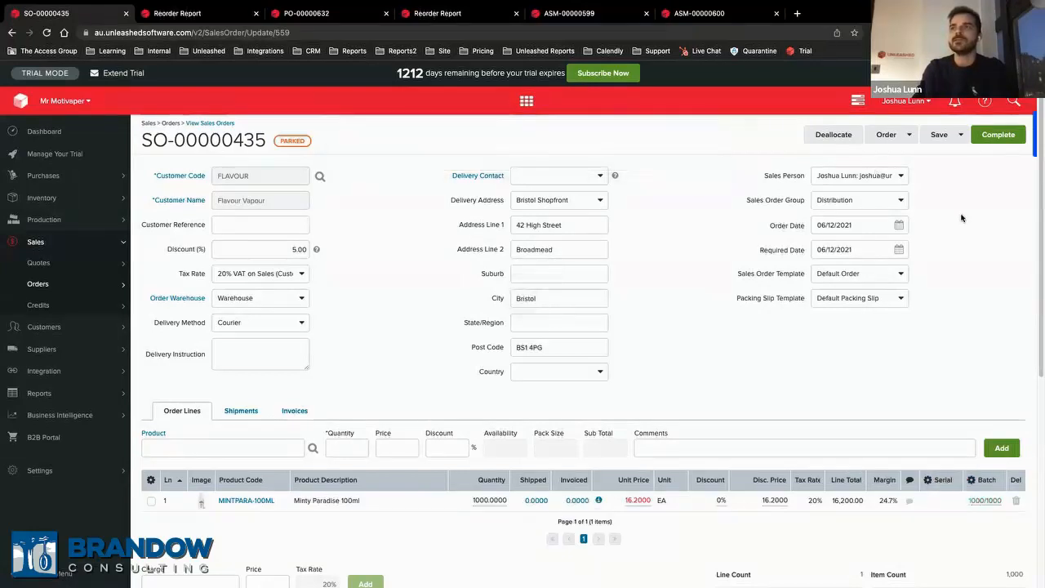
click(907, 133)
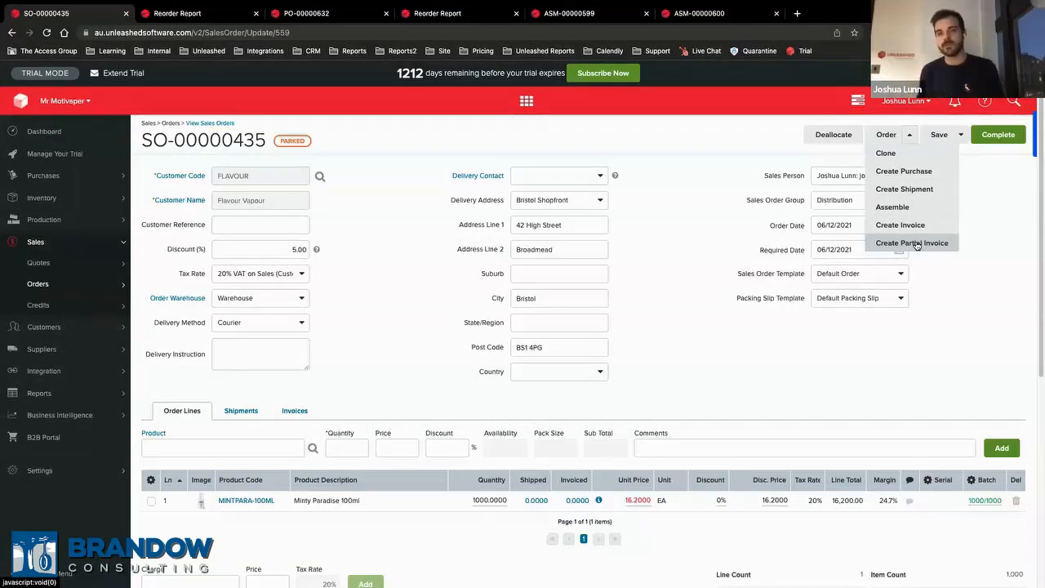
click(797, 364)
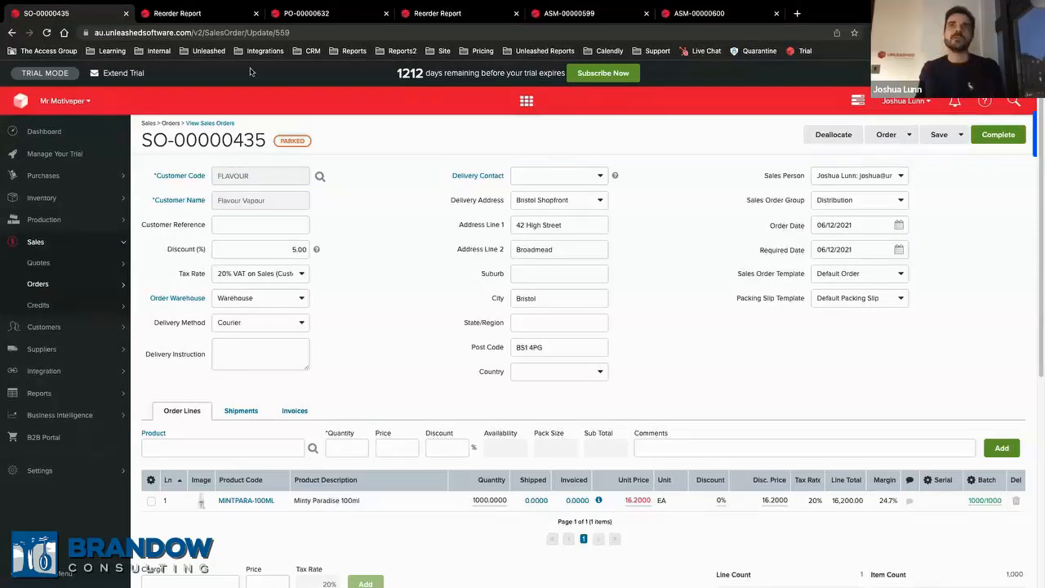
Open the sales orders list separately from the order and select all the listed open orders
middle_click(209, 124)
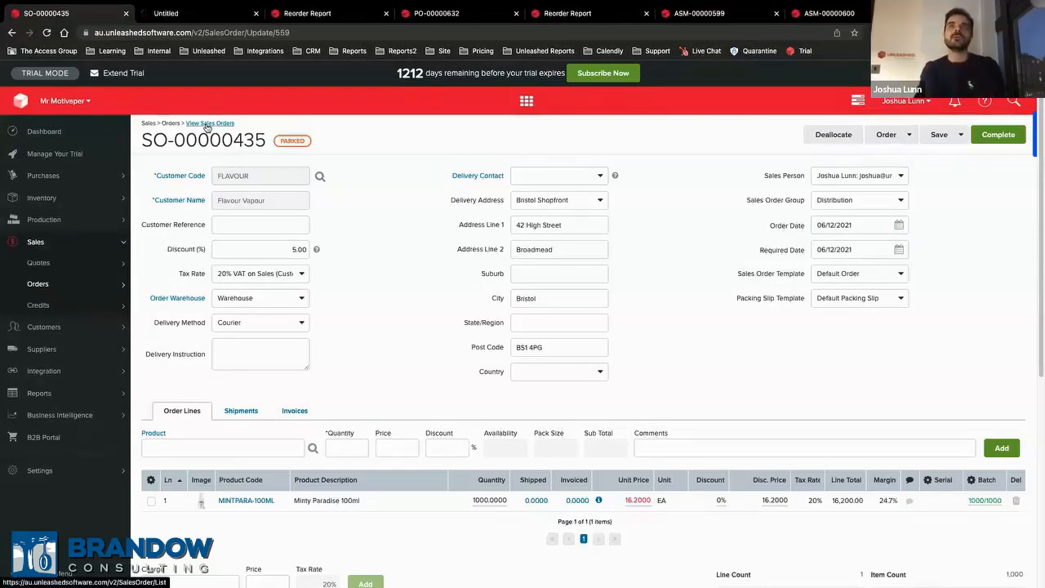
click(167, 14)
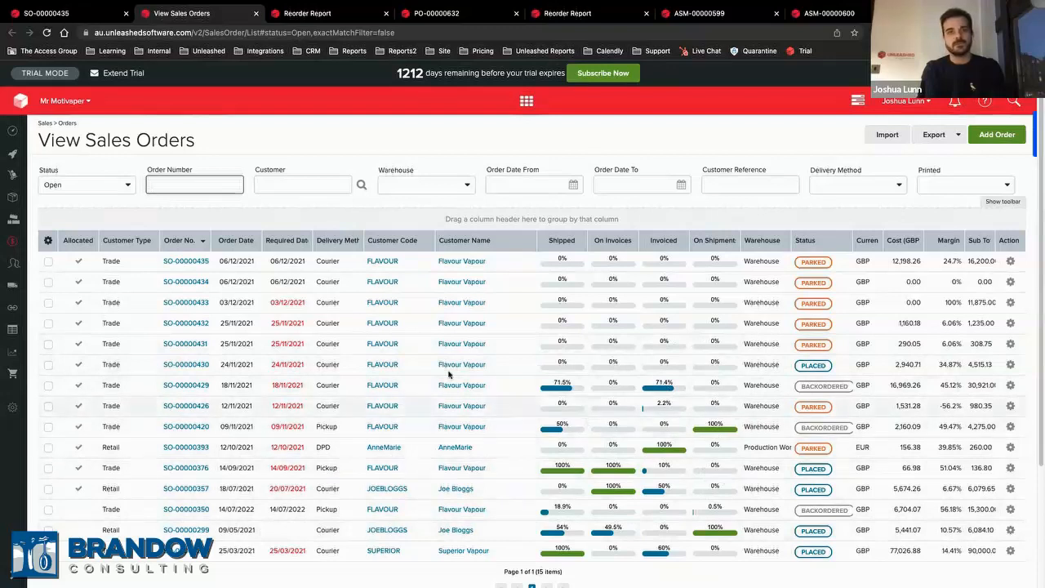
click(48, 240)
click(70, 239)
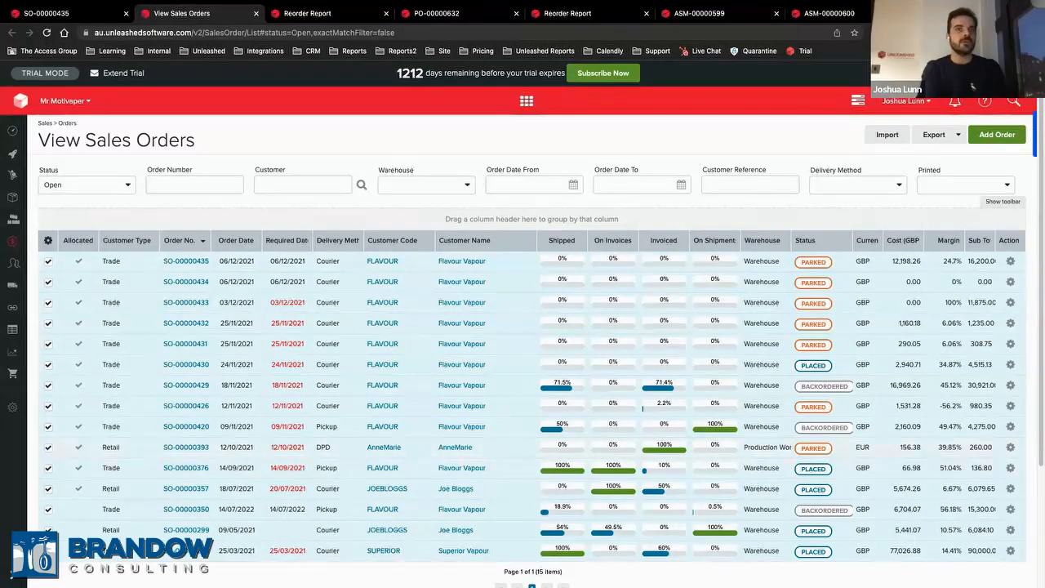
mouse_move(47, 297)
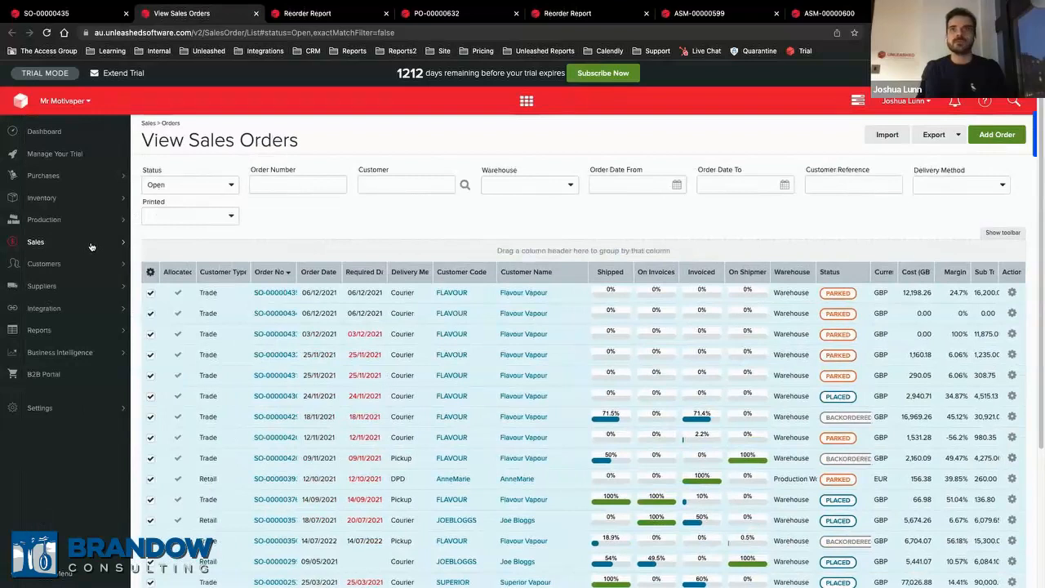
click(91, 246)
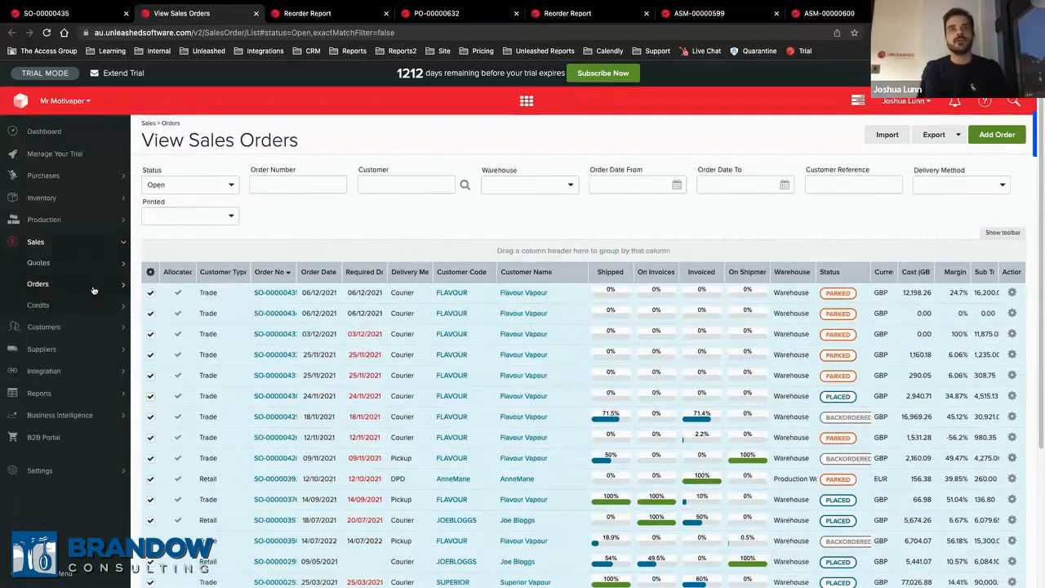
click(93, 290)
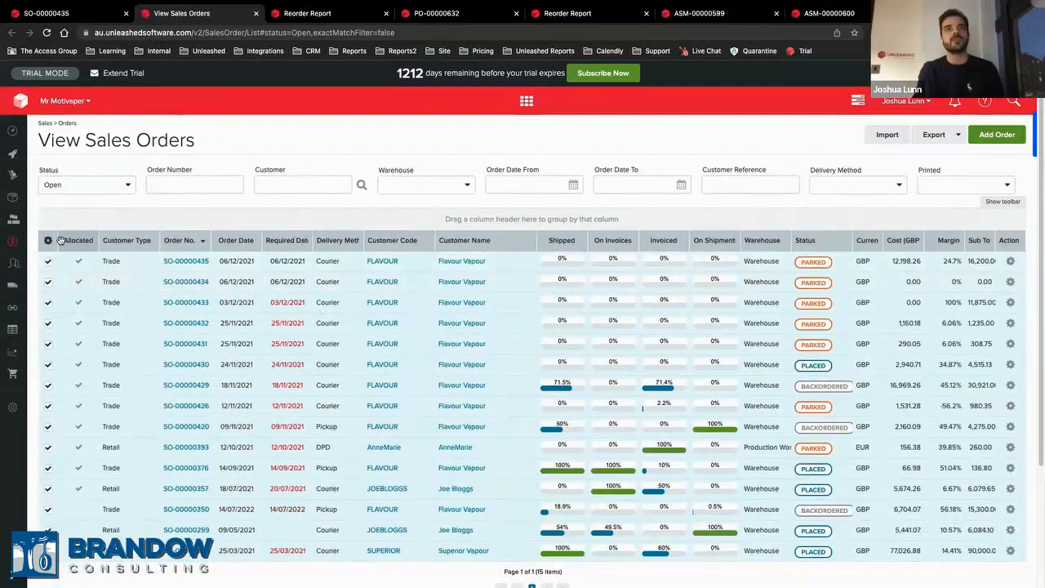
Review the document types available for bulk printing the selected sales orders
click(47, 240)
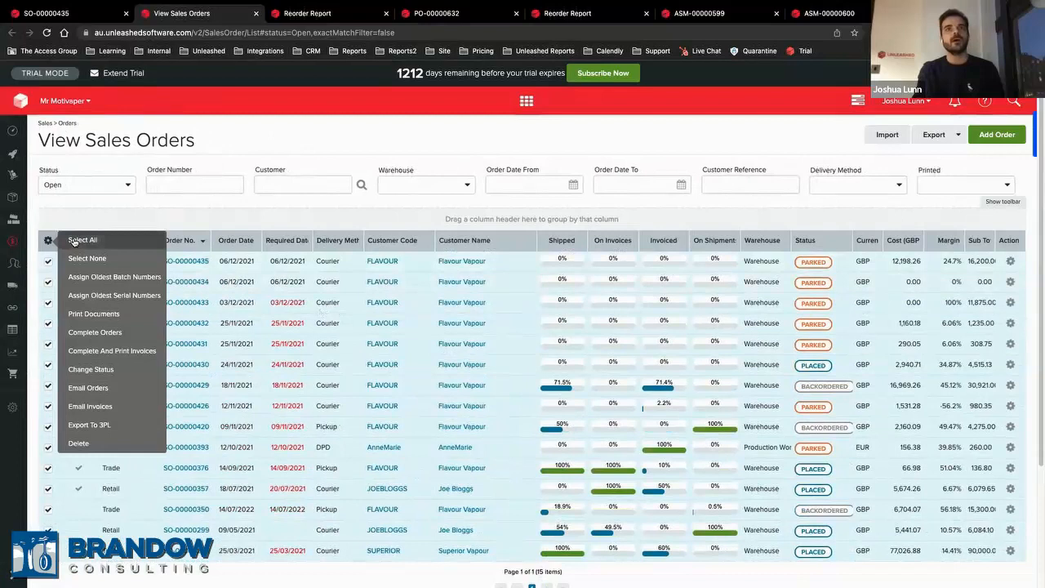
click(94, 316)
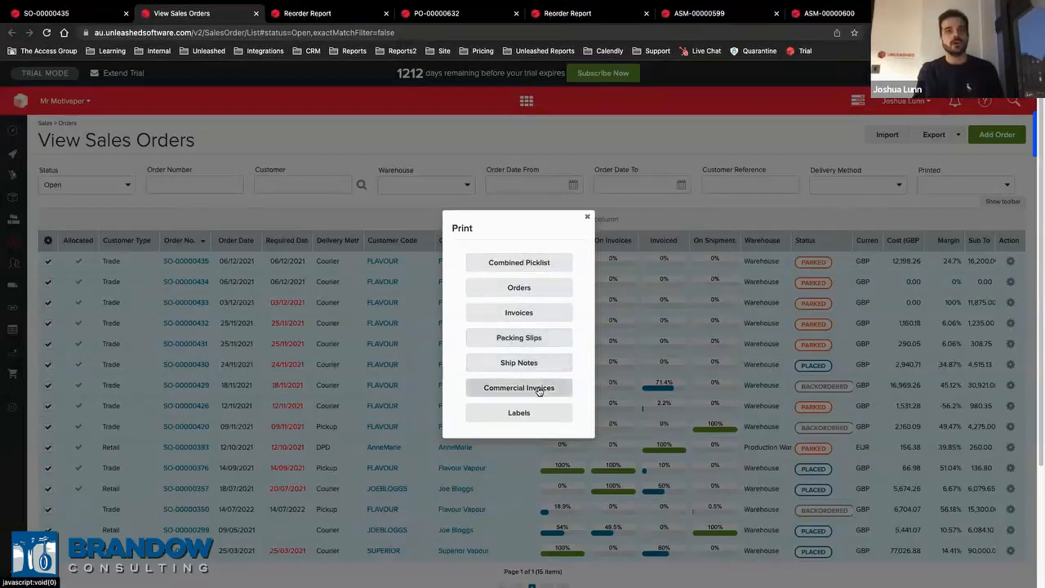
click(587, 216)
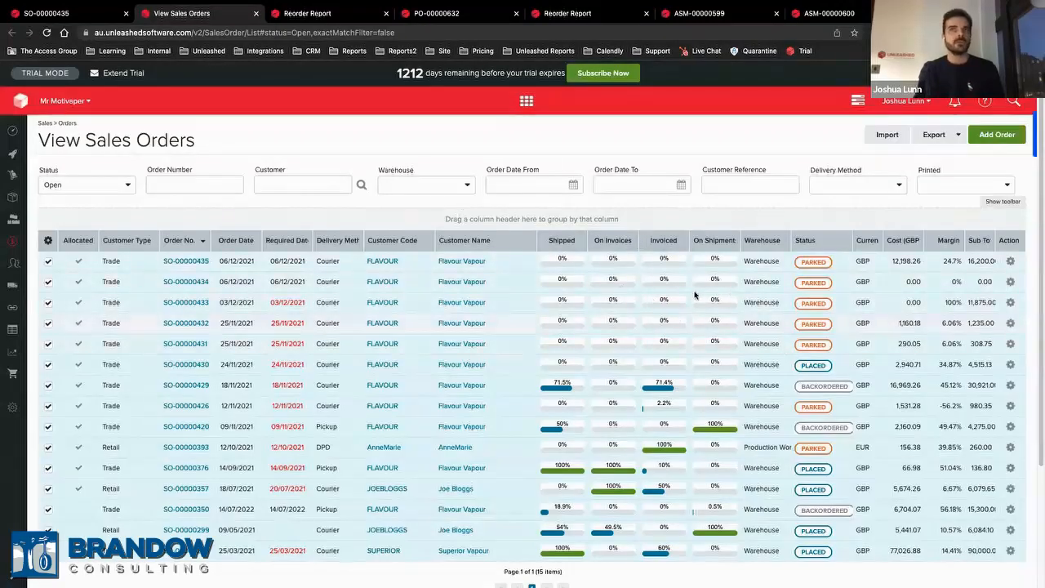
Bulk print a Combined Picklist for all selected sales orders
click(48, 241)
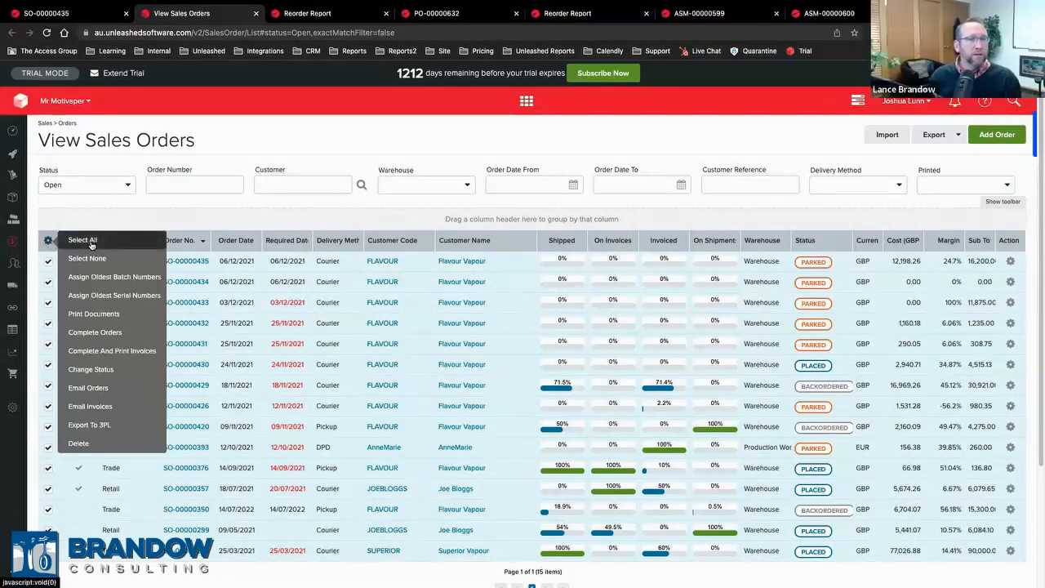
click(98, 315)
click(526, 262)
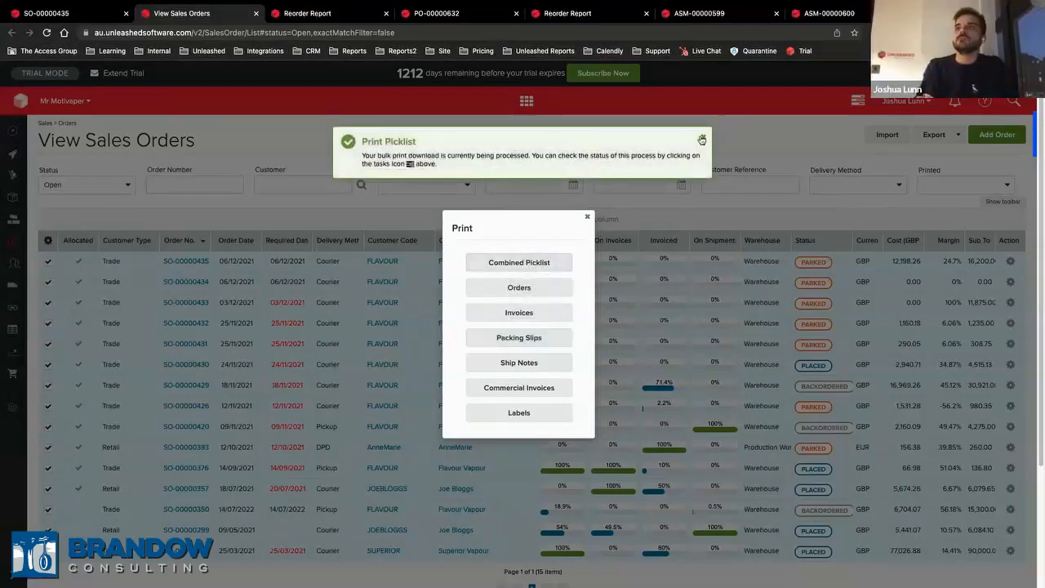
click(587, 218)
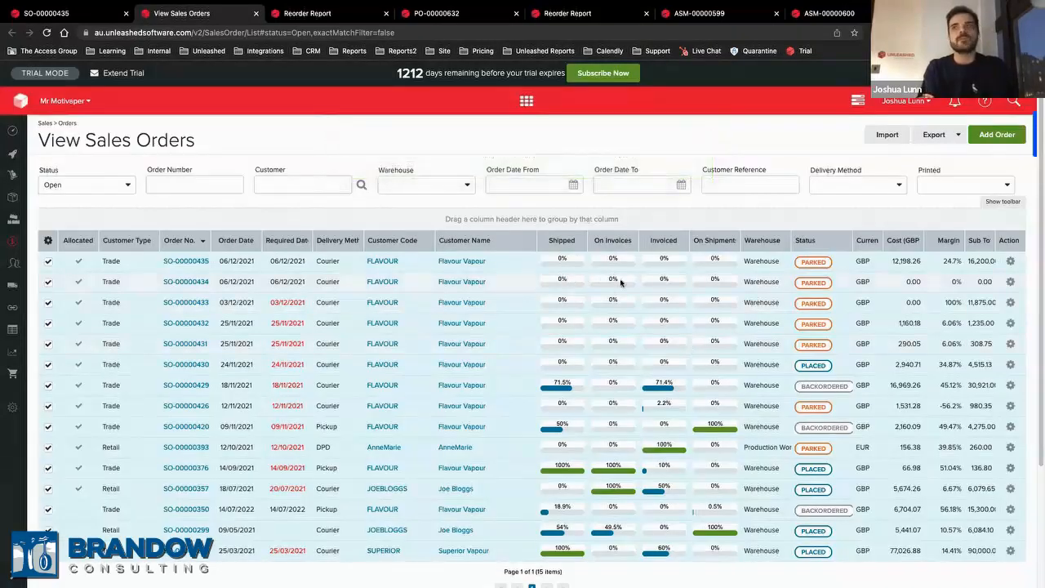
Download the finished Bulk Print Picklist from the task list and open the PDF
click(858, 101)
click(769, 124)
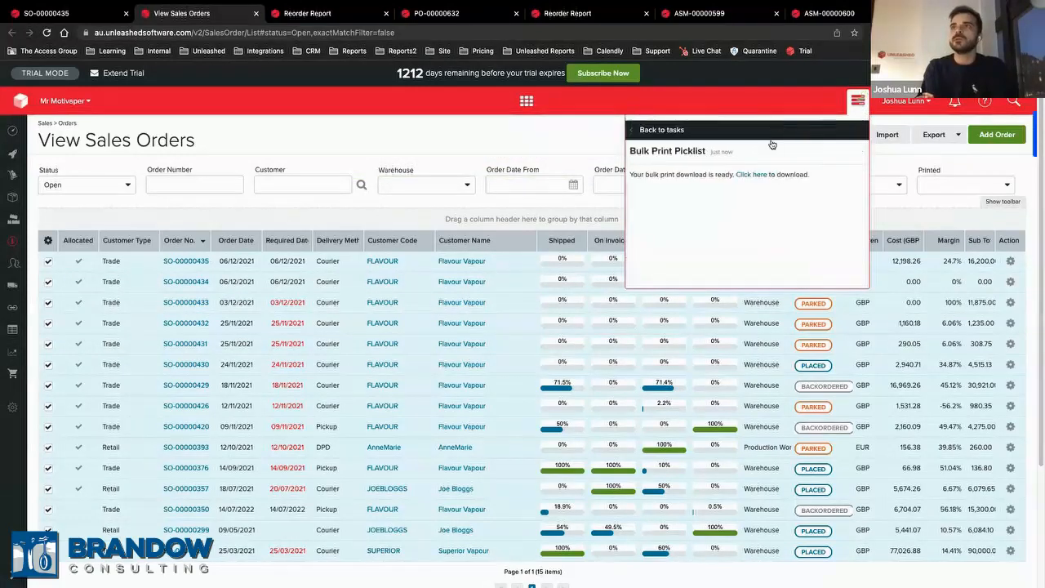
click(741, 175)
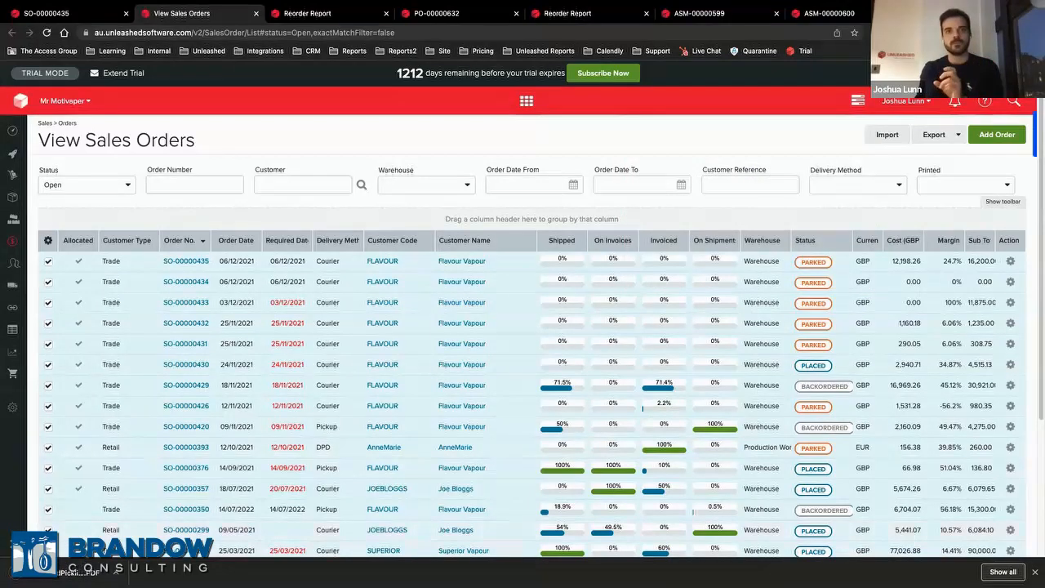
click(82, 574)
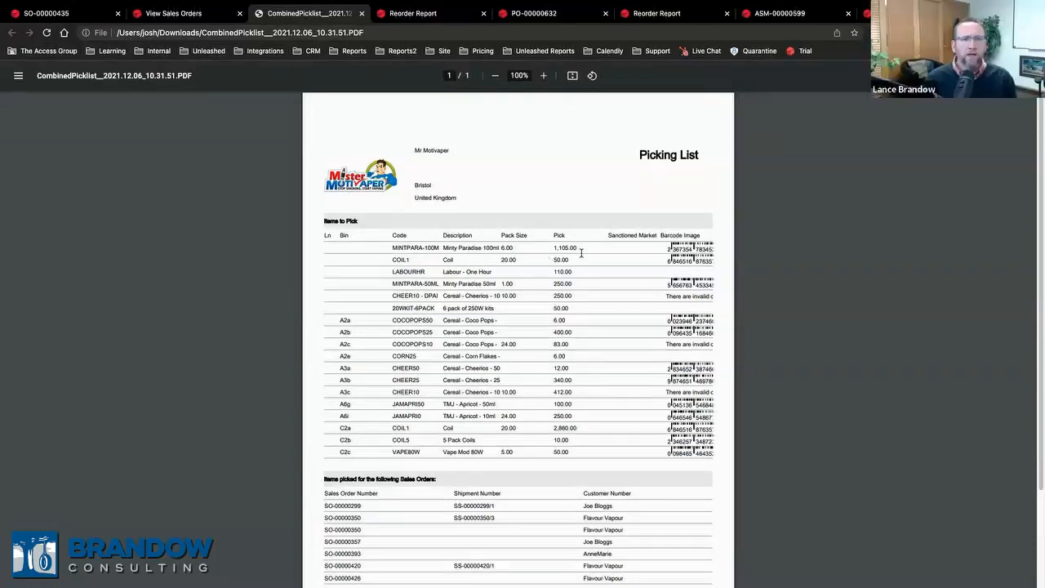
Examine the combined picking list's bin locations, product codes, pick quantities, barcodes and the sales orders it covers
scroll(583, 251, up, 5)
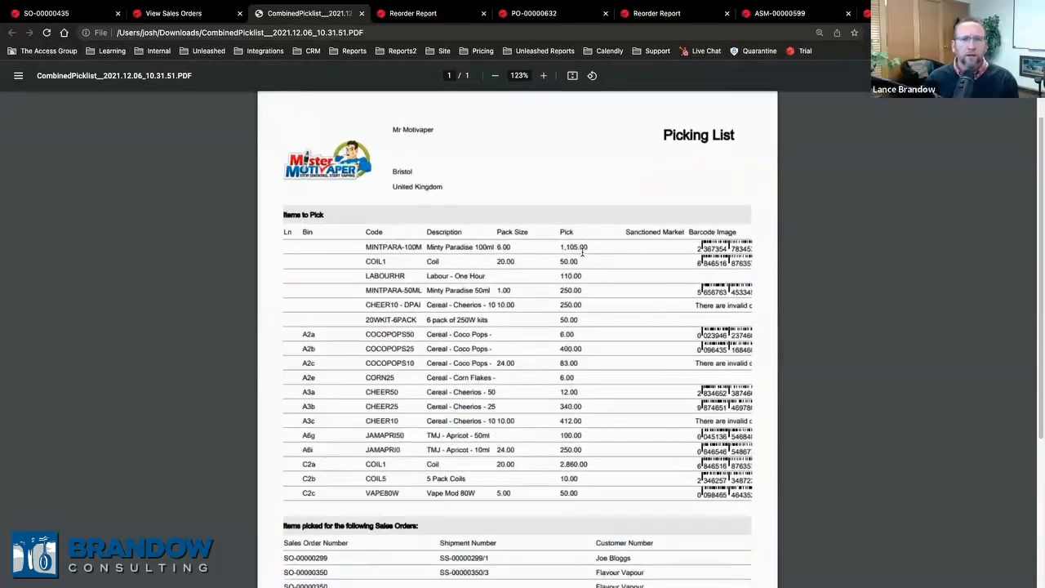
scroll(552, 287, down, 3)
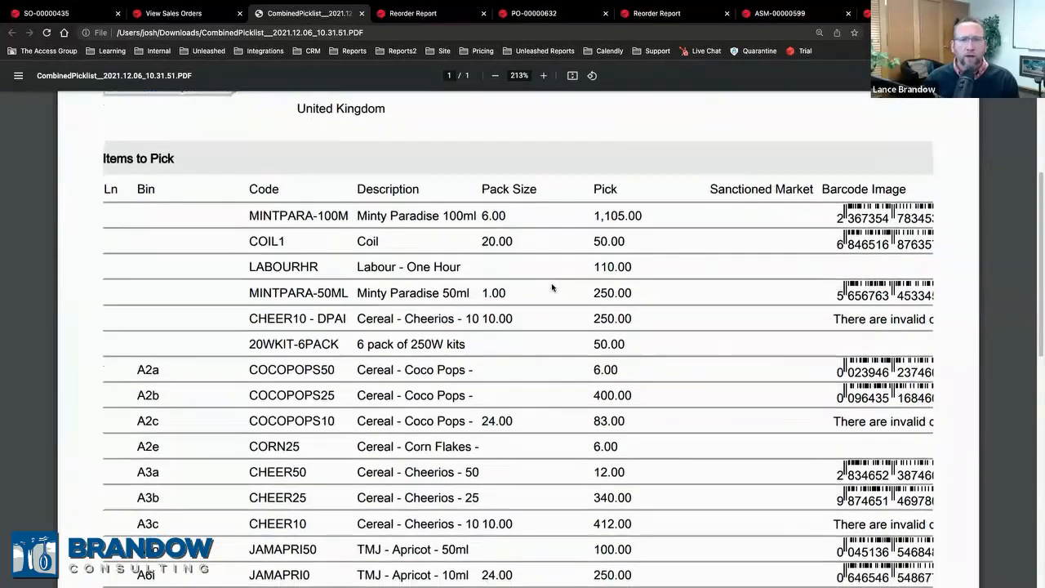
scroll(552, 287, down, 4)
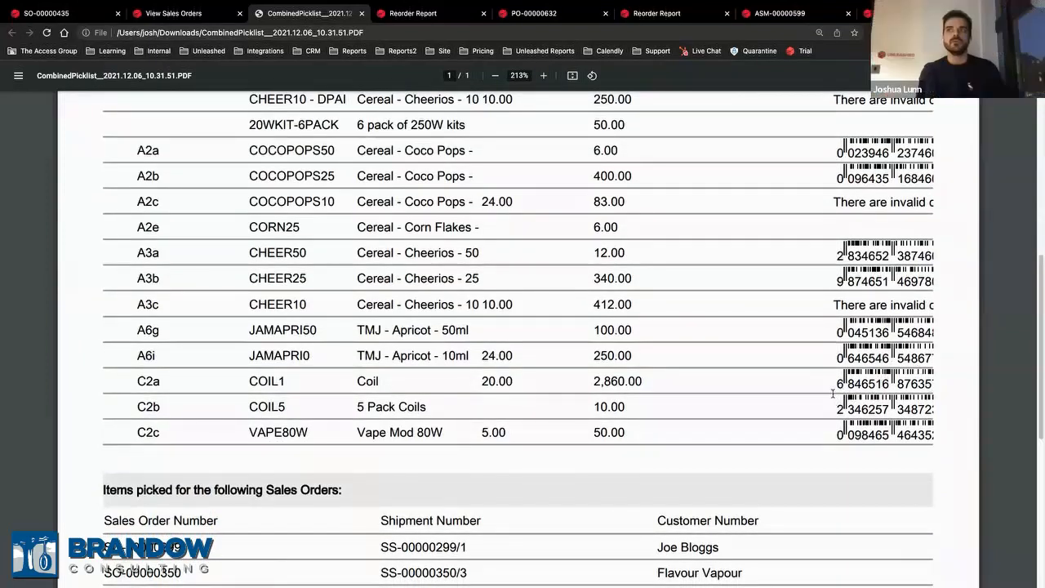
scroll(914, 382, down, 1)
scroll(915, 381, up, 6)
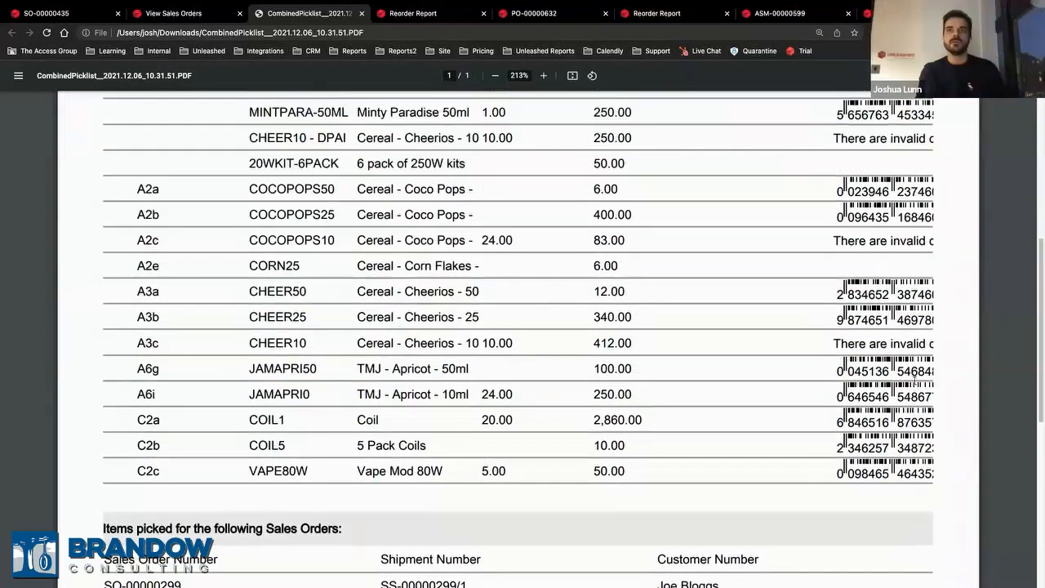
scroll(914, 381, down, 1)
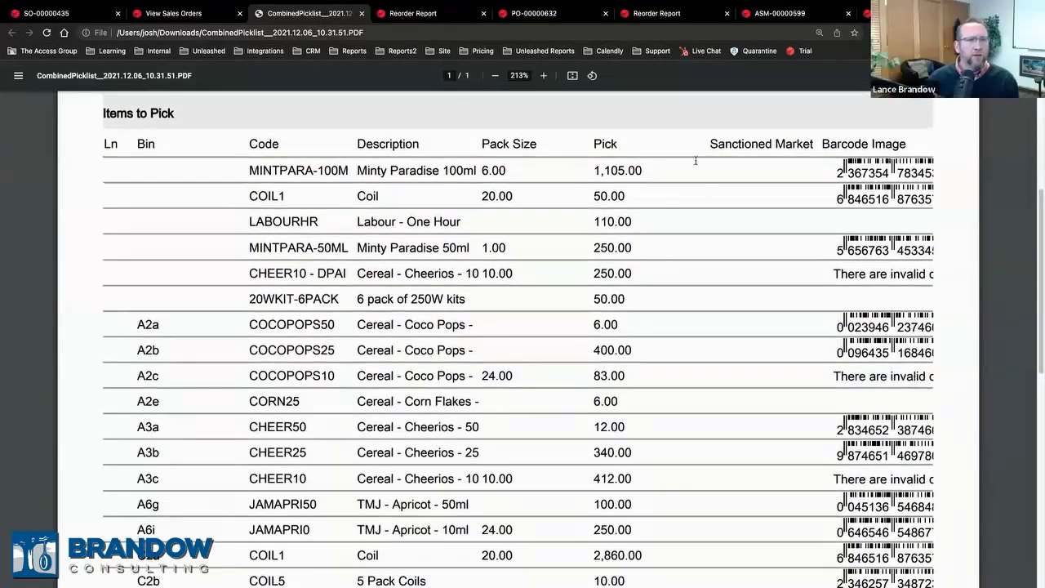
double_click(151, 144)
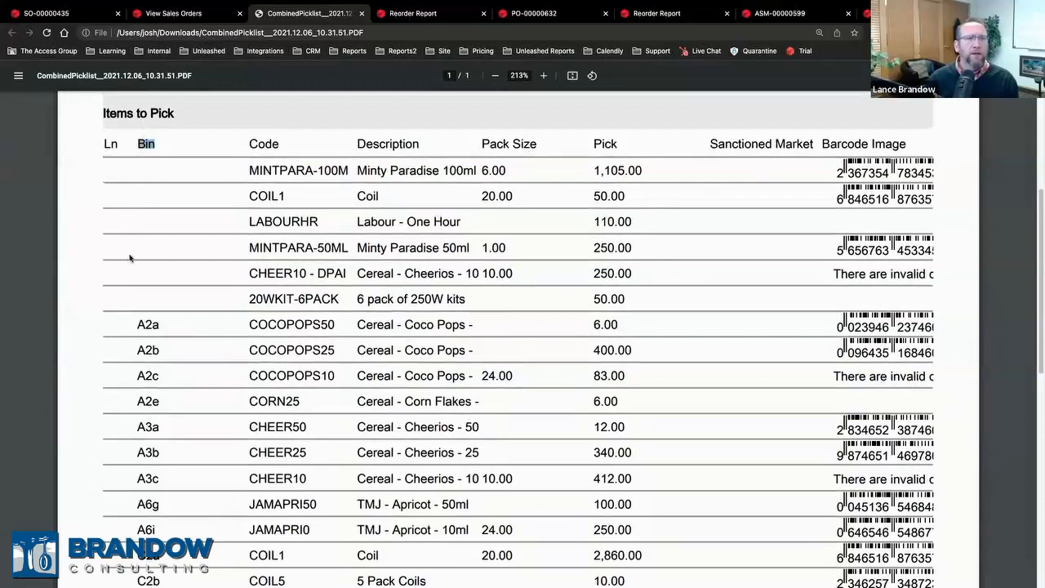
click(152, 419)
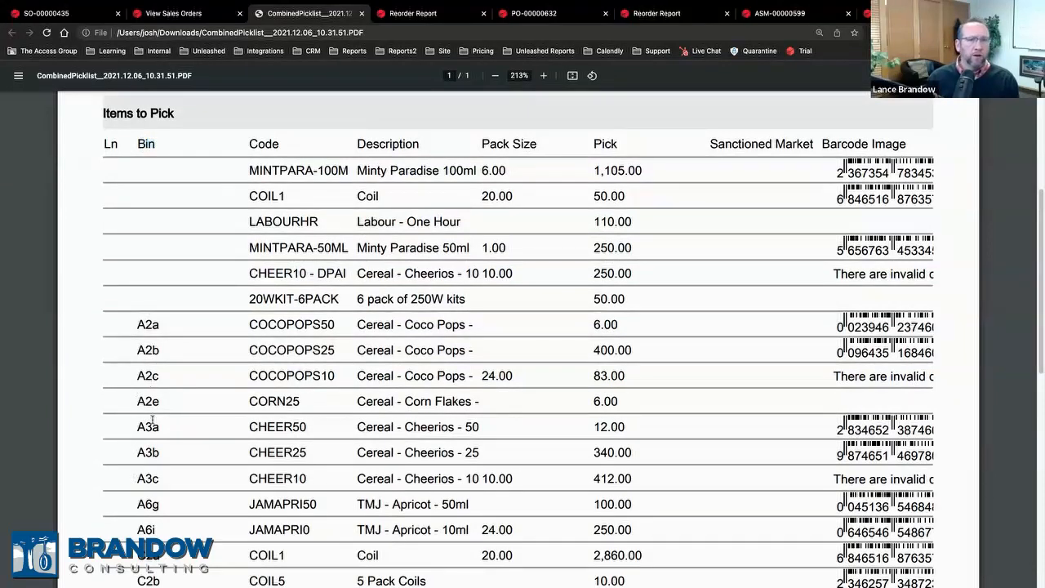
scroll(251, 329, down, 5)
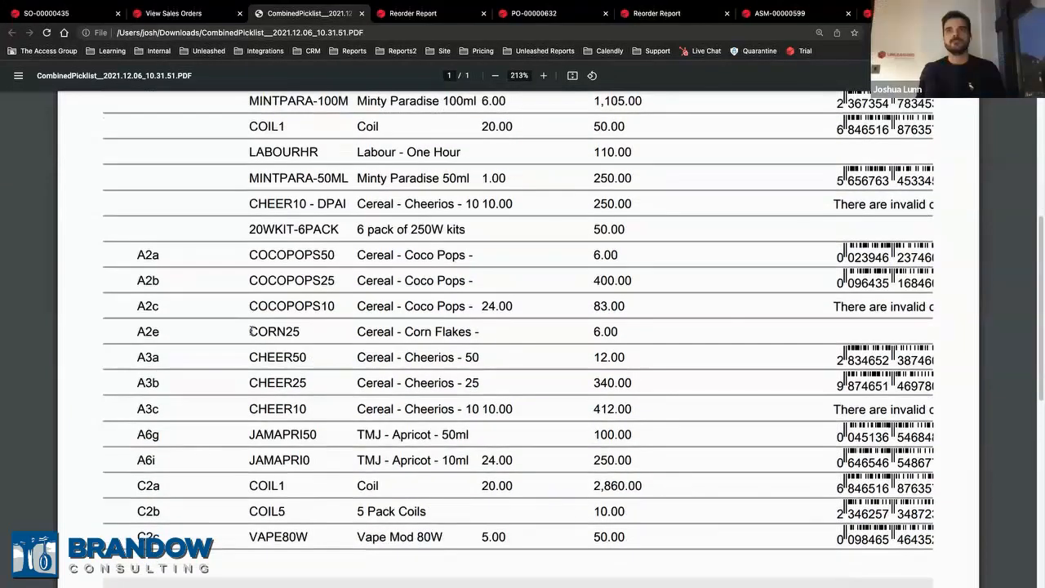
Review the combined picklist's items, the sales orders and shipments it covers, and its Sanctioned Market column
scroll(252, 342, down, 1)
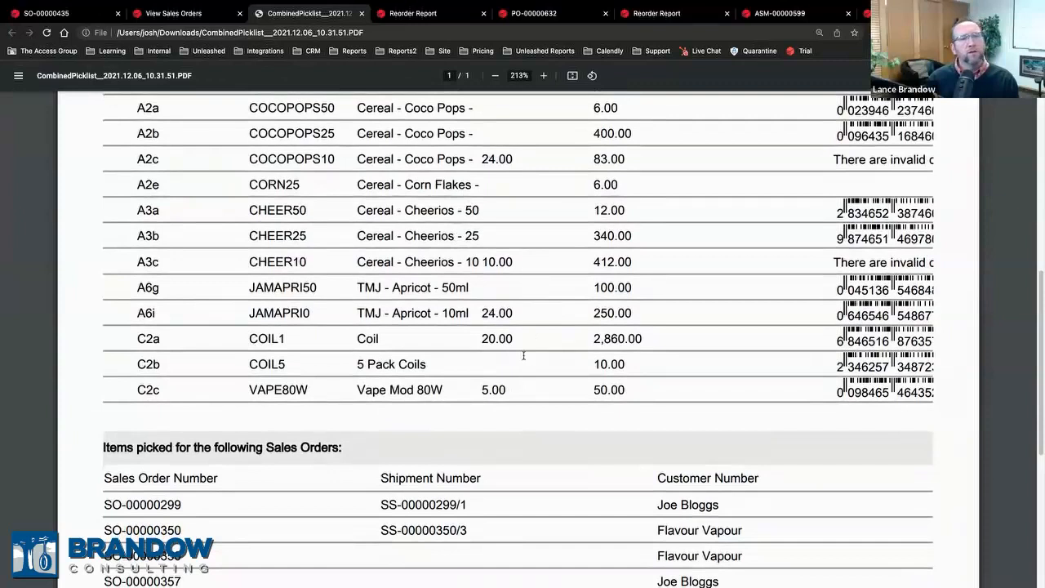
scroll(538, 350, up, 1)
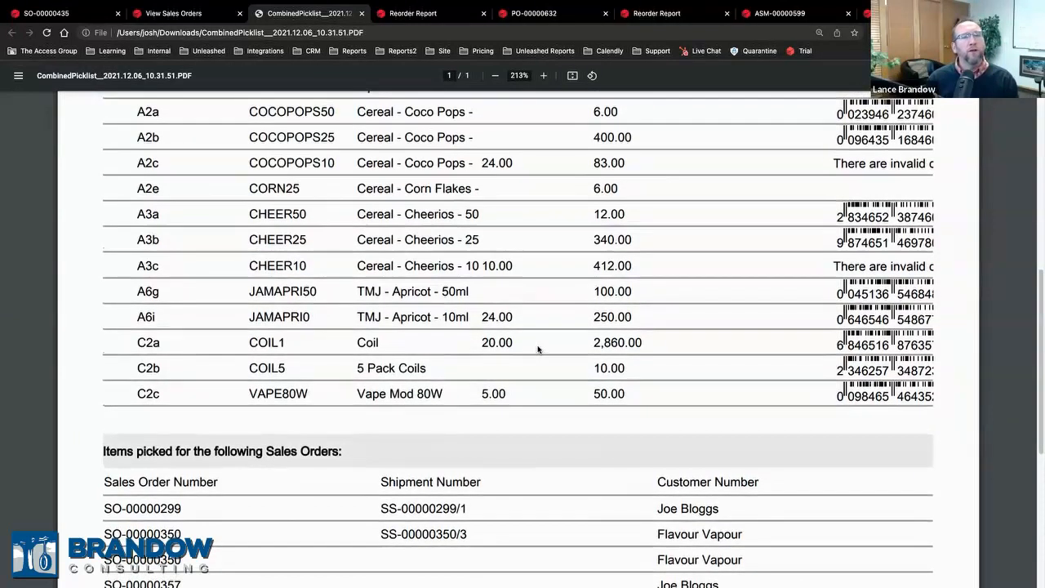
scroll(538, 349, down, 5)
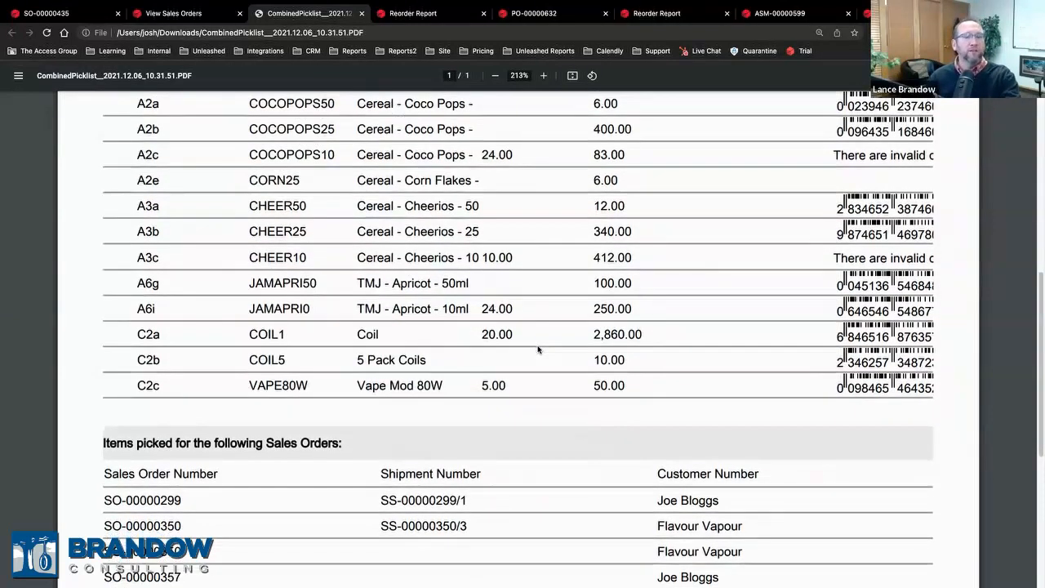
scroll(538, 350, down, 8)
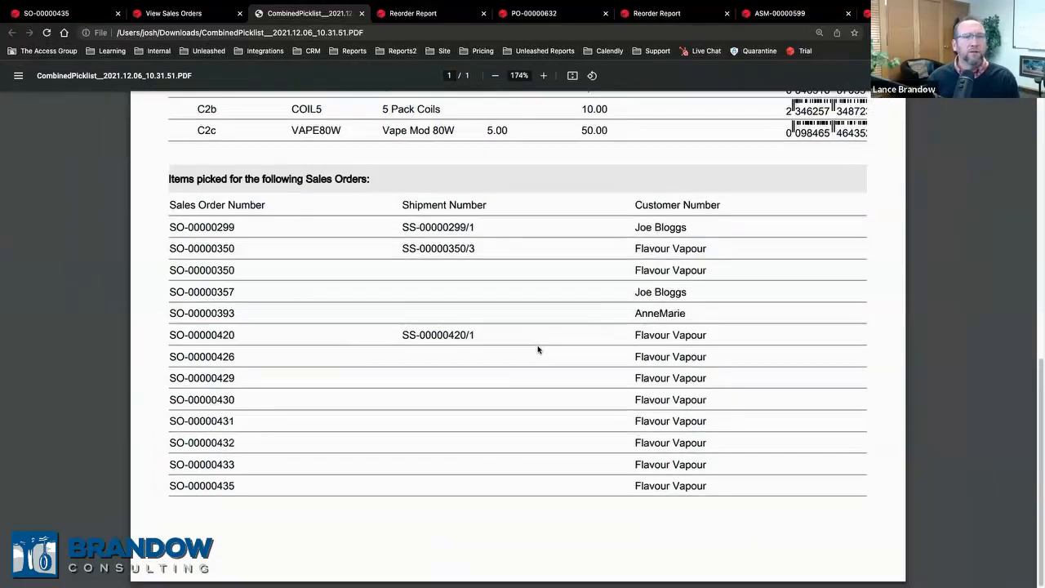
scroll(538, 349, up, 1)
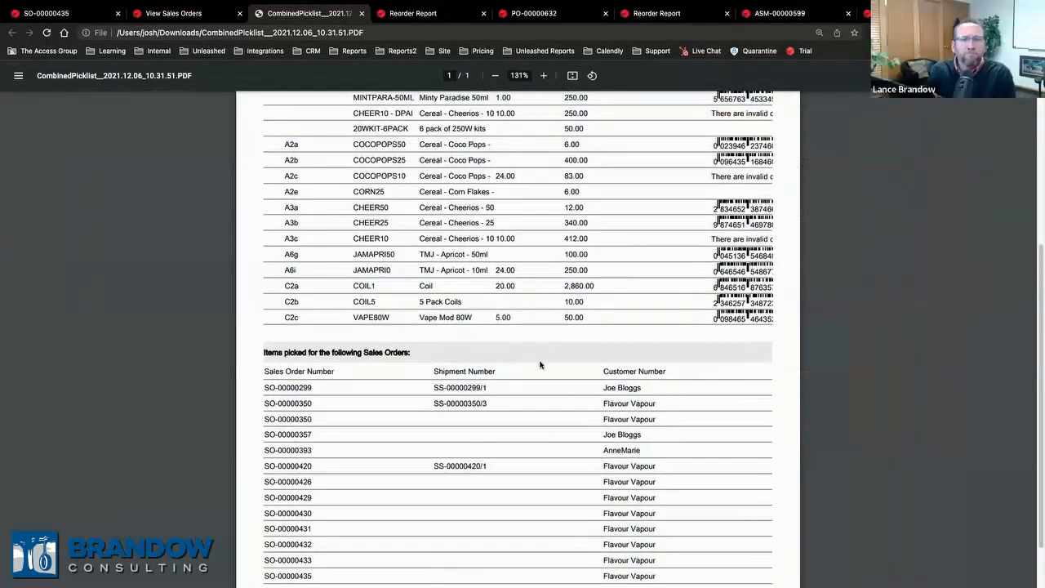
scroll(541, 364, up, 4)
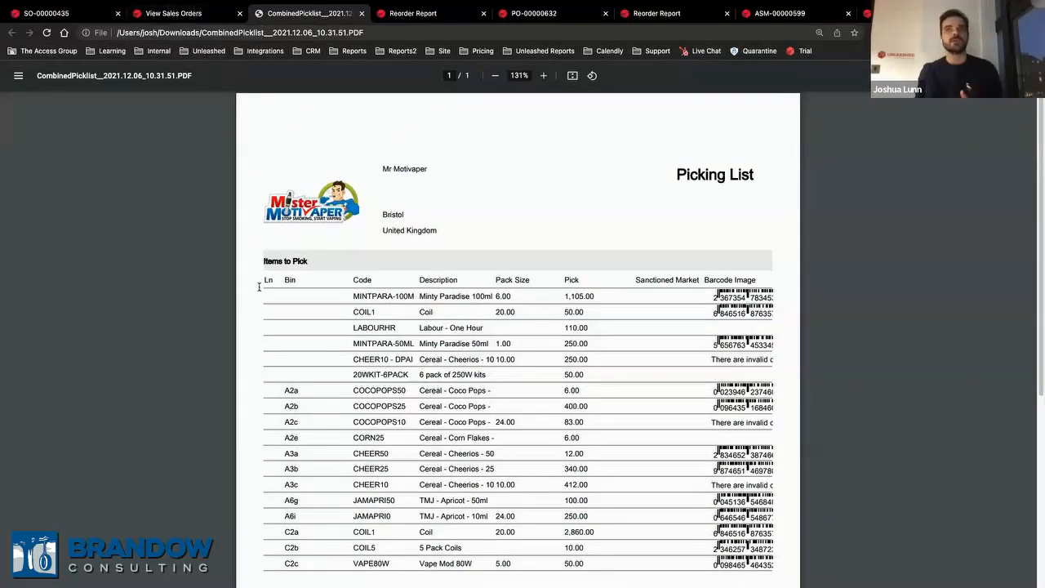
drag(635, 279, 698, 278)
click(700, 279)
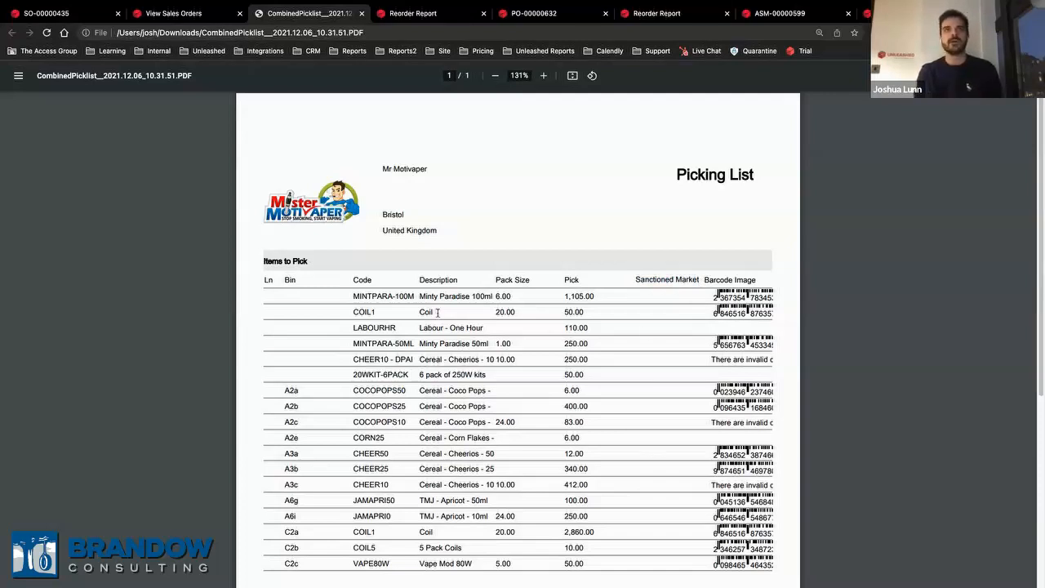
Return to the sales orders, check the actions available for the newest order, and open the shipments list
click(204, 13)
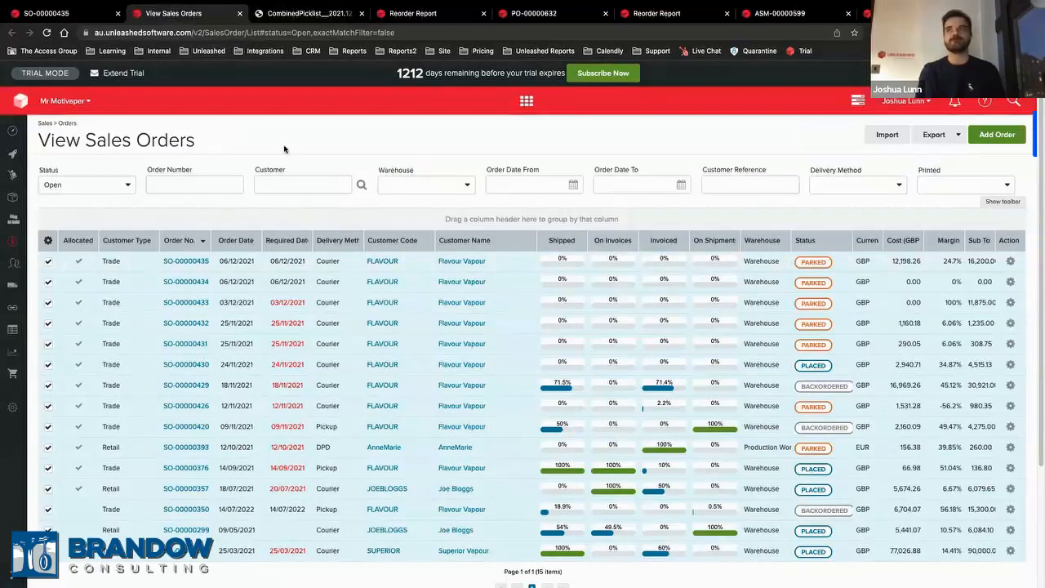
click(1010, 262)
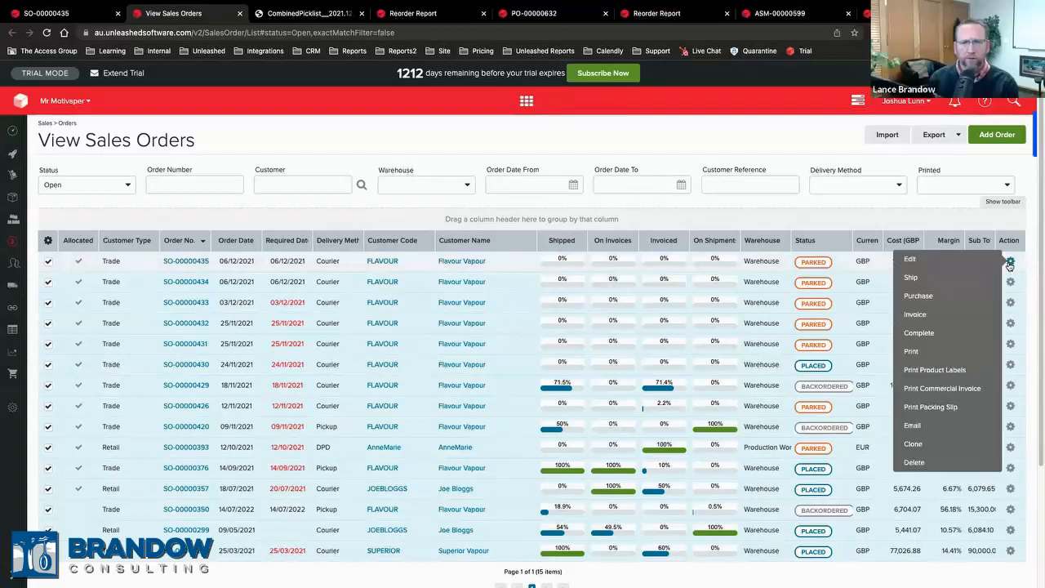
click(951, 278)
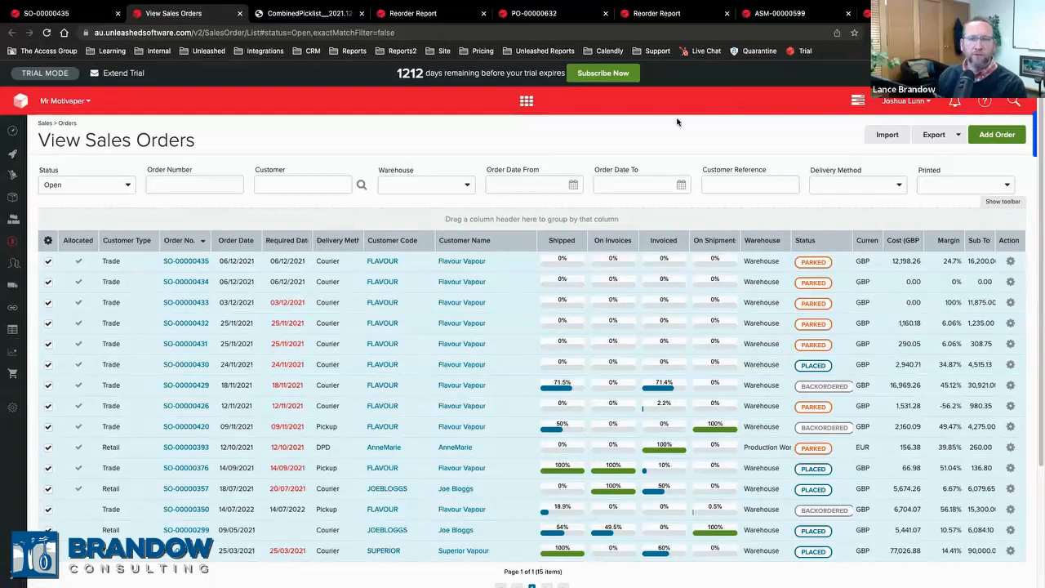
mouse_move(13, 242)
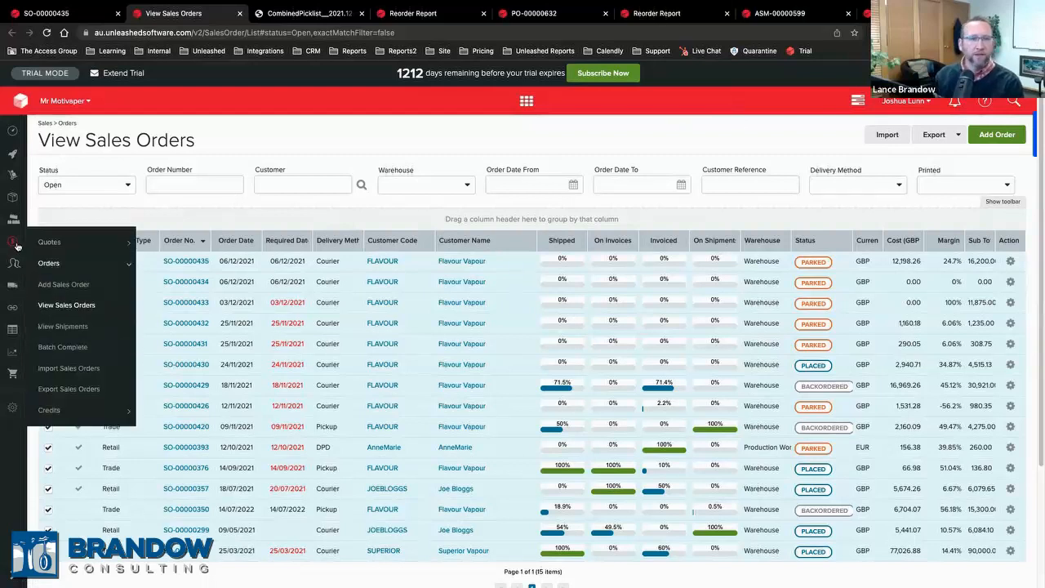
click(63, 326)
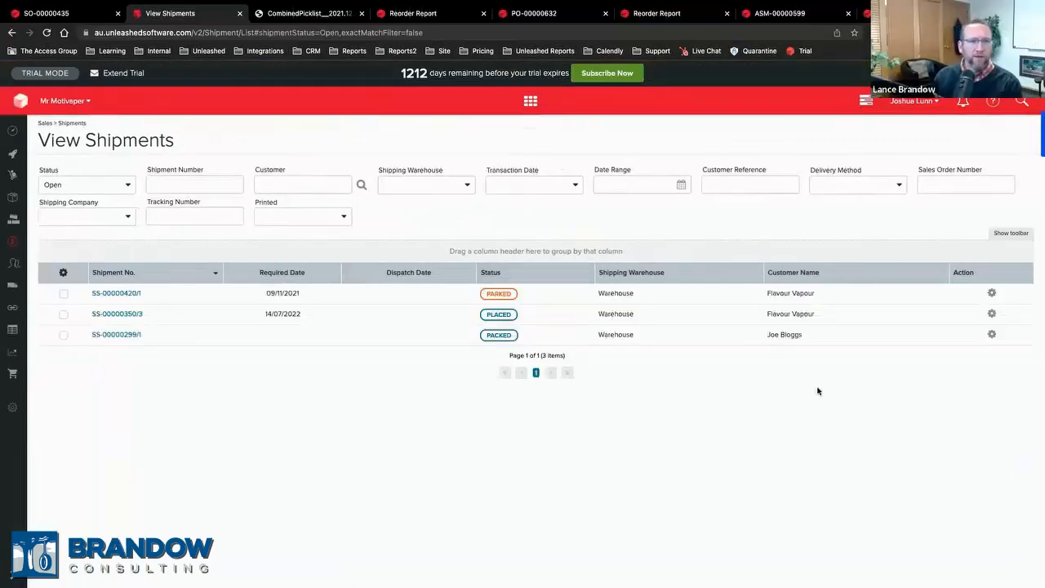
Add the hidden Shipping Company and Printed columns to the shipments grid, and check the available grid layouts
click(1008, 234)
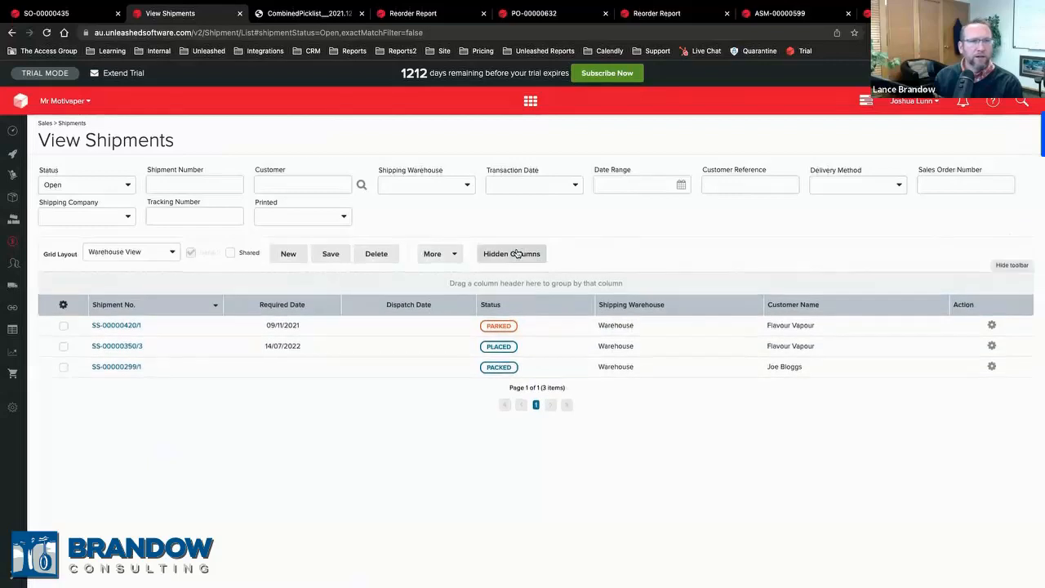
click(511, 253)
drag(536, 275, 741, 114)
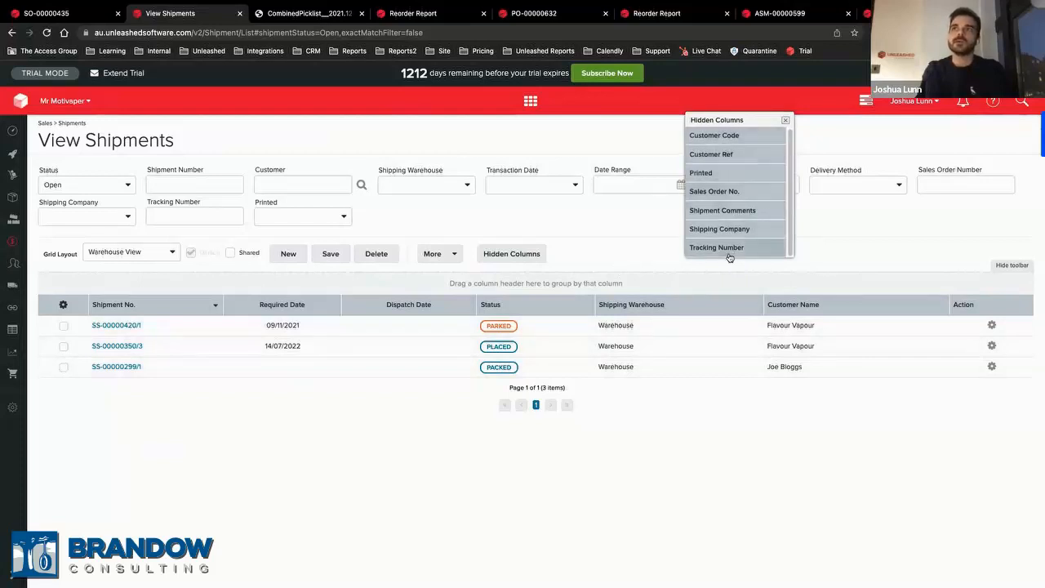
drag(737, 229, 211, 307)
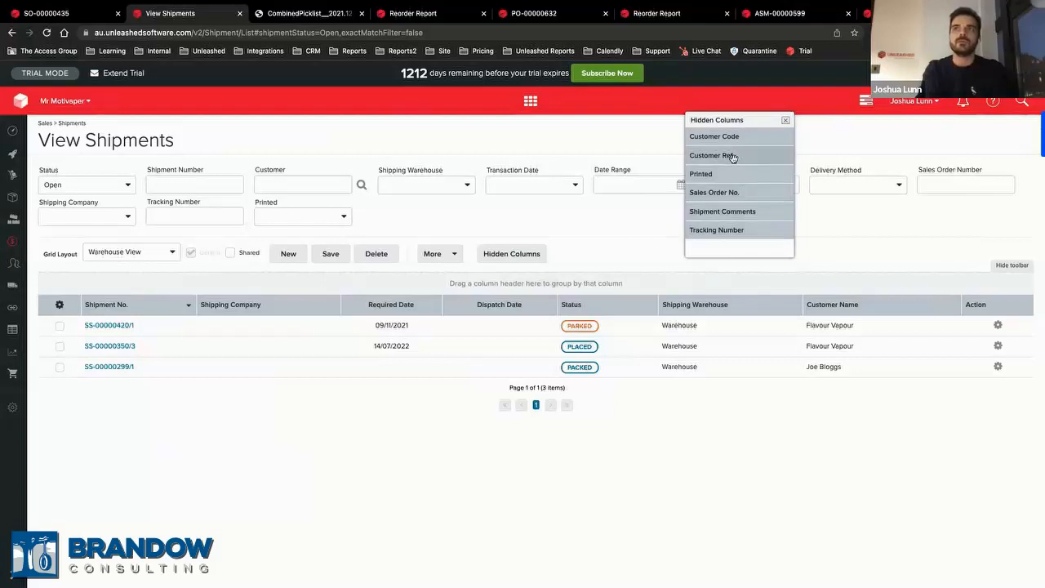
drag(732, 174, 490, 306)
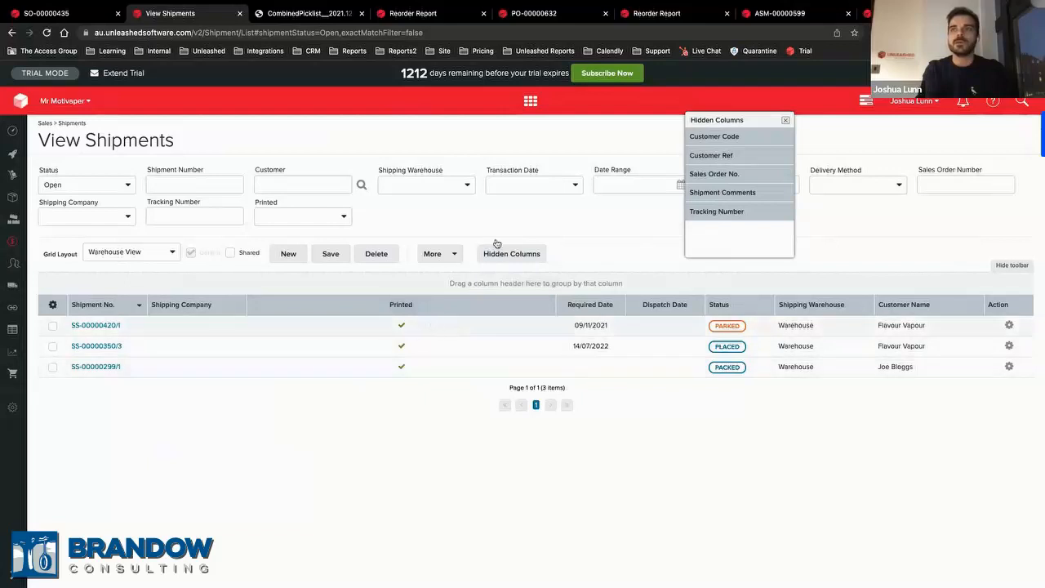
click(786, 120)
click(119, 254)
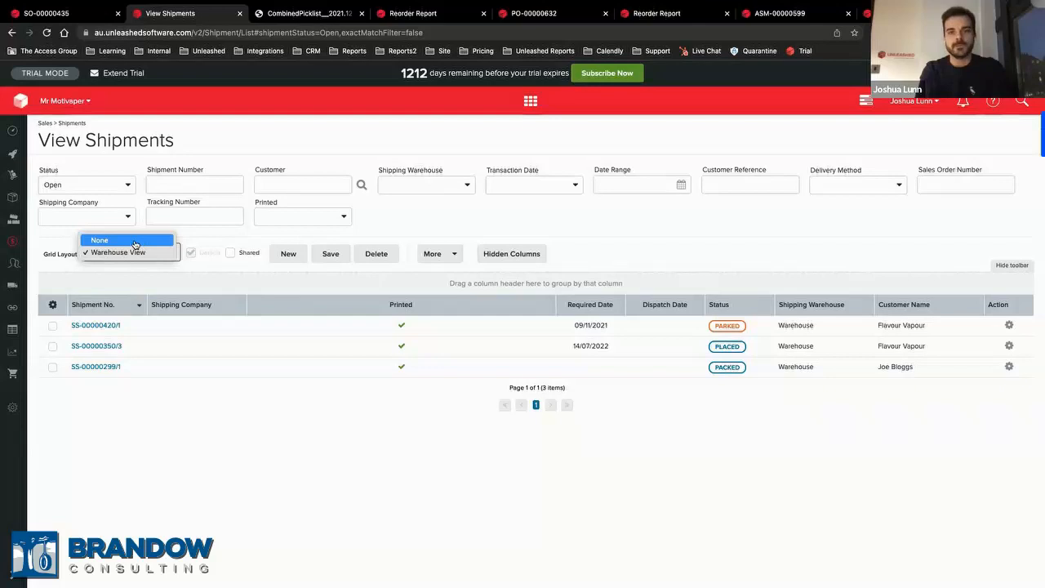
click(458, 230)
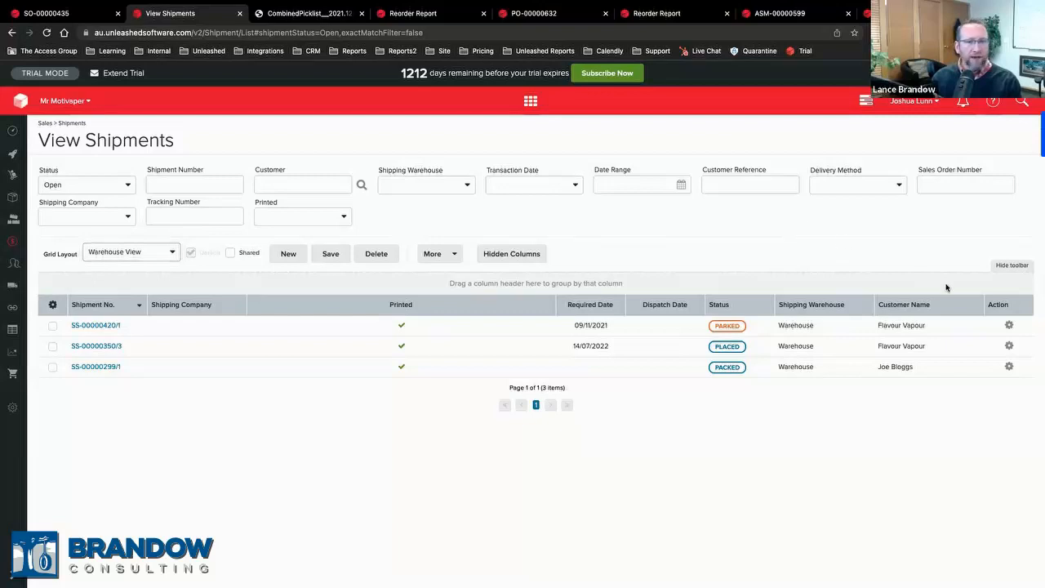
Try to dispatch only the parked Flavour Vapour shipment with the bulk Dispatch action
click(1009, 325)
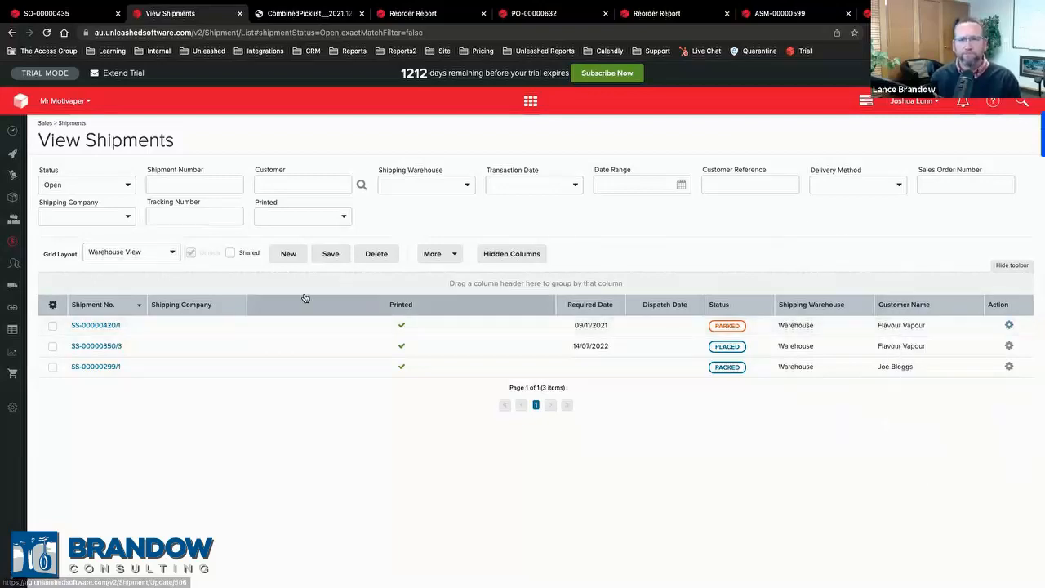
click(52, 325)
click(52, 307)
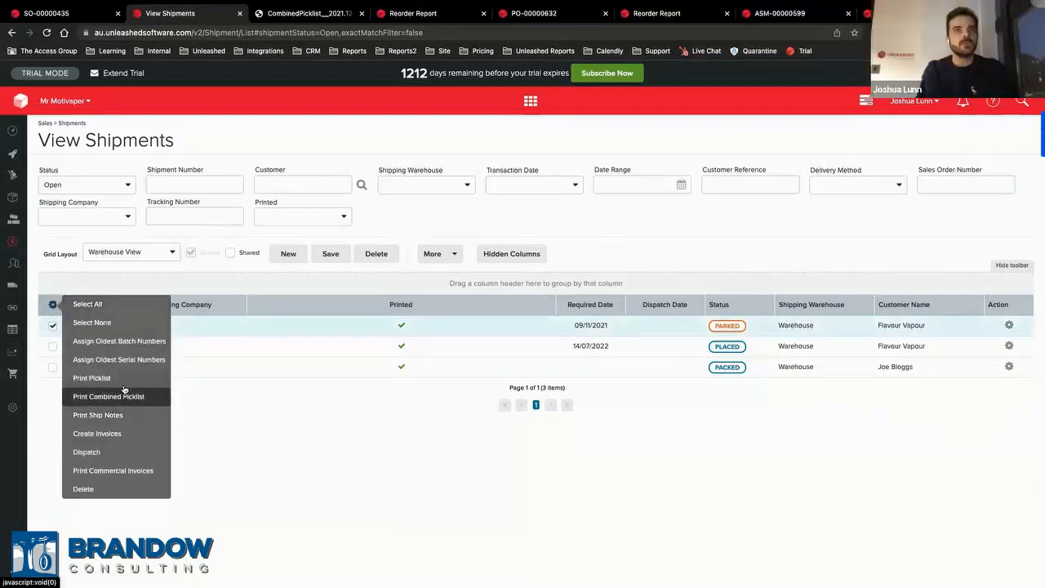
click(111, 454)
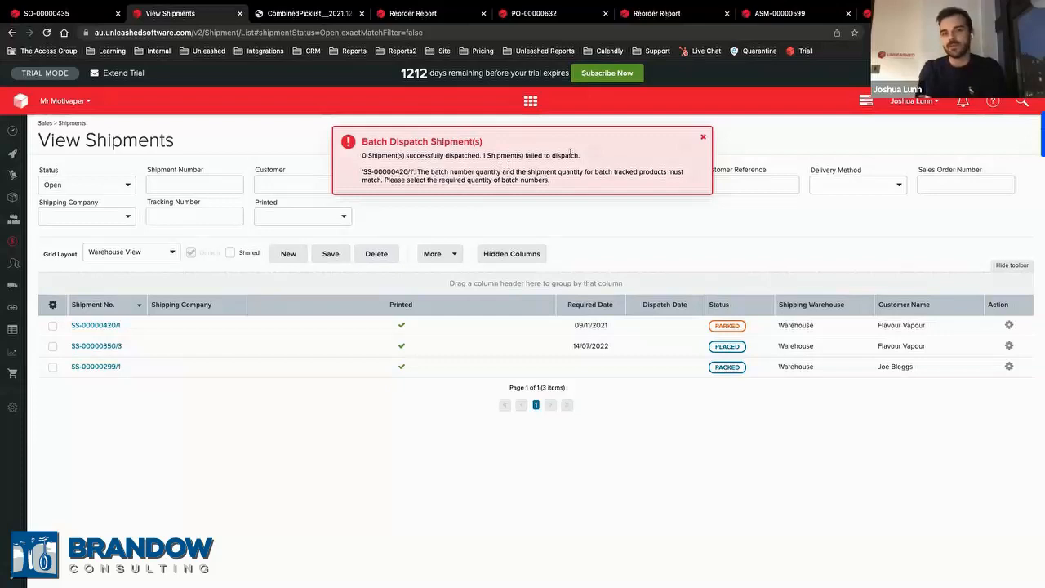
click(703, 134)
Assign the oldest batch numbers to all three open shipments in bulk
click(53, 324)
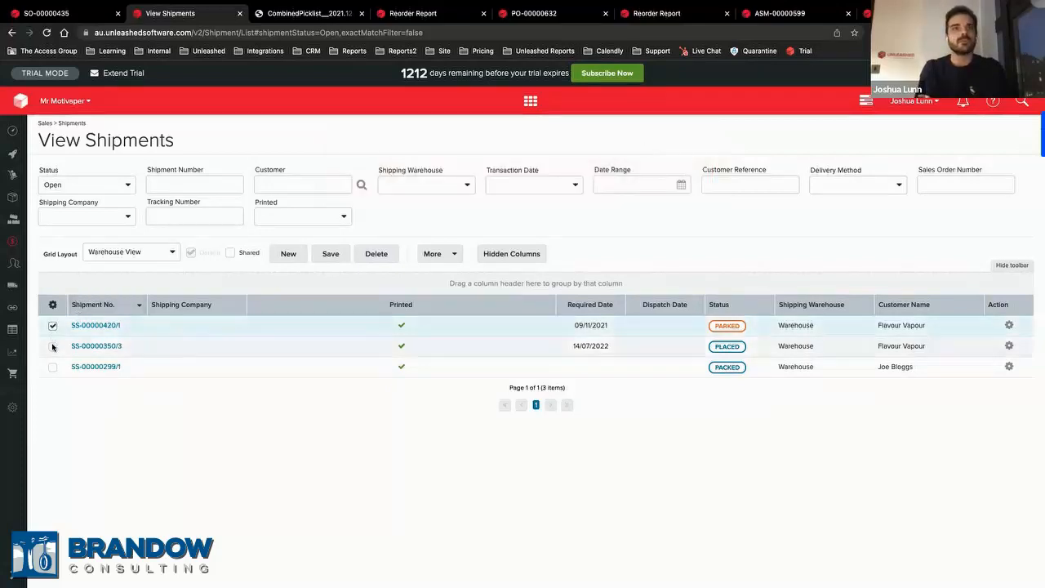
click(52, 346)
click(52, 367)
click(52, 303)
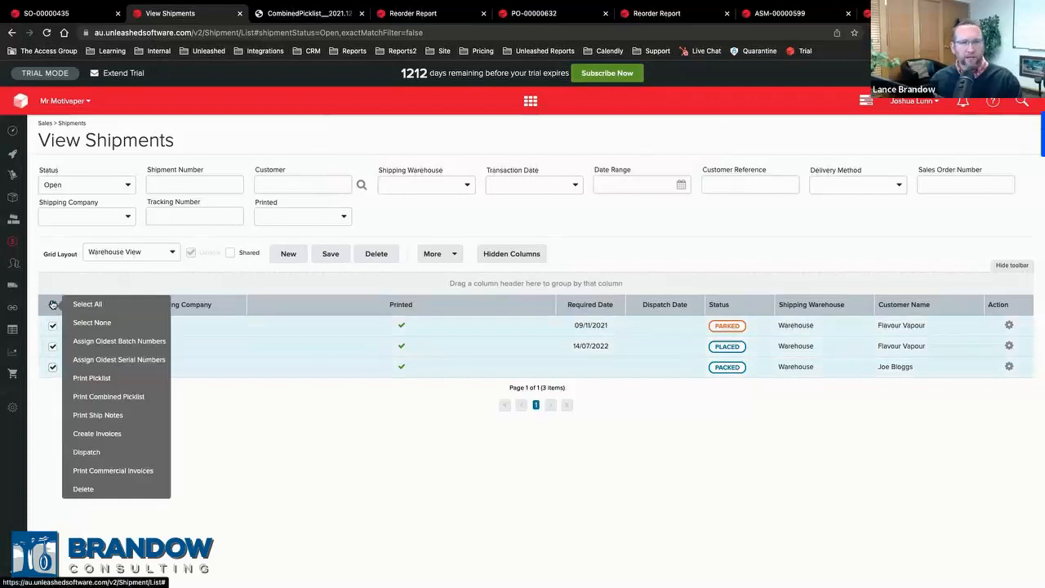
click(134, 344)
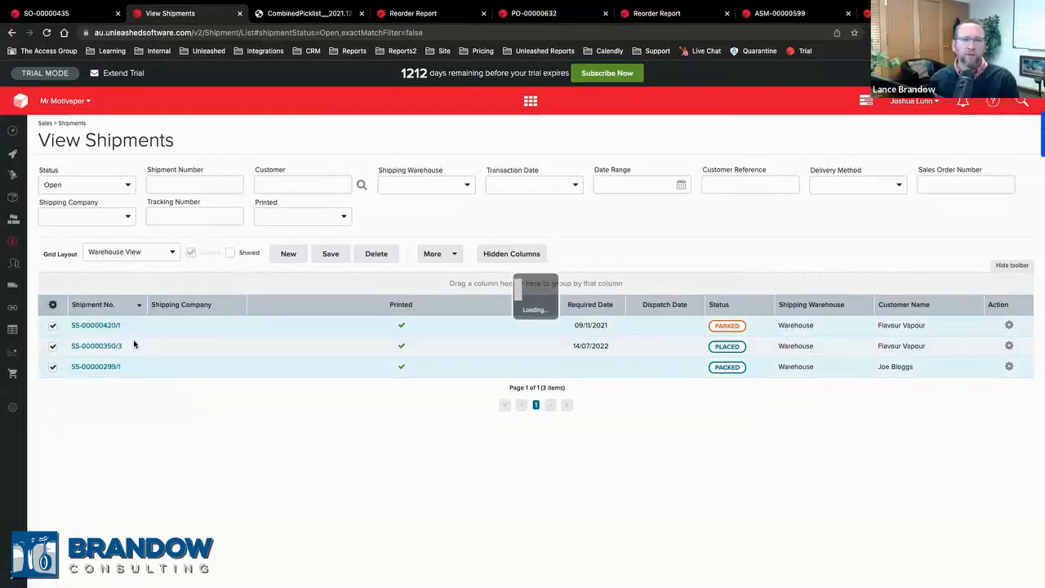
Bulk dispatch all three open shipments and dismiss the resulting message
click(52, 303)
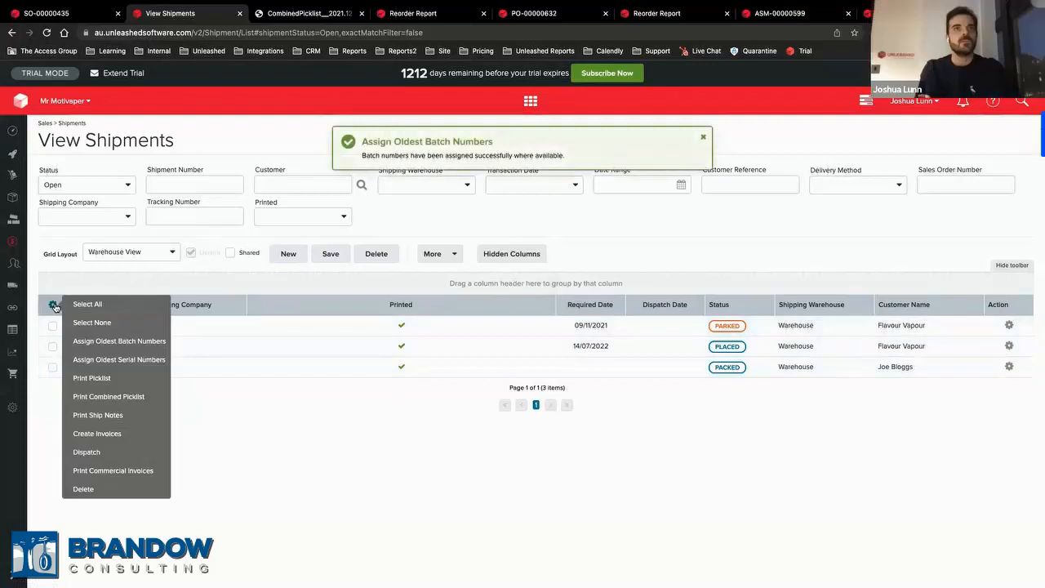
click(80, 304)
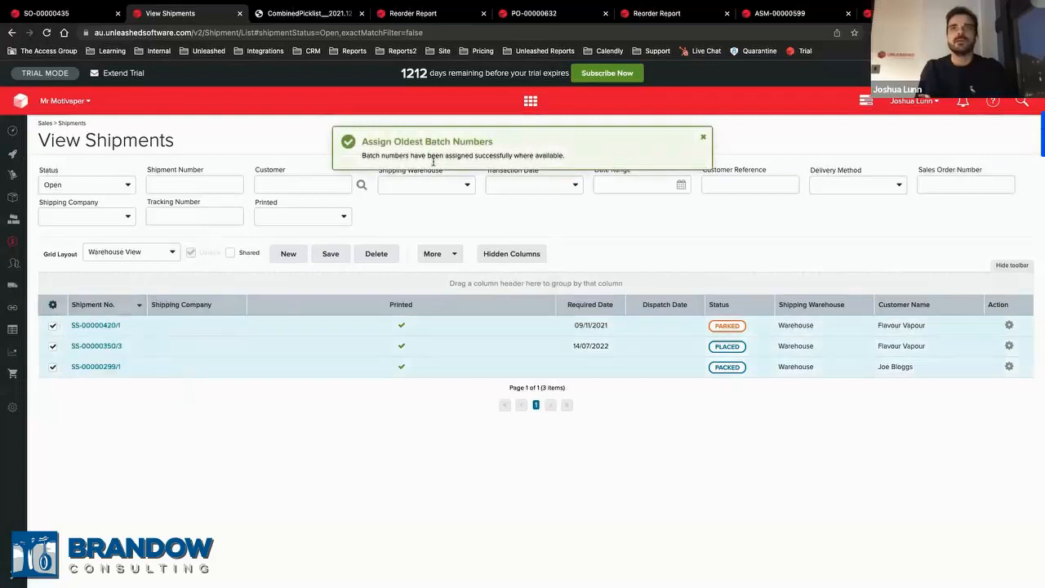
click(53, 304)
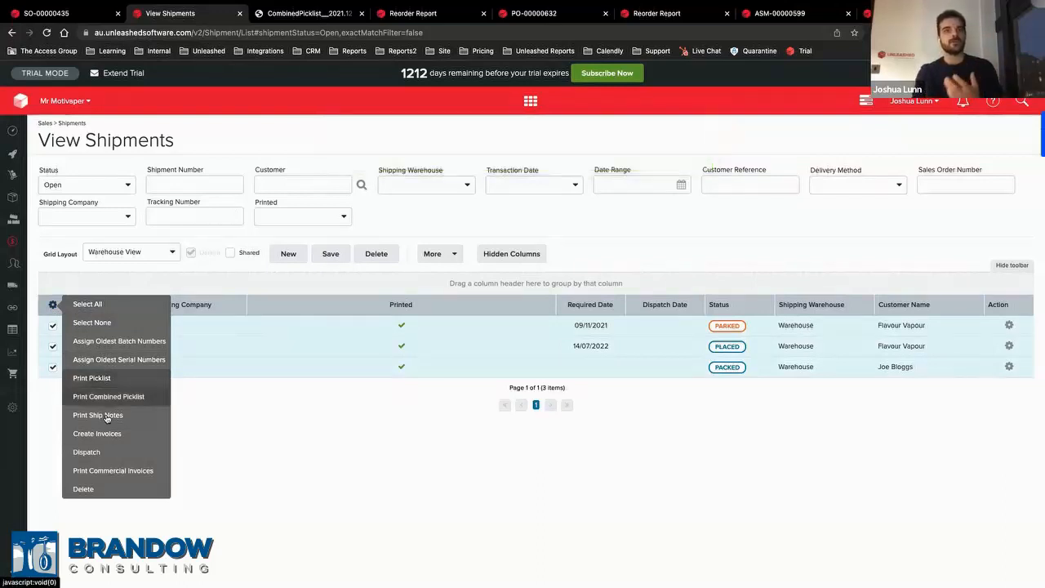
click(104, 453)
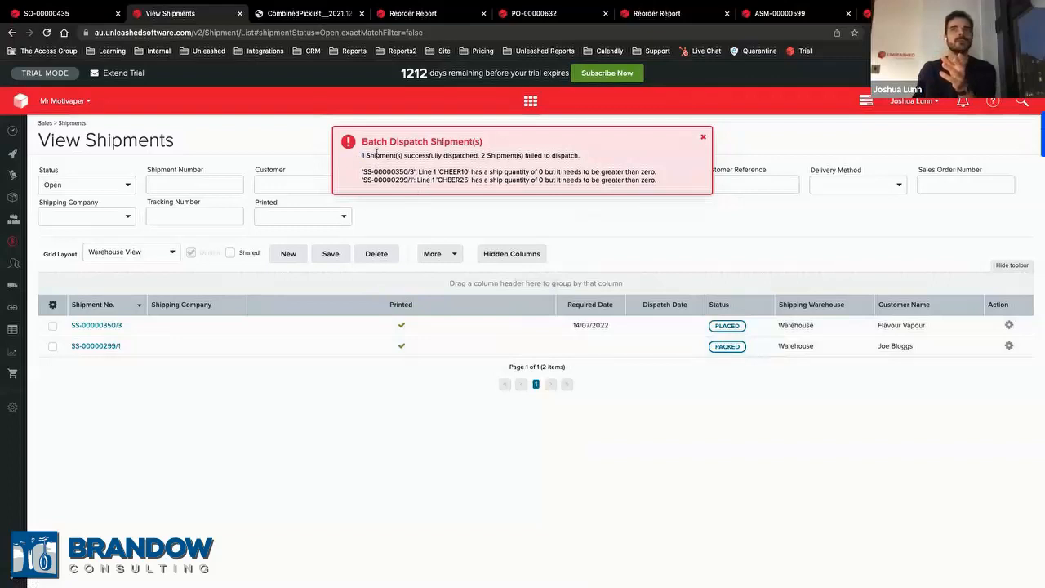
double_click(432, 142)
click(703, 137)
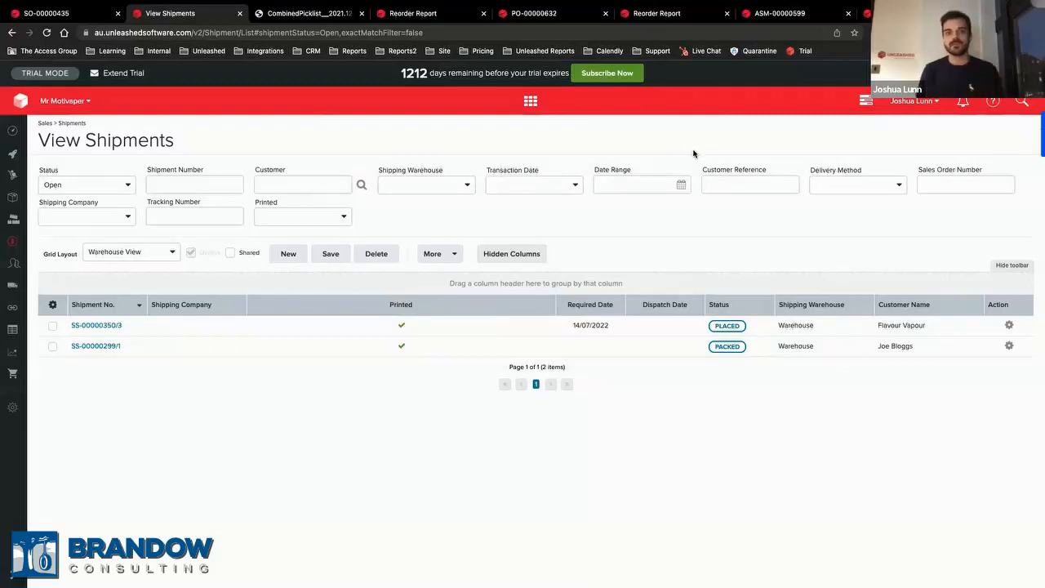
click(53, 325)
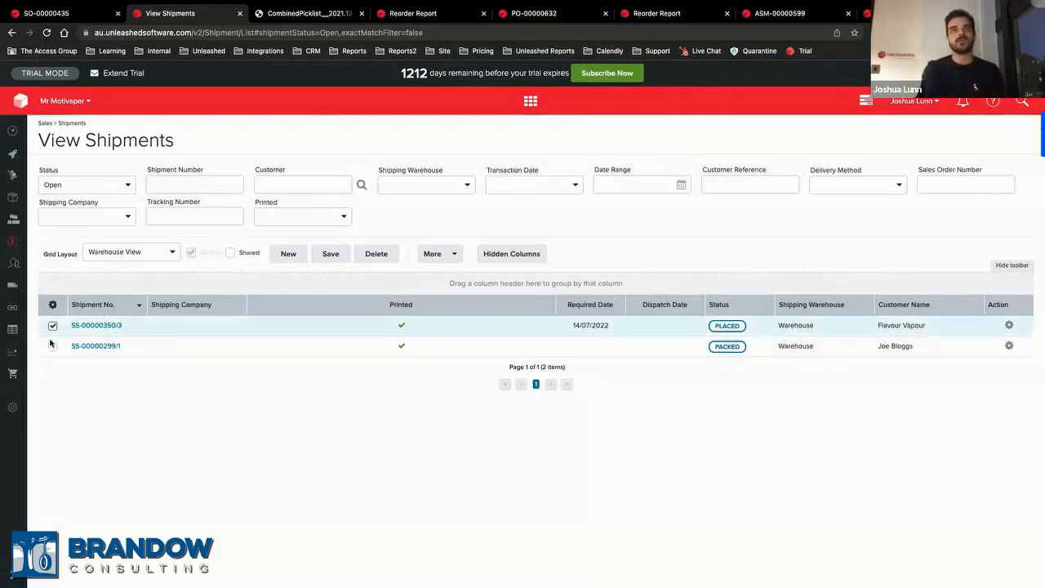
click(53, 346)
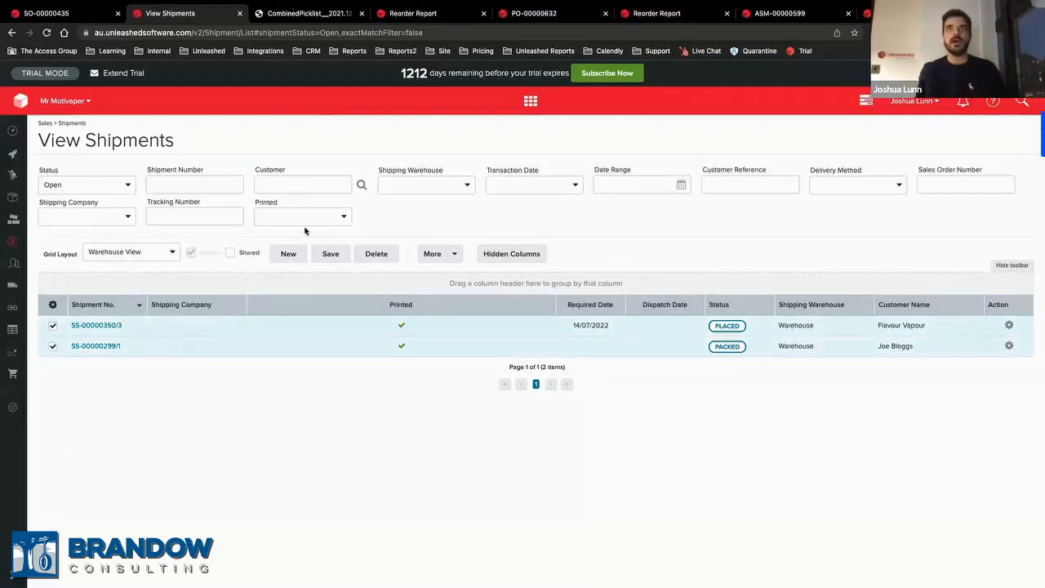
Open the sales orders list, select the fully shipped Flavour Vapour order dated 09/11/2021, and check the bulk Complete Orders action
mouse_move(16, 245)
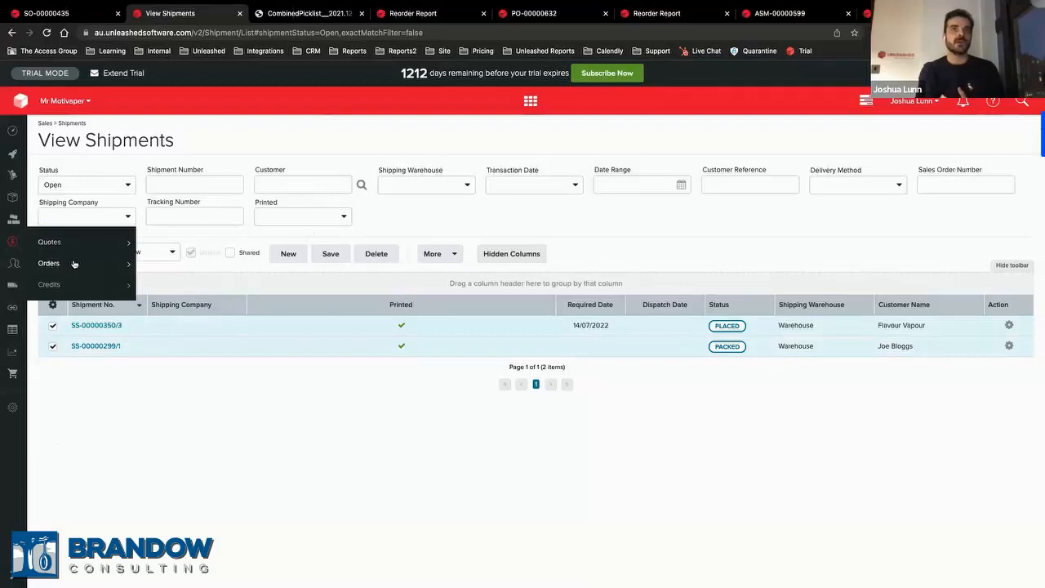
click(73, 263)
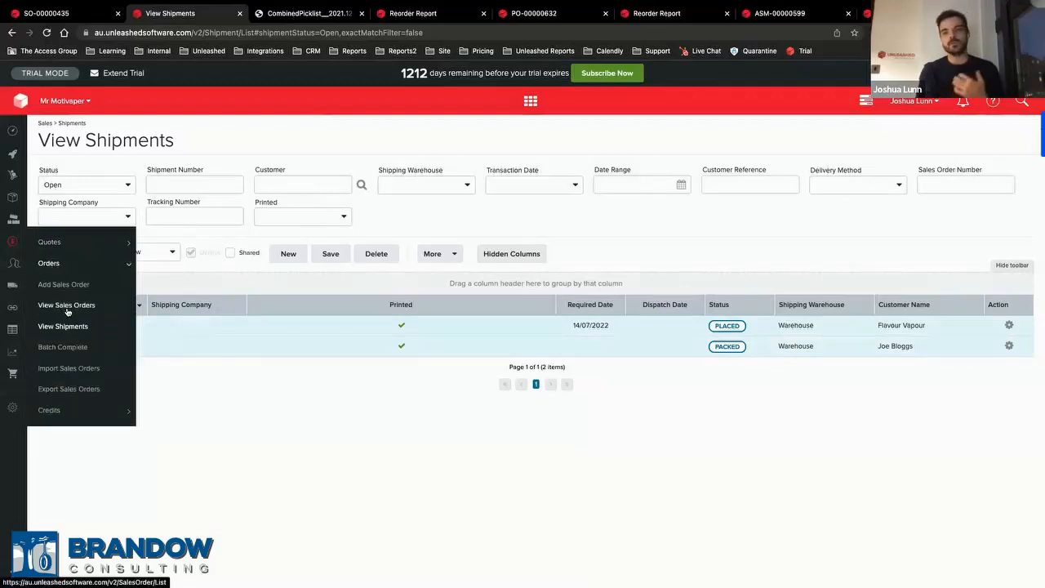
click(67, 311)
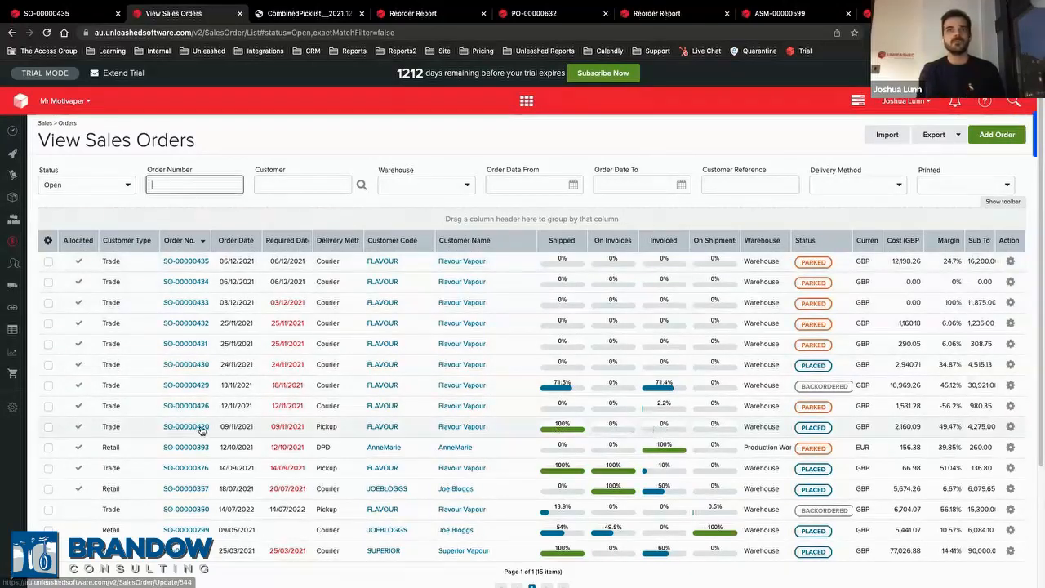
click(48, 426)
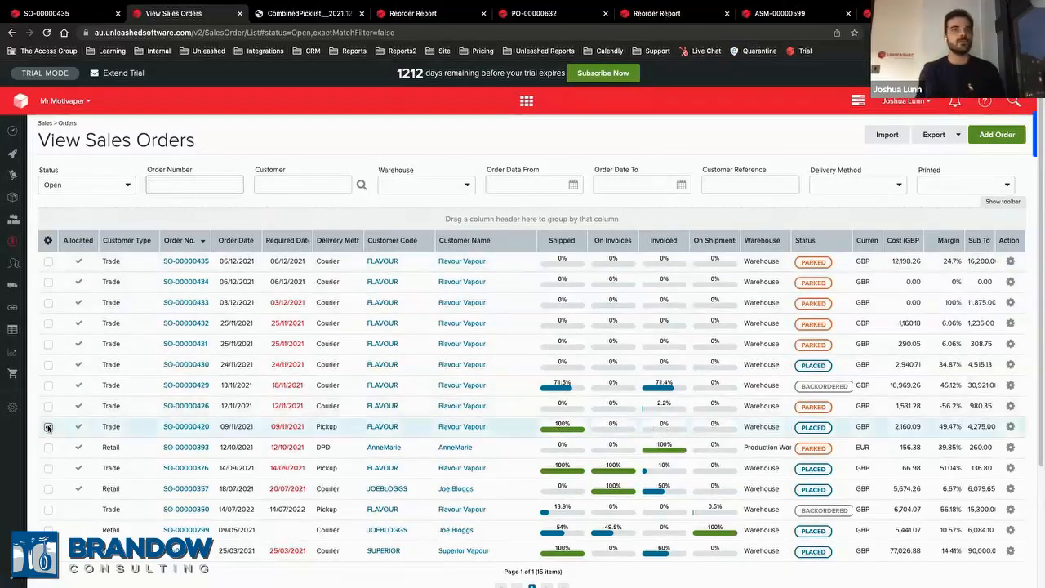
click(49, 240)
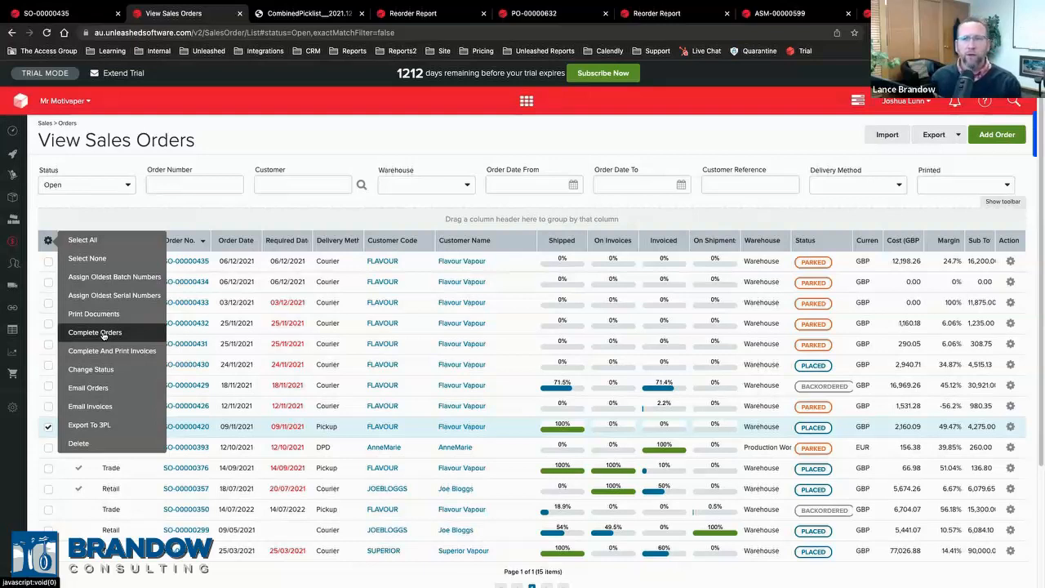
Switch to the That's My Jam! account and close all the other browser tabs
click(78, 101)
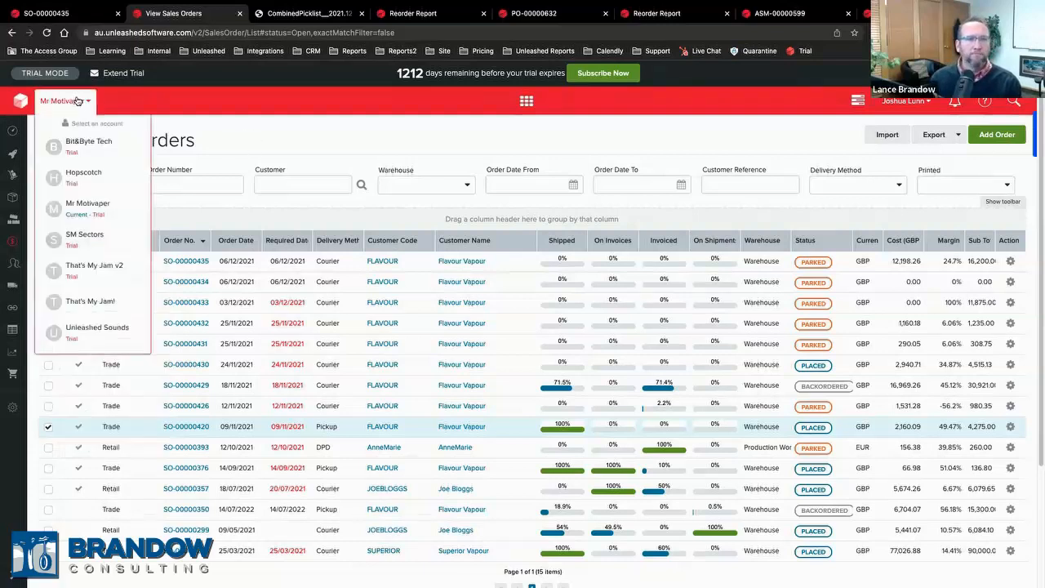
click(90, 300)
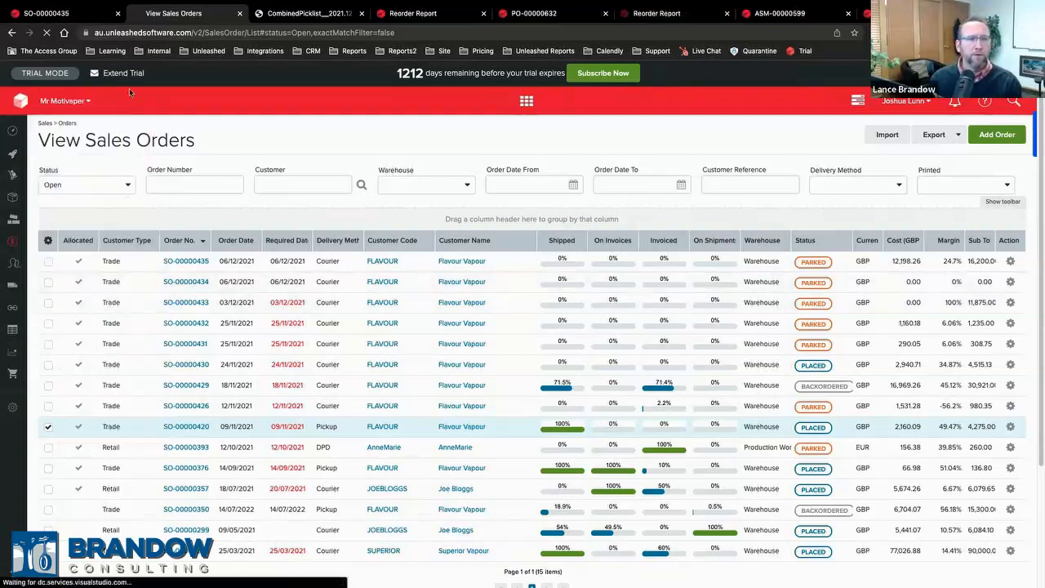
right_click(196, 13)
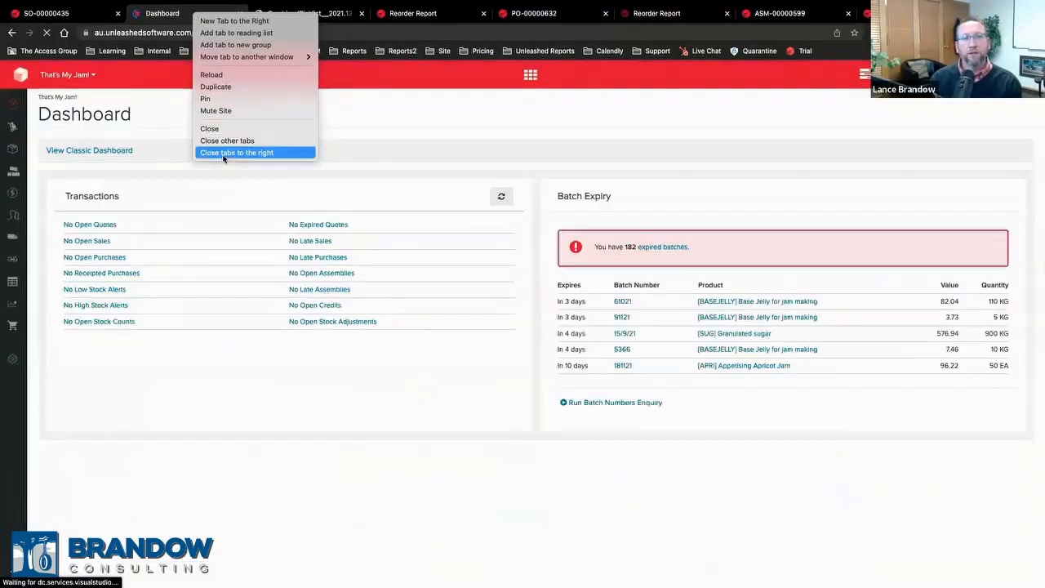
click(225, 153)
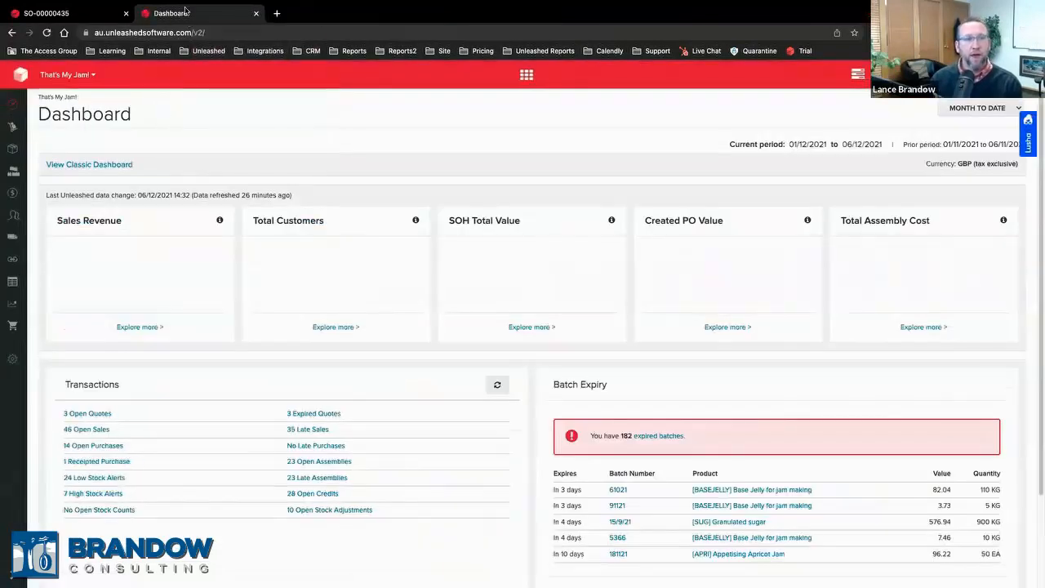
click(125, 13)
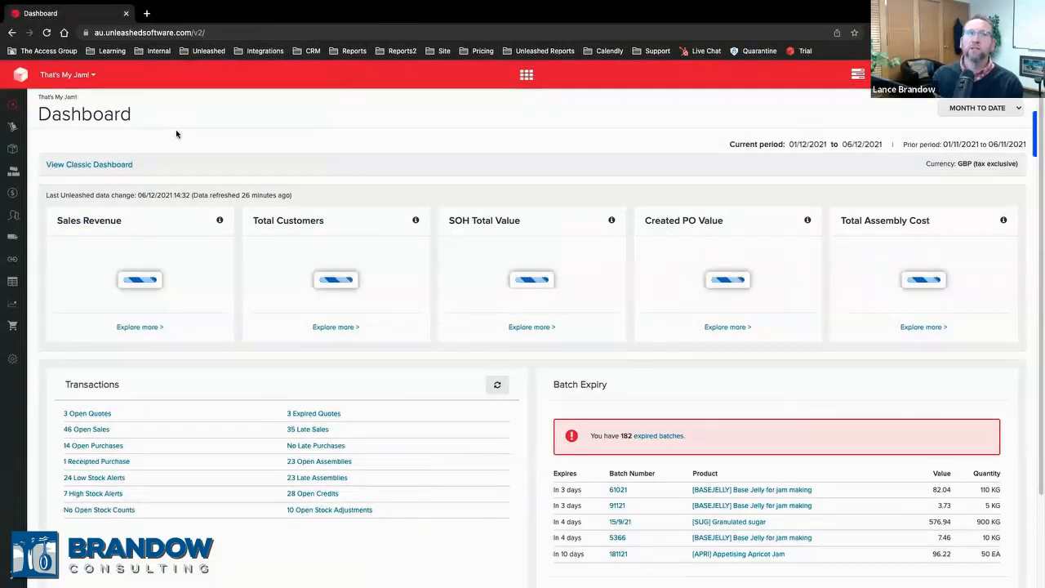
Switch the account to That's My Jam v2 and close the extra Integration Store tab
click(49, 254)
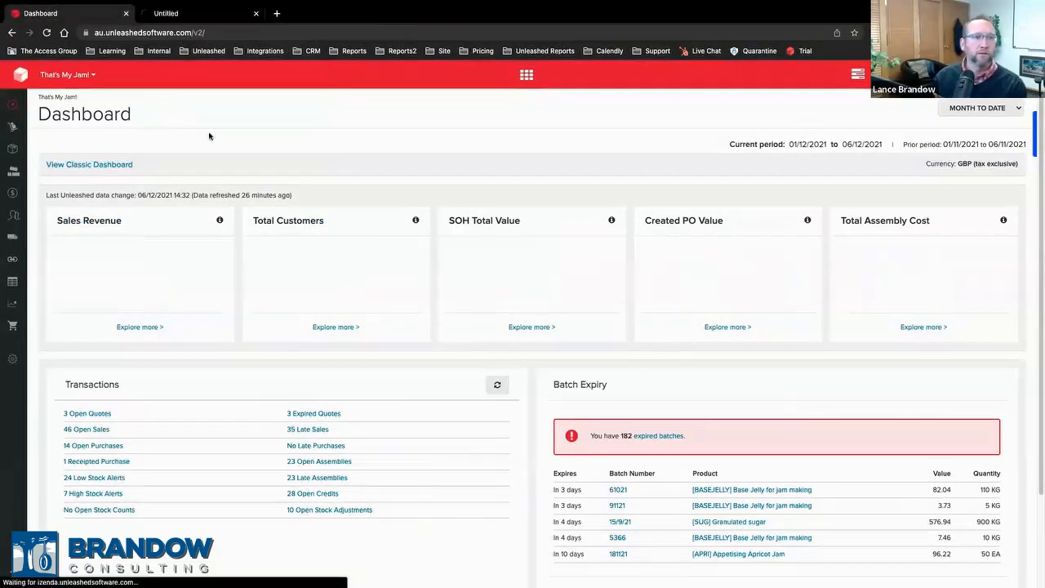
click(67, 74)
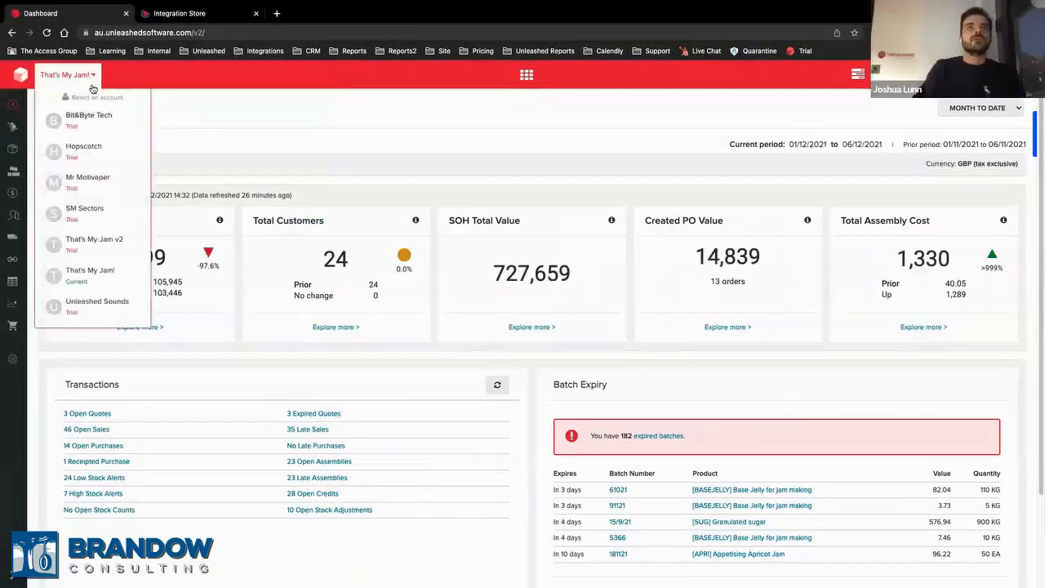
click(103, 254)
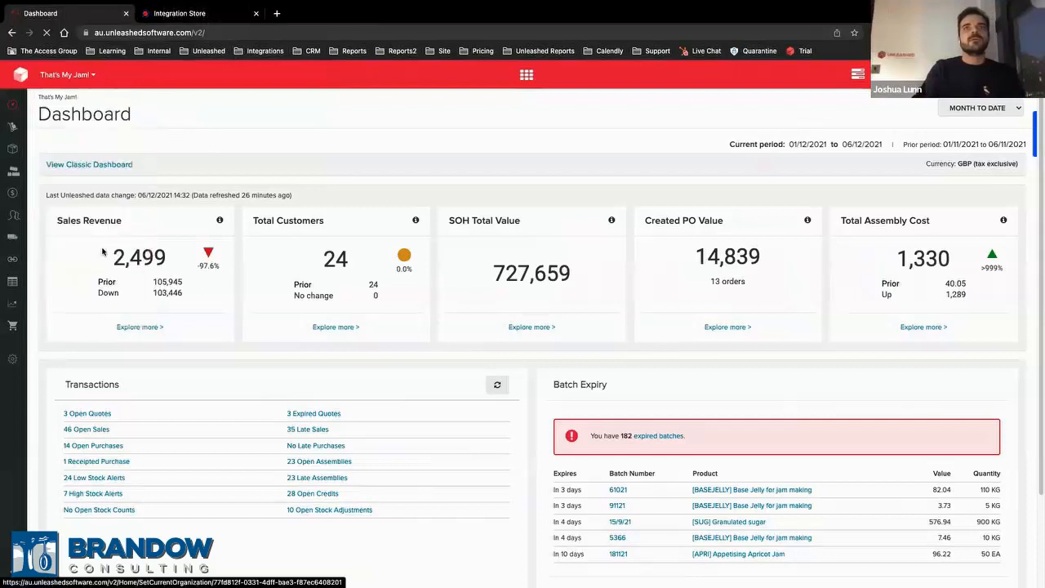
click(256, 13)
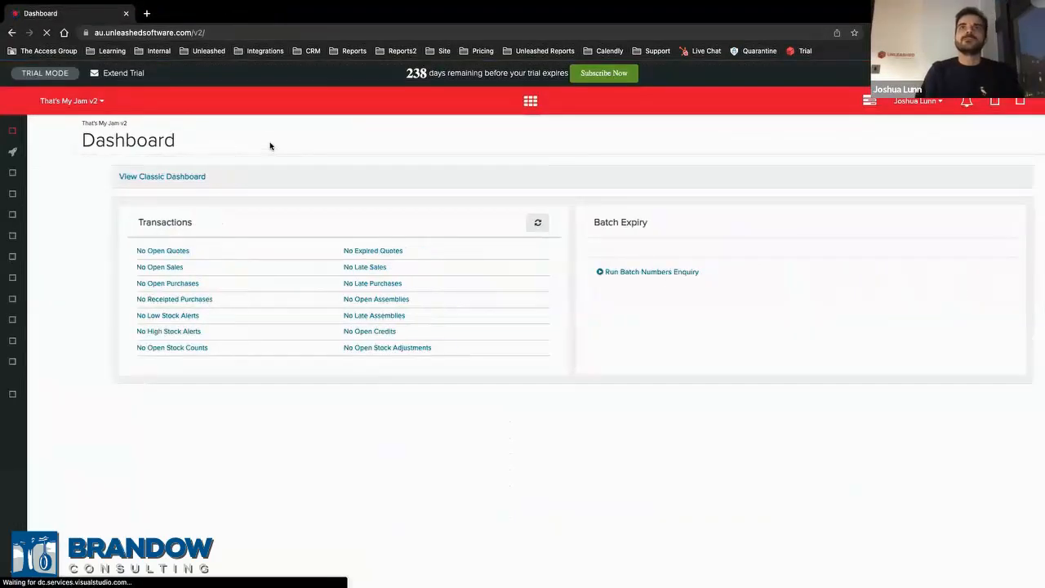
Open the QuickBooks integration from the Integration Store and review its account and tax mappings
click(50, 308)
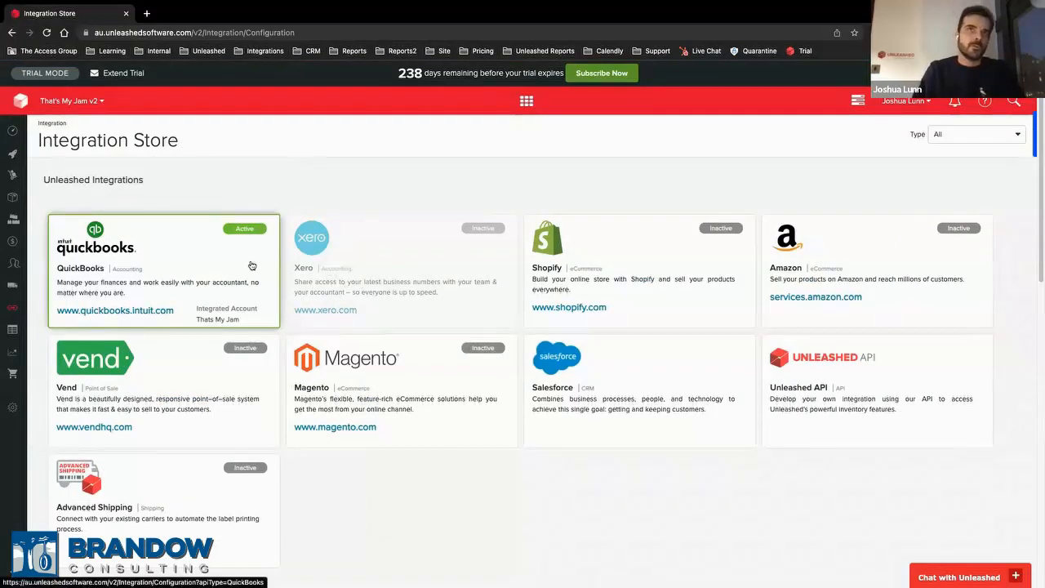
click(177, 279)
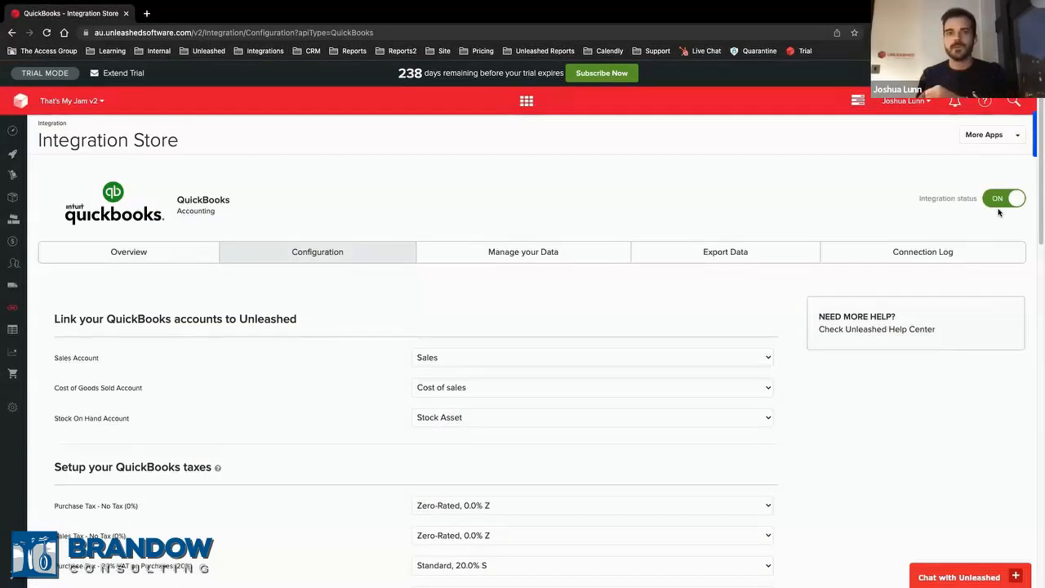
scroll(578, 307, down, 2)
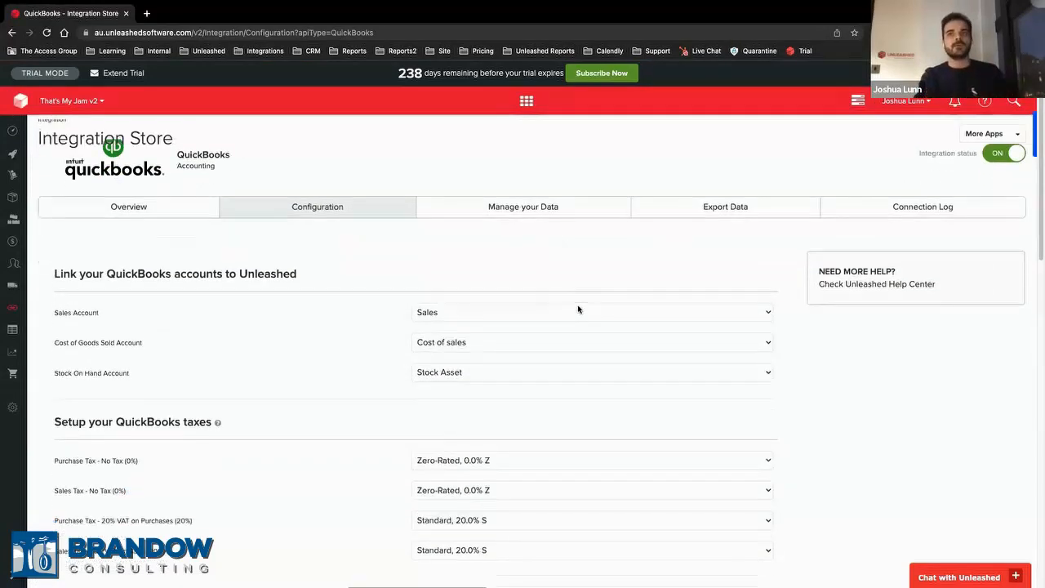
scroll(571, 294, up, 2)
Review which records can be imported from QuickBooks in the integration's Manage your Data section
click(549, 256)
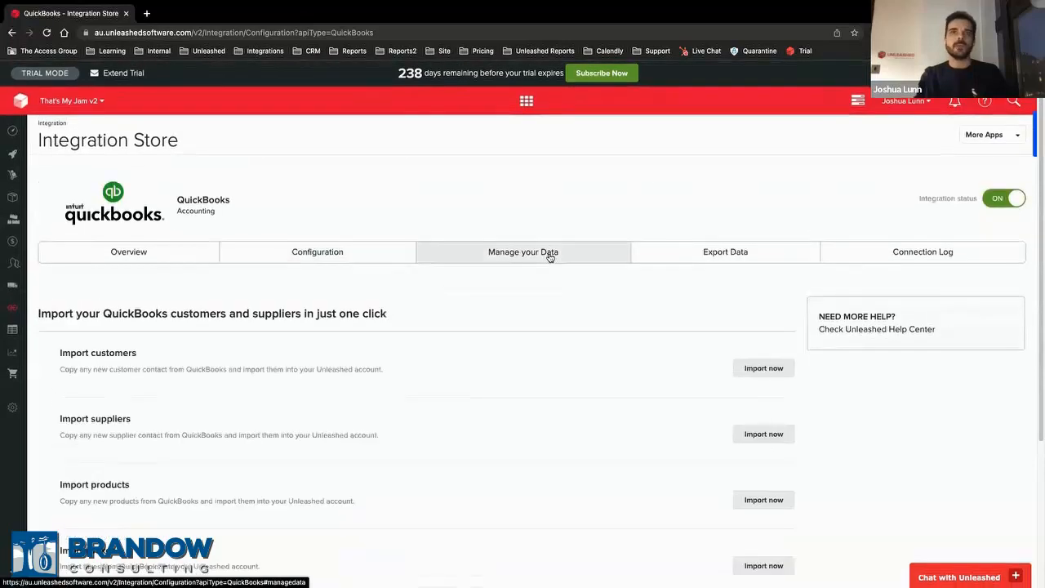
scroll(471, 447, down, 3)
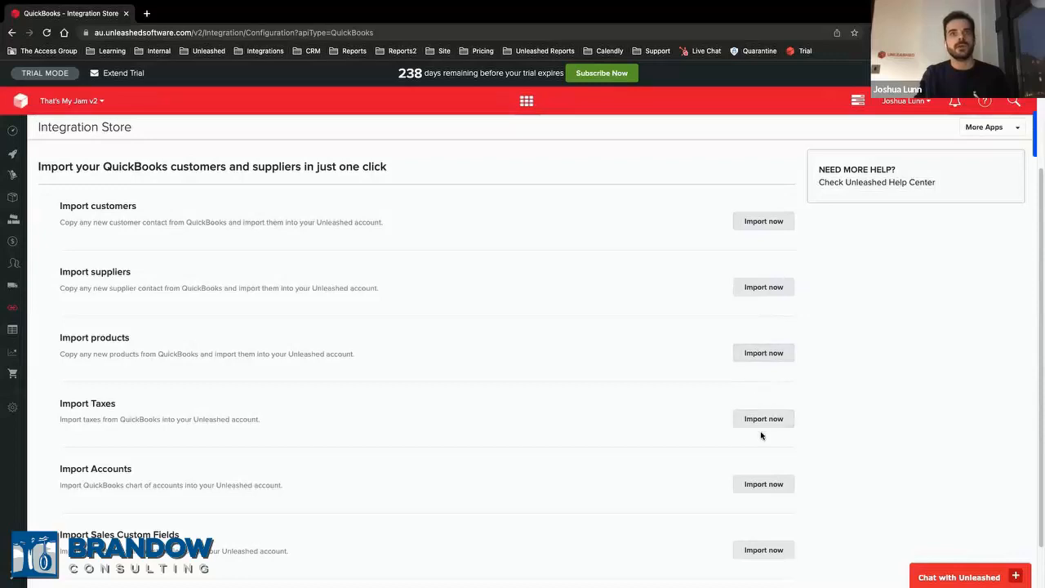
scroll(460, 459, down, 1)
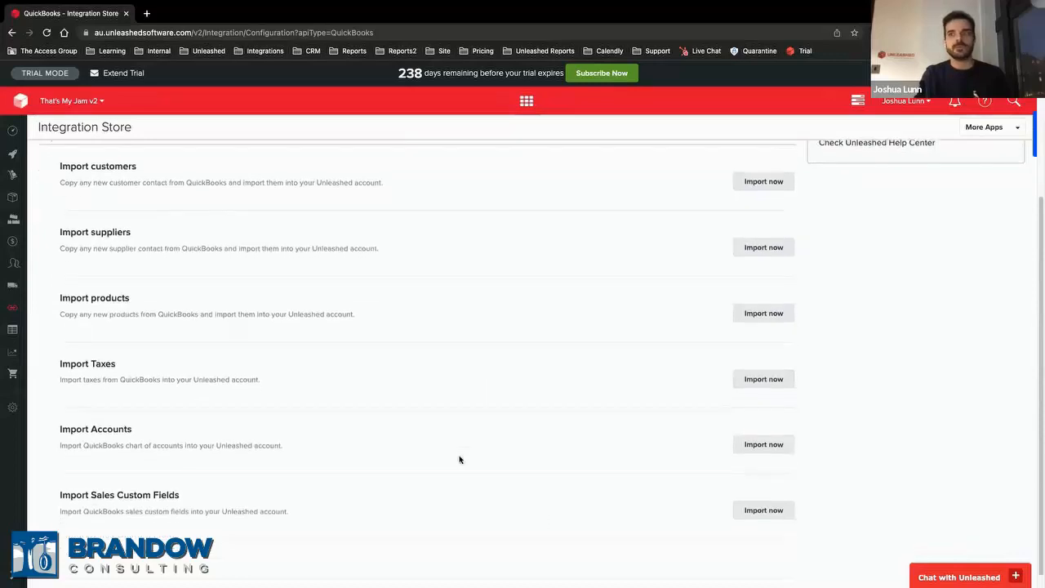
scroll(801, 484, up, 1)
scroll(800, 484, up, 3)
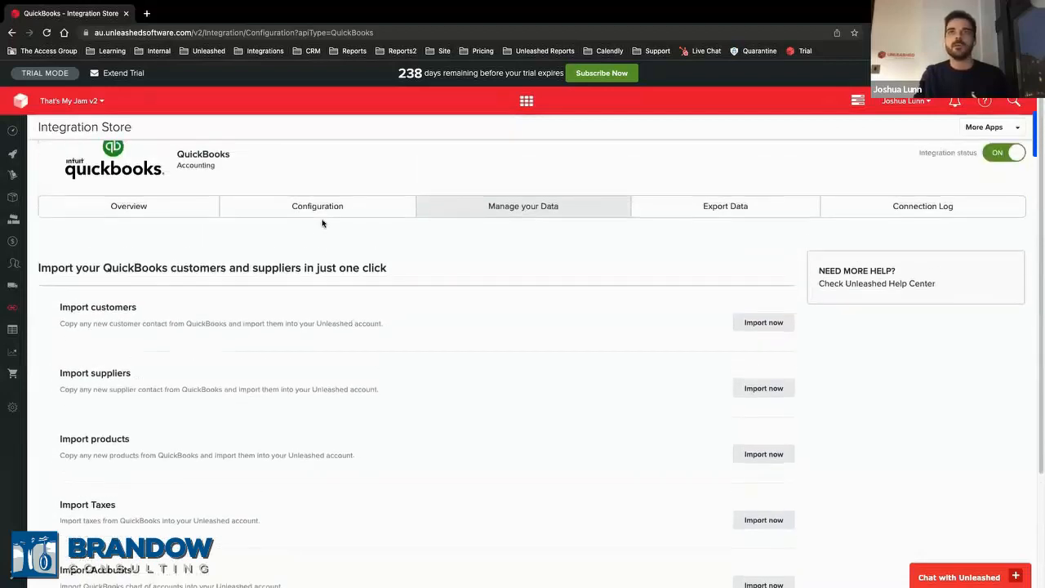
Examine the QuickBooks configuration, covering linked accounts, taxes, and the export settings for sales, purchases, credits, customers and suppliers
click(322, 214)
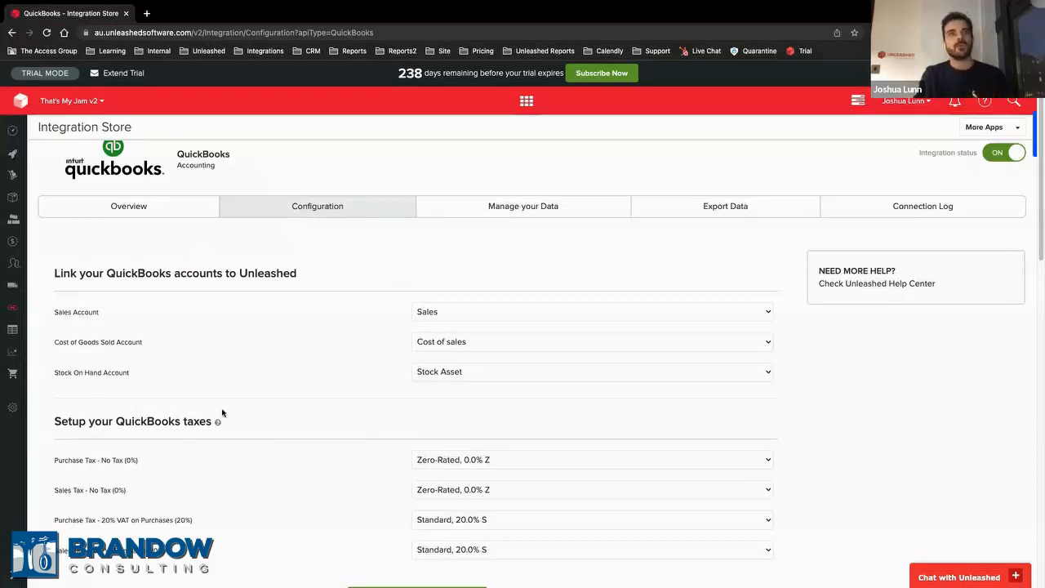
scroll(178, 369, down, 3)
scroll(196, 349, down, 1)
scroll(196, 349, down, 10)
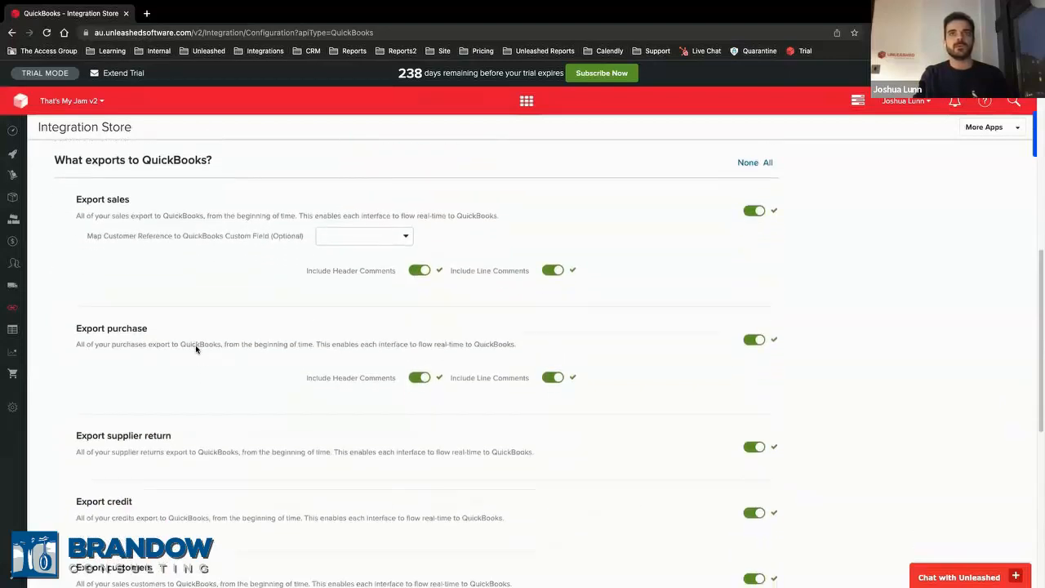
scroll(753, 378, down, 5)
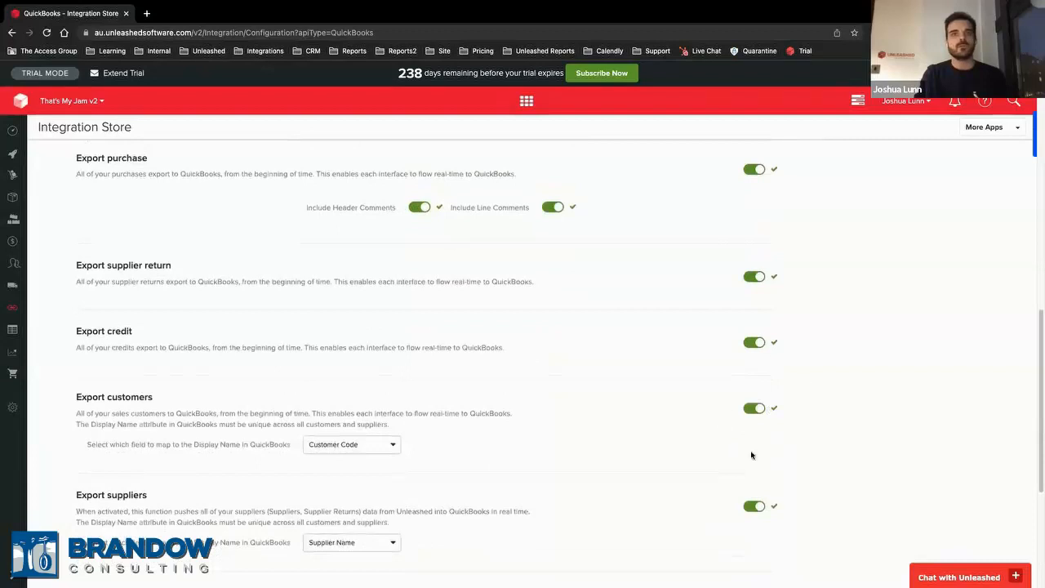
scroll(751, 455, down, 3)
scroll(751, 455, up, 6)
scroll(751, 453, up, 10)
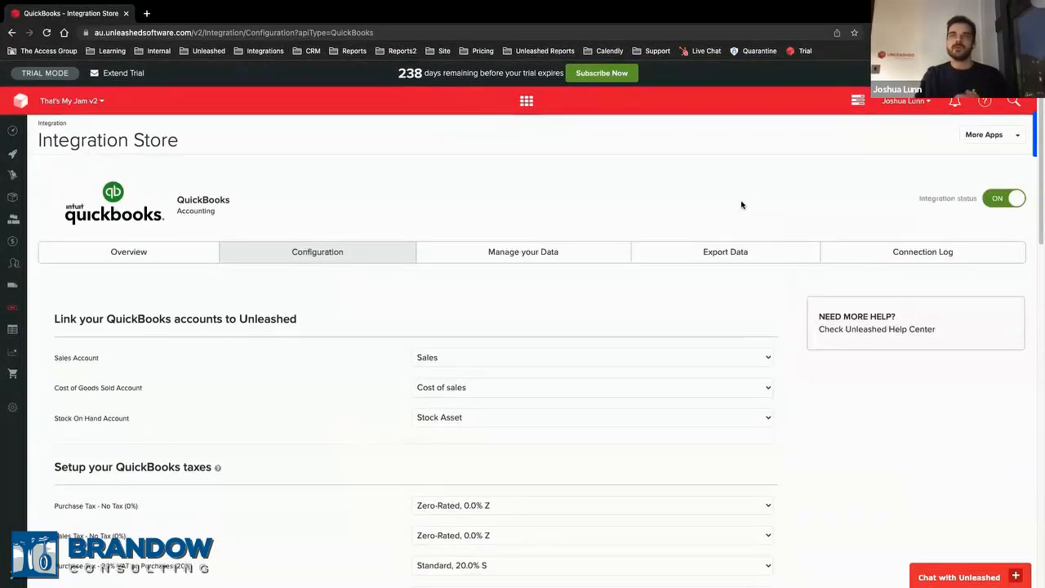
Browse the QuickBooks Overview slides, including the connection and workflow training videos, and return to the dashboard
click(137, 253)
click(614, 416)
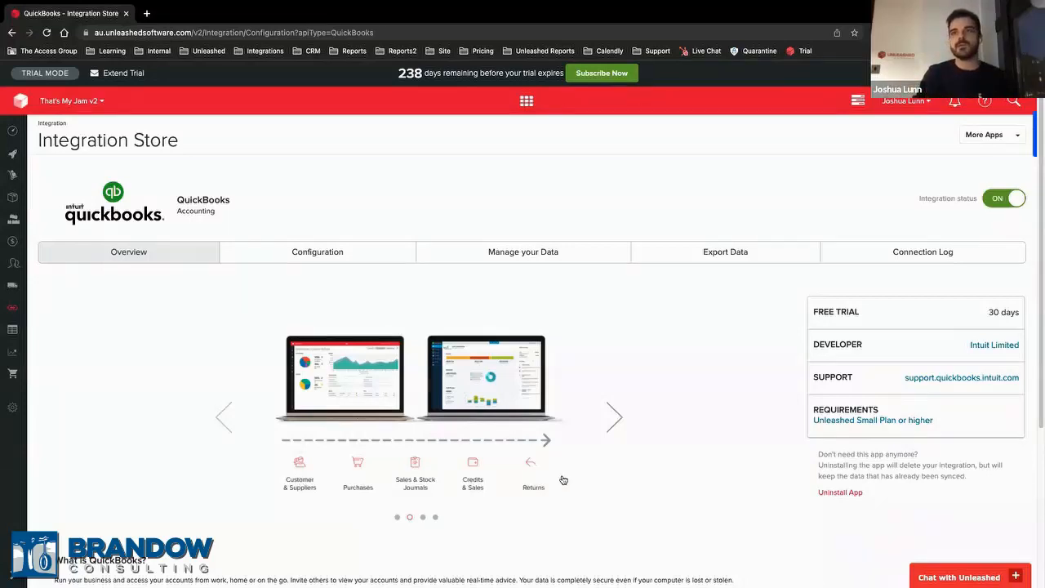
click(611, 420)
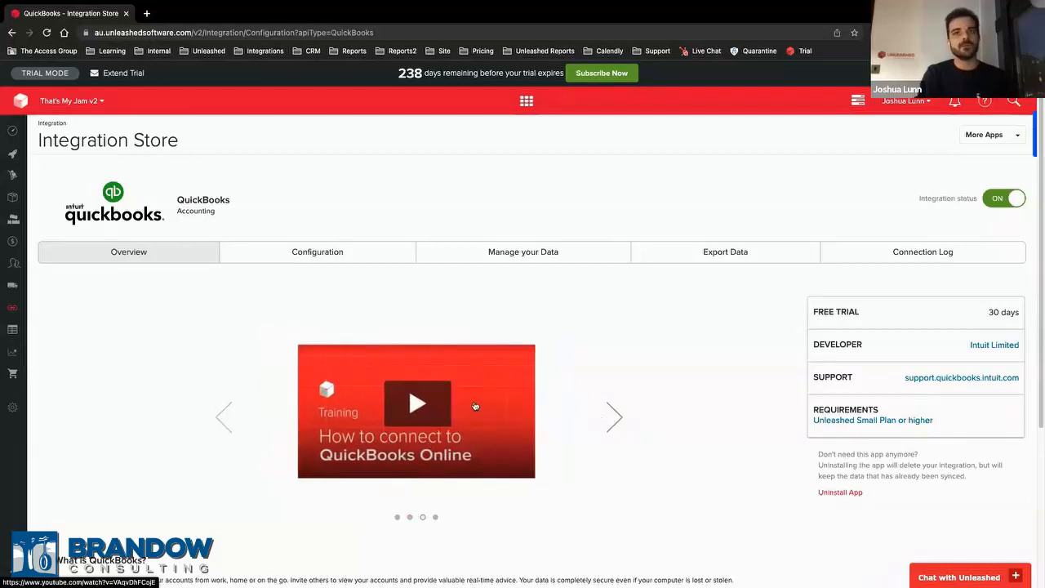
click(616, 418)
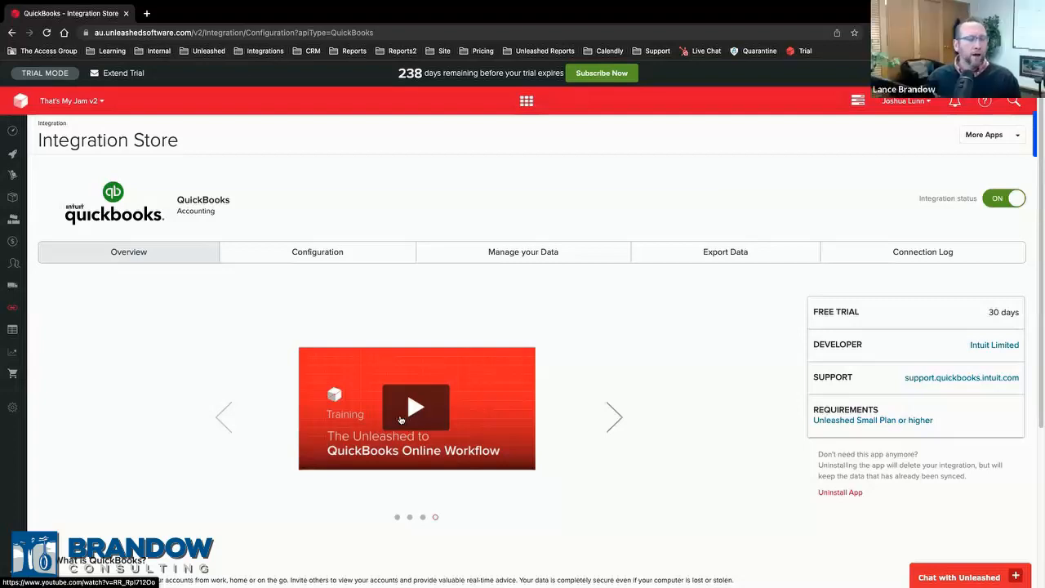
click(225, 417)
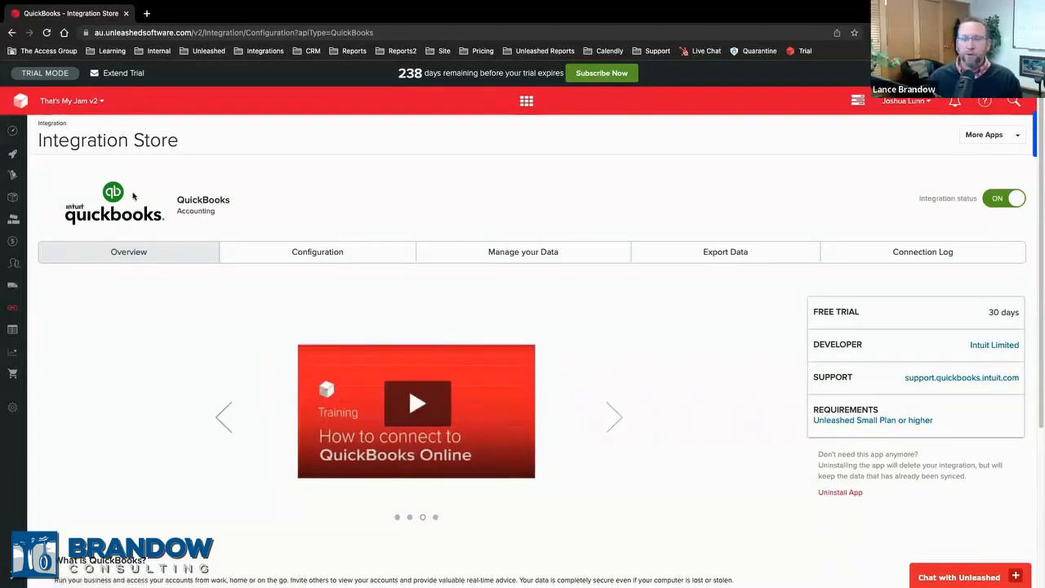
click(13, 132)
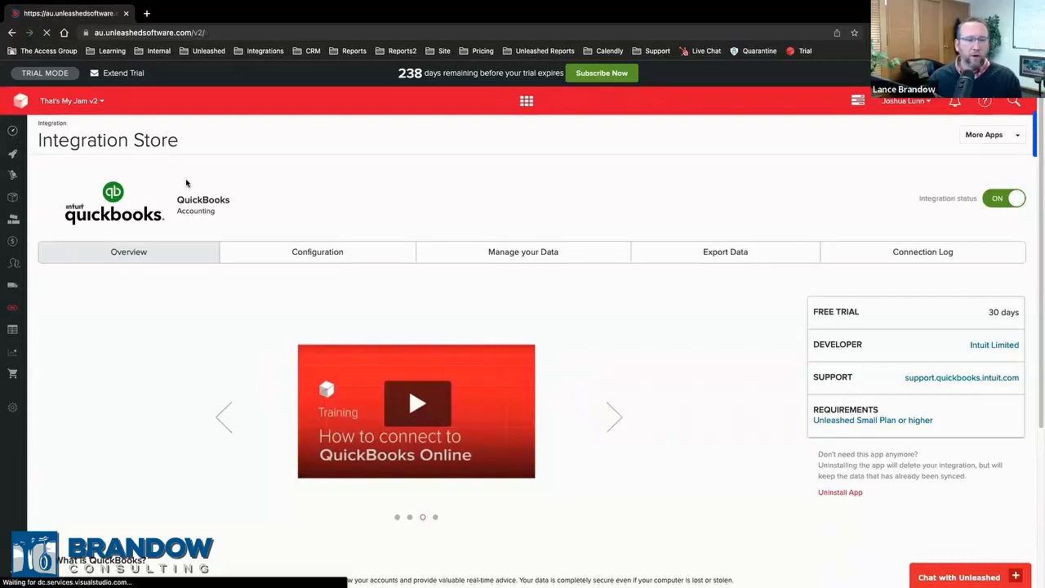